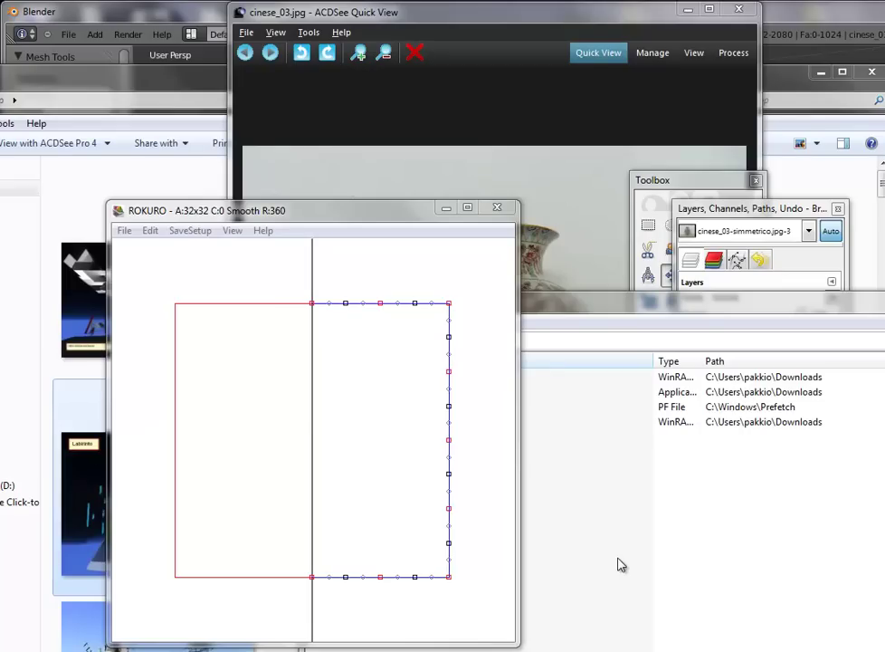
Shift the ROKURO window left and place the cinese_03.jpg photo viewer to its right.
{"action": "mouse_move", "coordinate": [358, 219]}
{"action": "left_mouse_down"}
{"action": "mouse_move", "coordinate": [337, 214]}
{"action": "mouse_move", "coordinate": [316, 229]}
{"action": "left_mouse_up"}
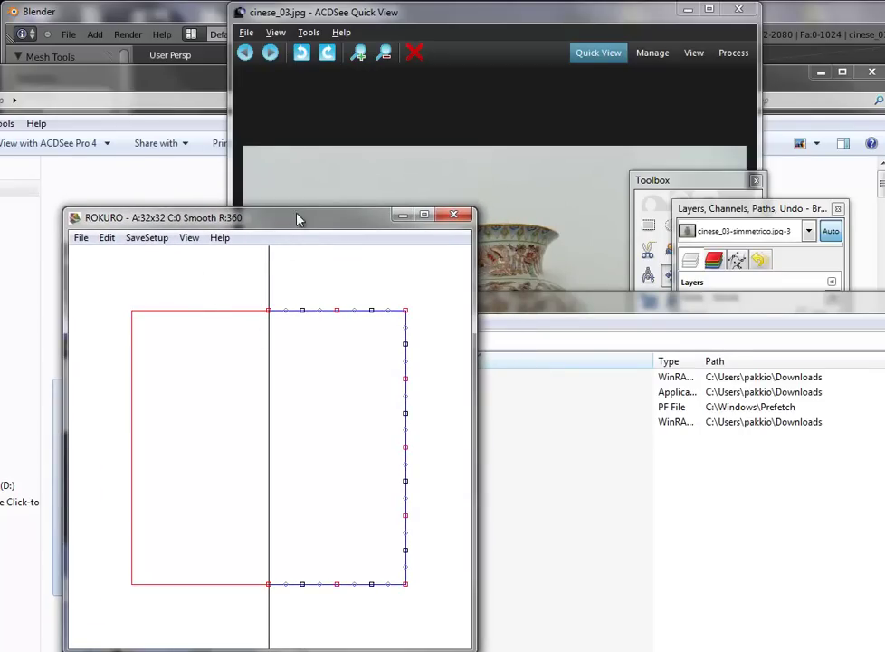
{"action": "mouse_move", "coordinate": [293, 221]}
{"action": "left_mouse_down"}
{"action": "mouse_move", "coordinate": [272, 222]}
{"action": "mouse_move", "coordinate": [288, 233]}
{"action": "left_mouse_up"}
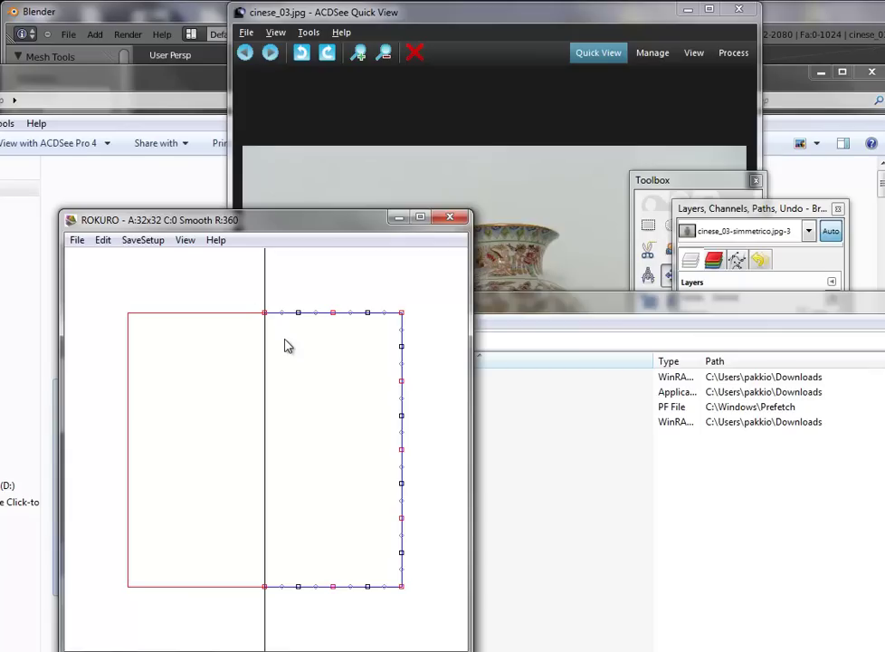
{"action": "left_click", "coordinate": [466, 18]}
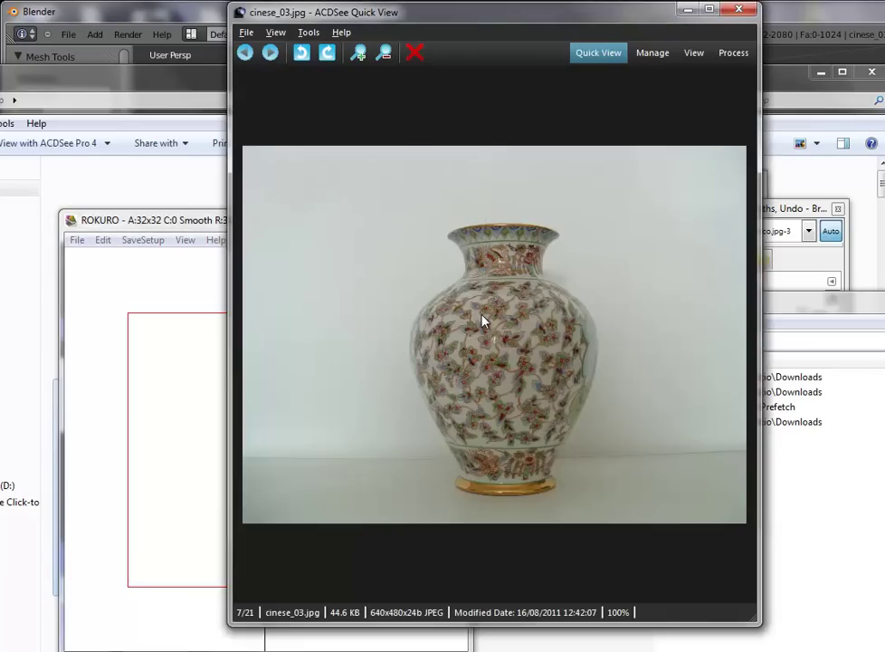
{"action": "mouse_move", "coordinate": [390, 19]}
{"action": "left_mouse_down"}
{"action": "mouse_move", "coordinate": [398, 51]}
{"action": "mouse_move", "coordinate": [360, 74]}
{"action": "mouse_move", "coordinate": [517, 68]}
{"action": "left_mouse_up"}
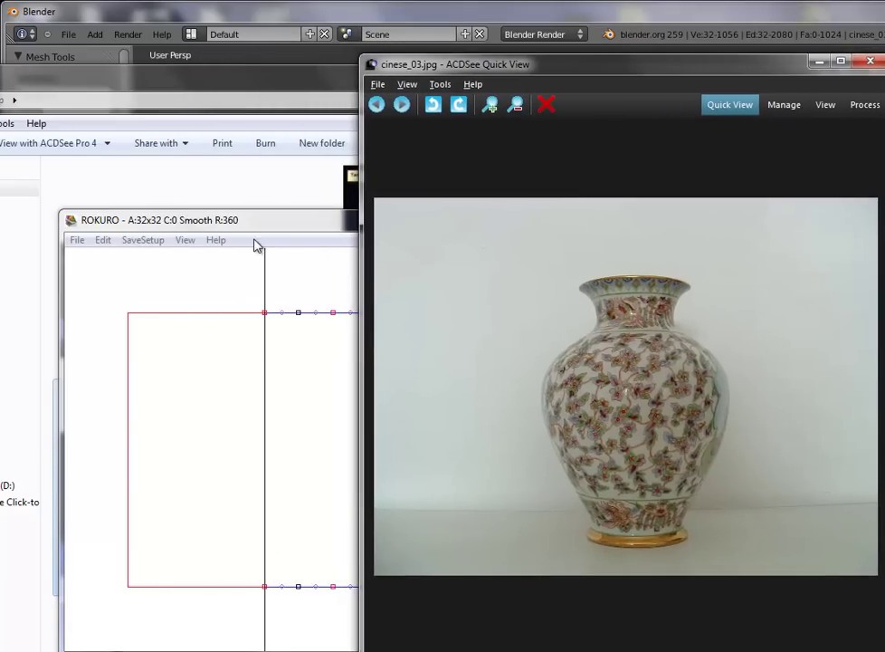
{"action": "left_click_drag", "start_coordinate": [517, 75], "coordinate": [561, 88]}
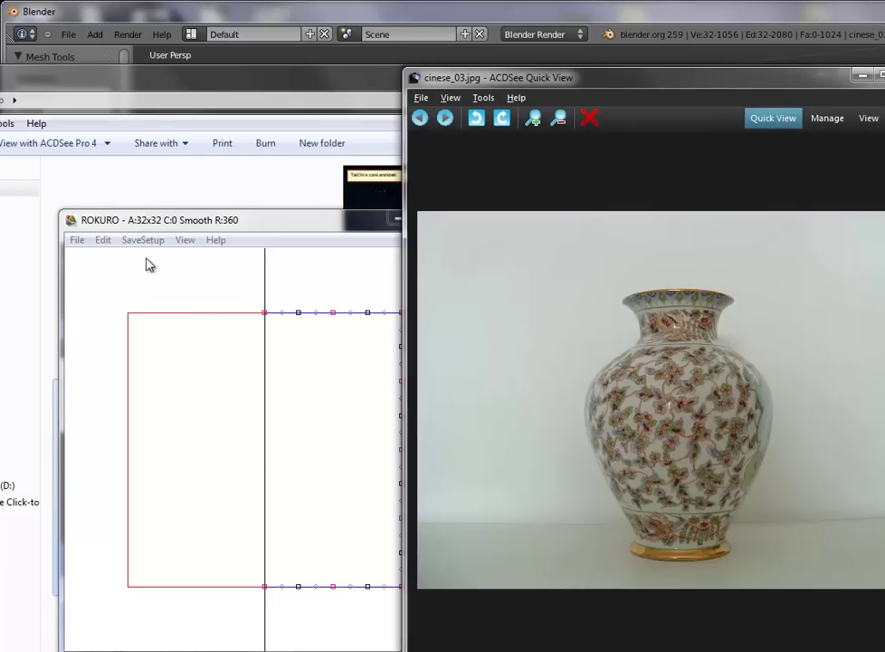
Load cinese_03.jpg as ROKURO's tracing background, then switch to the GIMP vase image.
{"action": "left_click", "coordinate": [185, 240]}
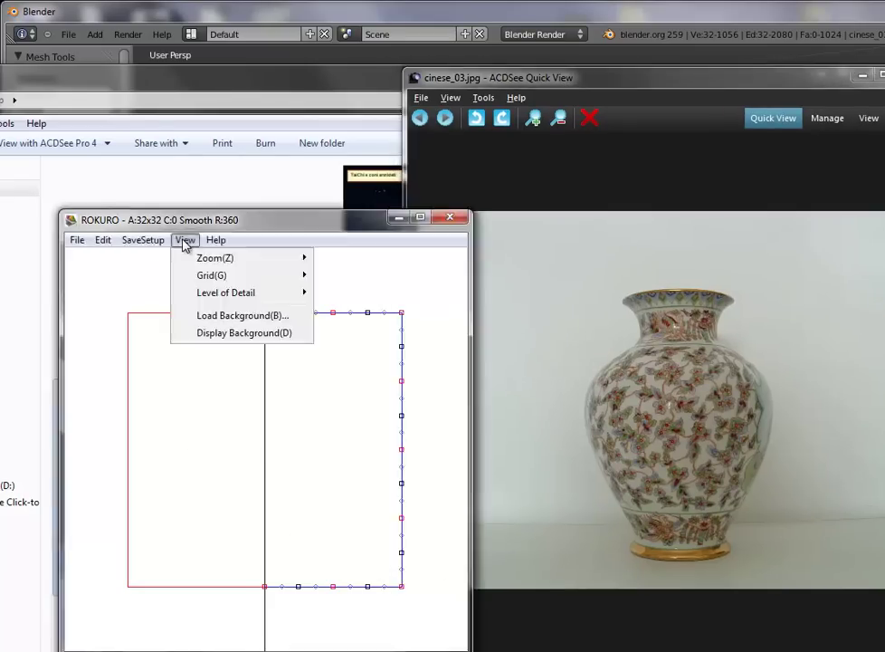
{"action": "left_click", "coordinate": [226, 317]}
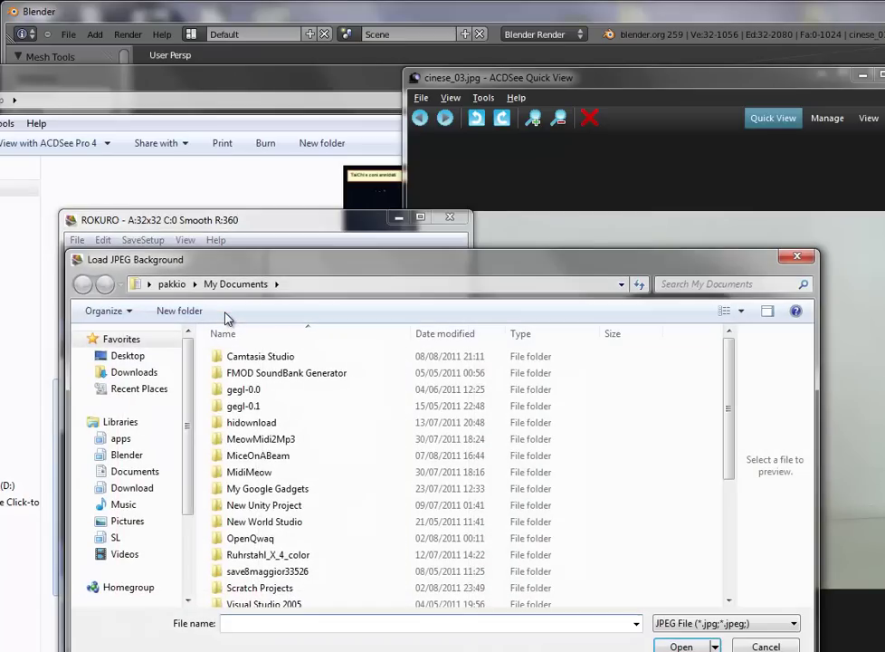
{"action": "left_click_drag", "start_coordinate": [731, 433], "coordinate": [717, 534]}
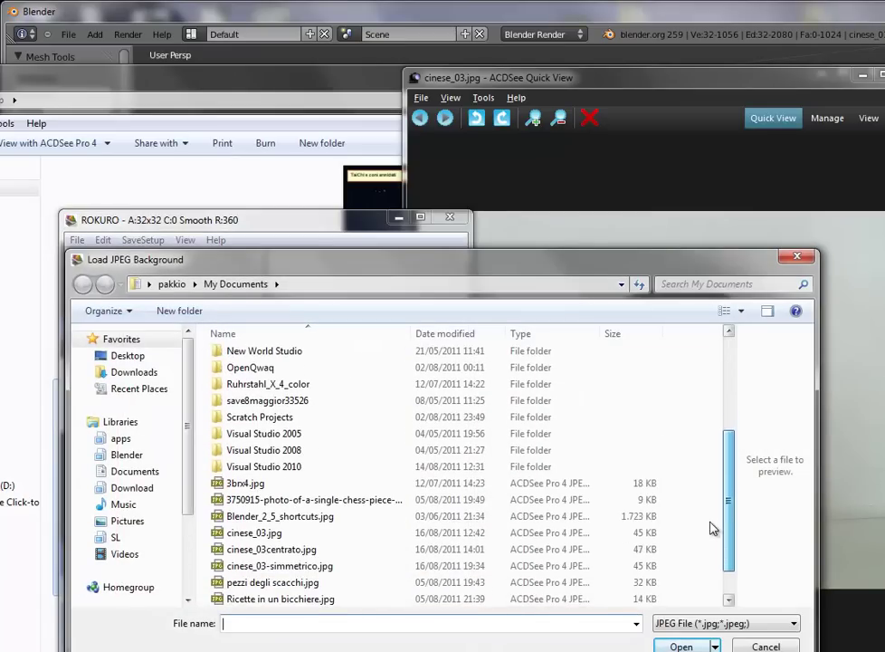
{"action": "left_click", "coordinate": [242, 532]}
{"action": "left_click", "coordinate": [679, 646]}
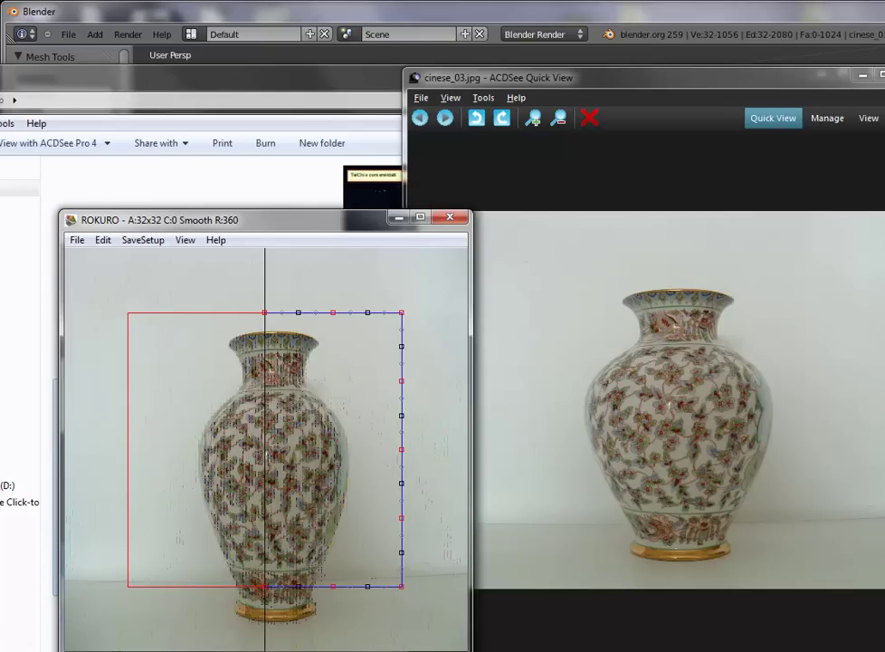
{"action": "left_click", "coordinate": [98, 621]}
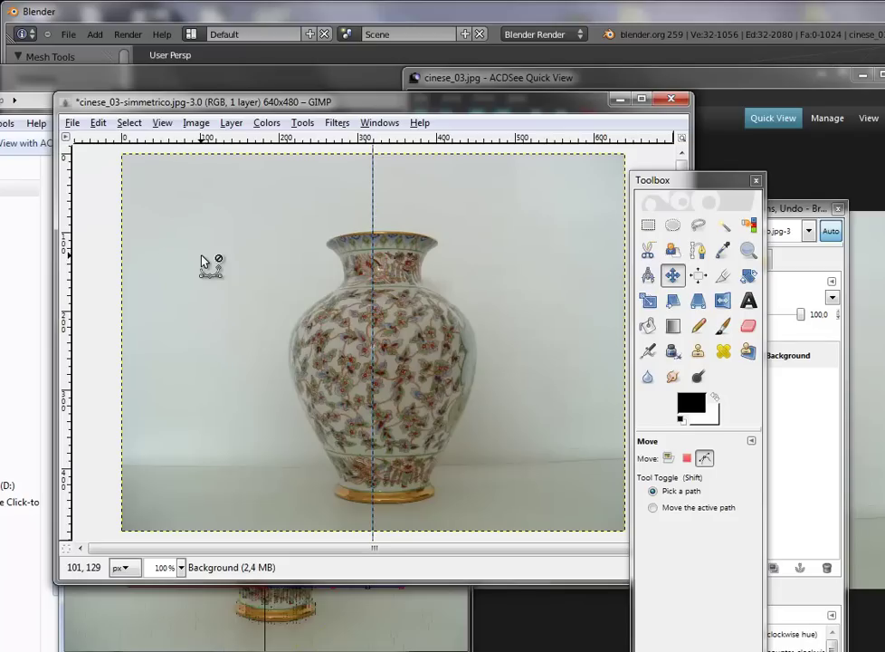
Replace the old guide with a vertical guide at x 323 and shift the layer 13 px left.
{"action": "mouse_move", "coordinate": [247, 108]}
{"action": "left_mouse_down"}
{"action": "mouse_move", "coordinate": [292, 152]}
{"action": "mouse_move", "coordinate": [448, 186]}
{"action": "mouse_move", "coordinate": [298, 190]}
{"action": "left_mouse_up"}
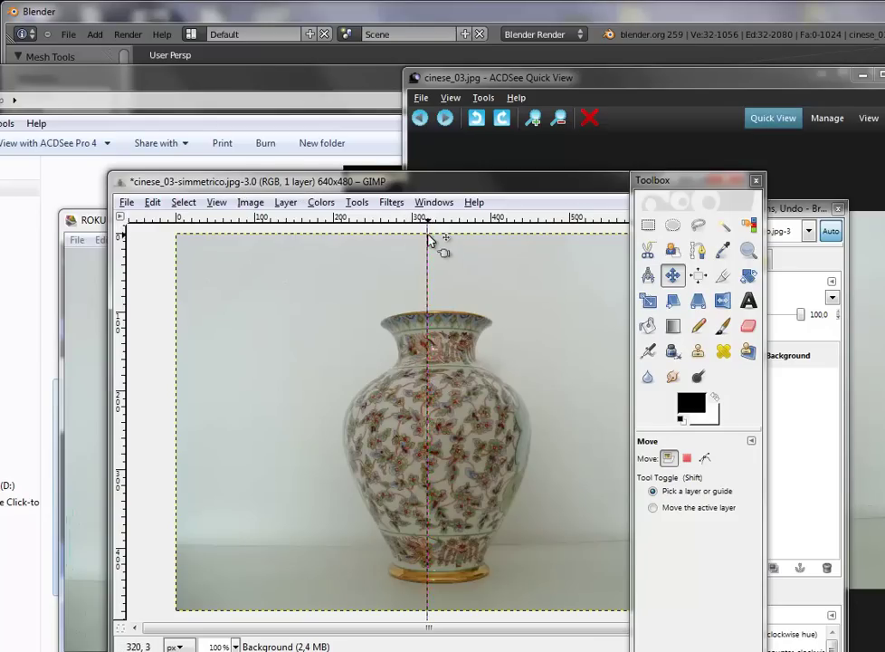
{"action": "left_click_drag", "start_coordinate": [429, 233], "coordinate": [131, 237]}
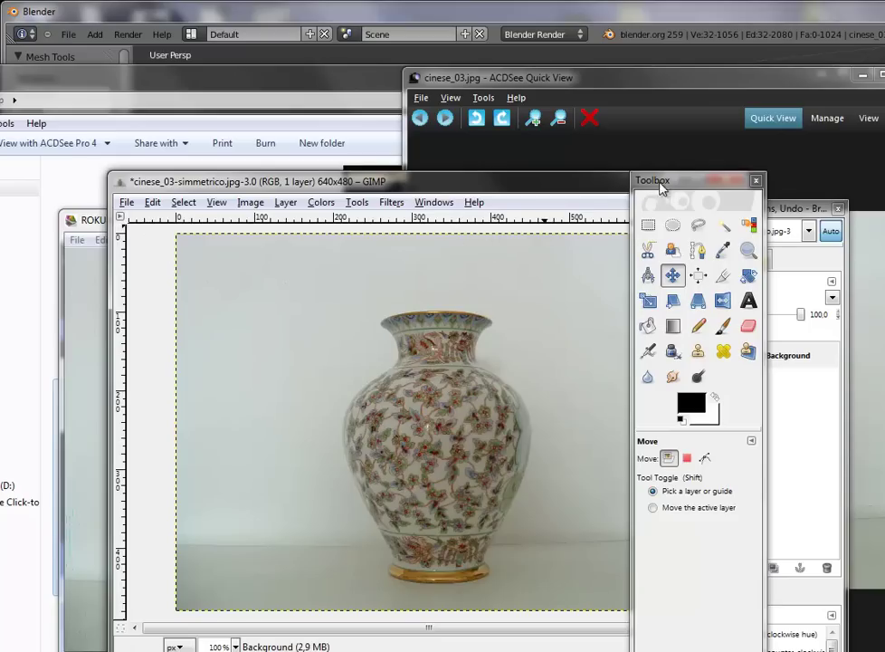
{"action": "left_click_drag", "start_coordinate": [660, 184], "coordinate": [788, 197]}
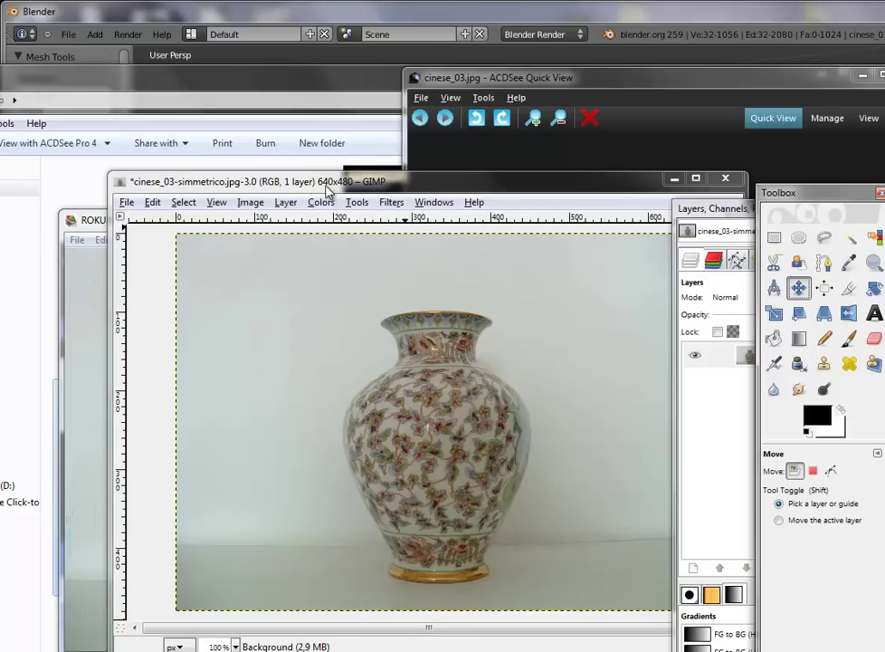
{"action": "left_click_drag", "start_coordinate": [123, 279], "coordinate": [432, 286]}
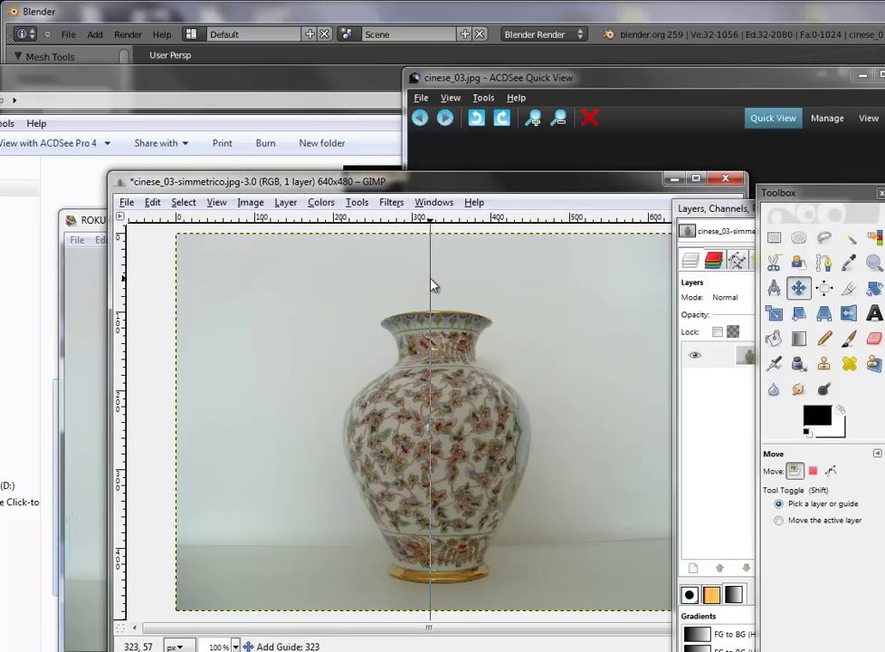
{"action": "left_click_drag", "start_coordinate": [432, 286], "coordinate": [429, 286]}
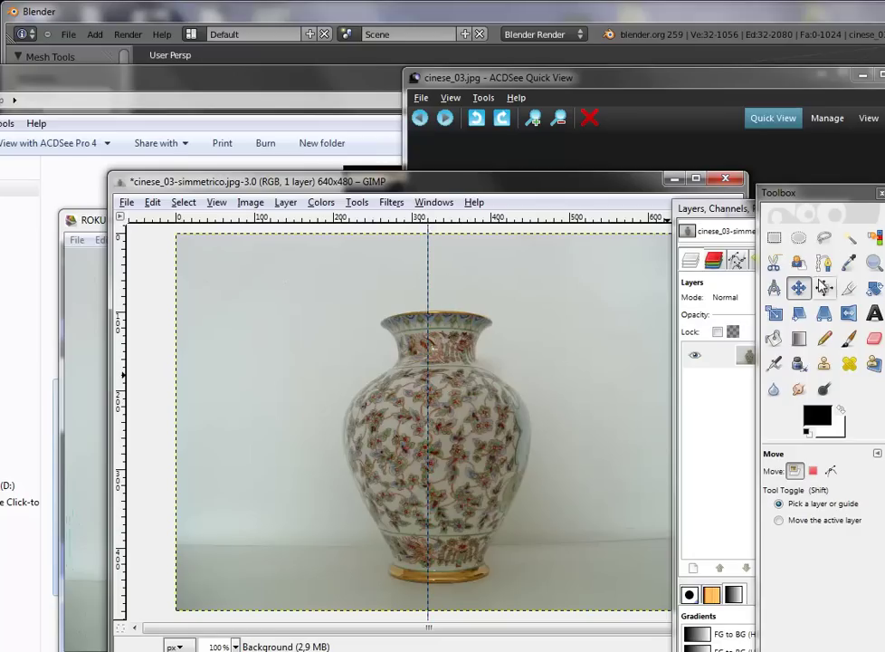
{"action": "left_click_drag", "start_coordinate": [559, 409], "coordinate": [548, 414]}
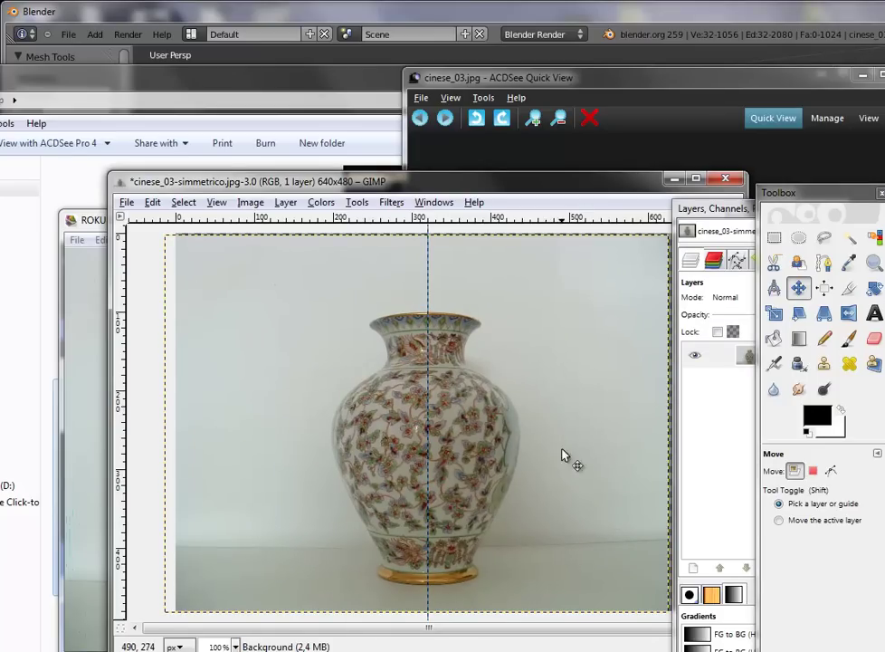
Overwrite cinese_03-simmetrico.jpg with the centred vase image as a quality-91 JPEG.
{"action": "left_click", "coordinate": [128, 203]}
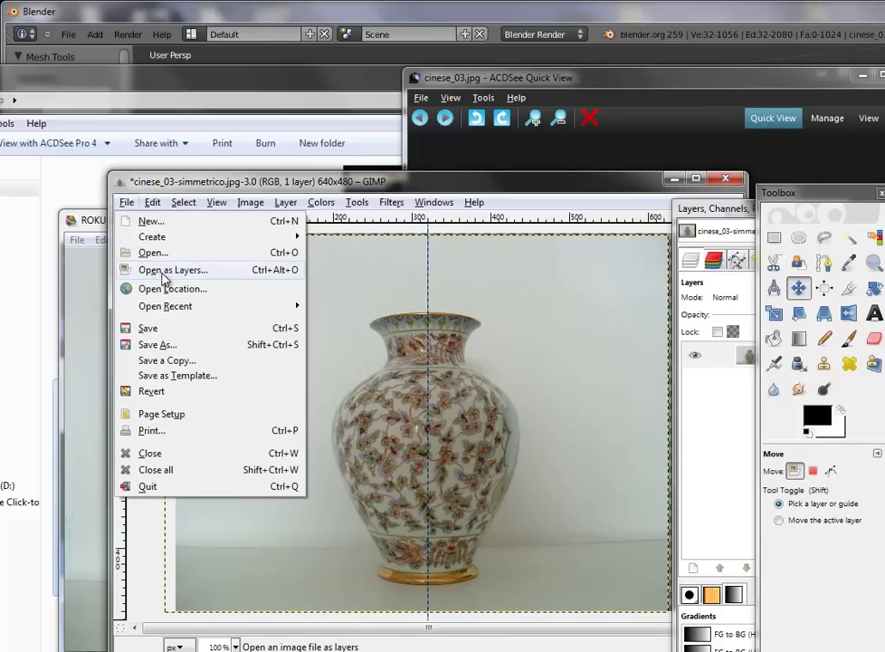
{"action": "left_click", "coordinate": [165, 345]}
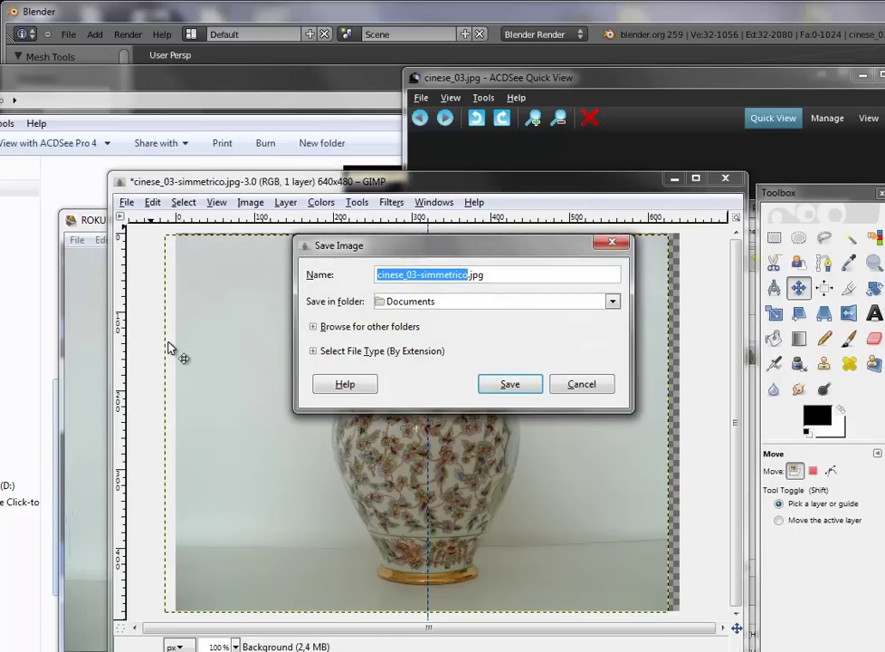
{"action": "left_click", "coordinate": [514, 387]}
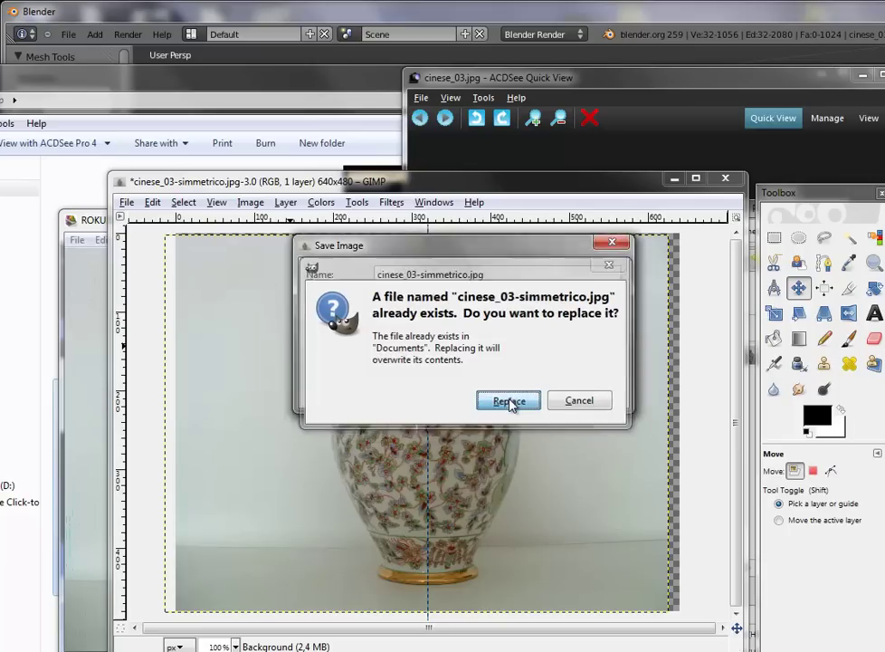
{"action": "left_click", "coordinate": [509, 400]}
{"action": "left_click", "coordinate": [261, 210]}
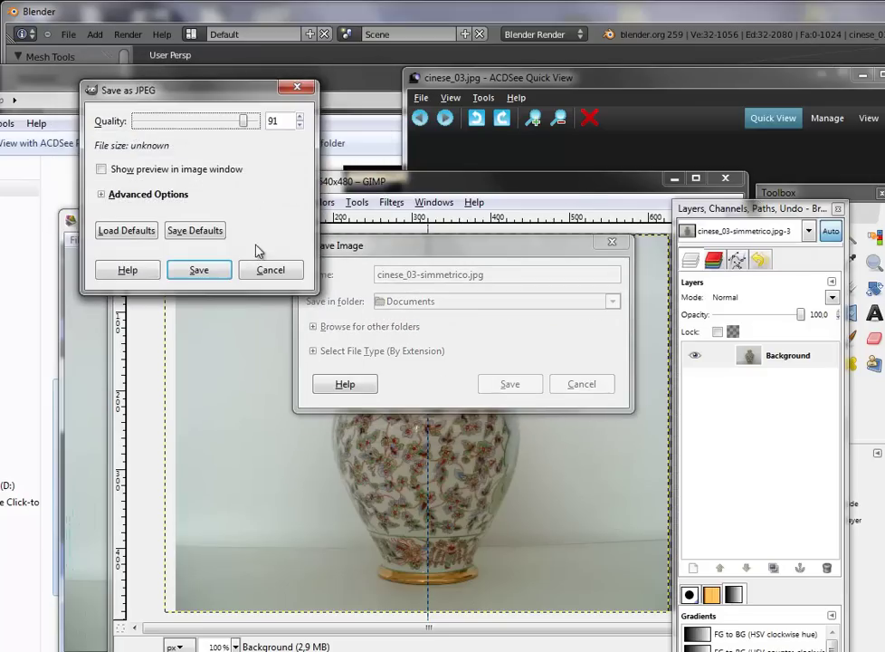
{"action": "left_click", "coordinate": [209, 270]}
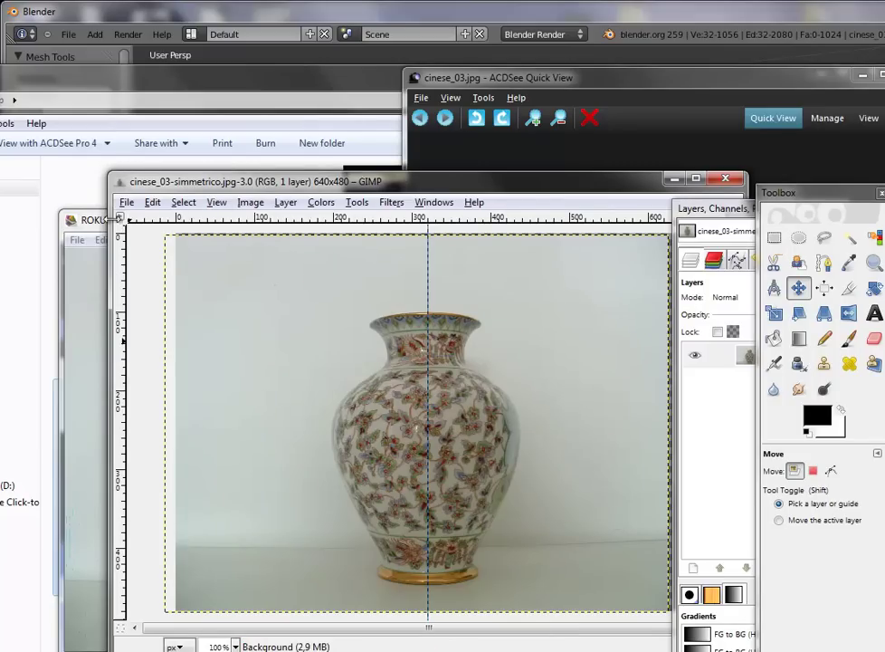
Load cinese_03-simmetrico.jpg as ROKURO's new background and move the window right.
{"action": "left_click", "coordinate": [83, 221]}
{"action": "left_click", "coordinate": [186, 240]}
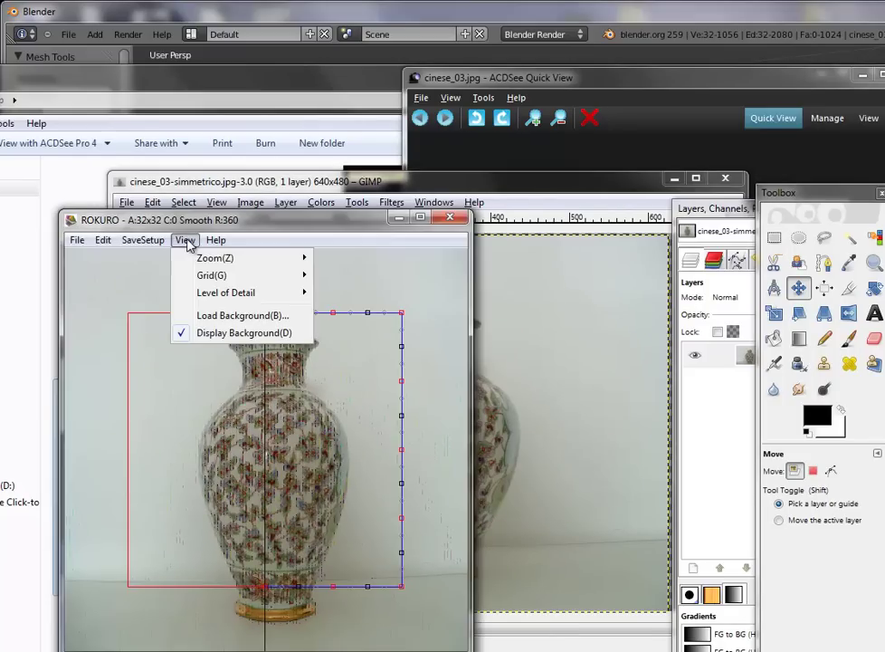
{"action": "left_click", "coordinate": [234, 316]}
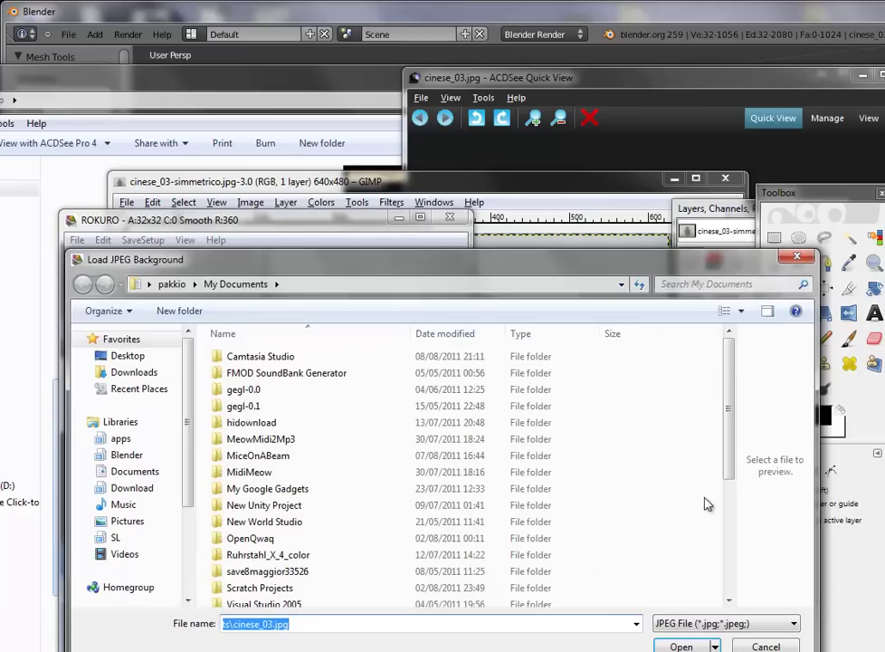
{"action": "scroll", "coordinate": [711, 539], "scroll_direction": "down", "scroll_amount": 3}
{"action": "scroll", "coordinate": [711, 539], "scroll_direction": "down", "scroll_amount": 1}
{"action": "scroll", "coordinate": [708, 552], "scroll_direction": "down", "scroll_amount": 1}
{"action": "left_click", "coordinate": [305, 570]}
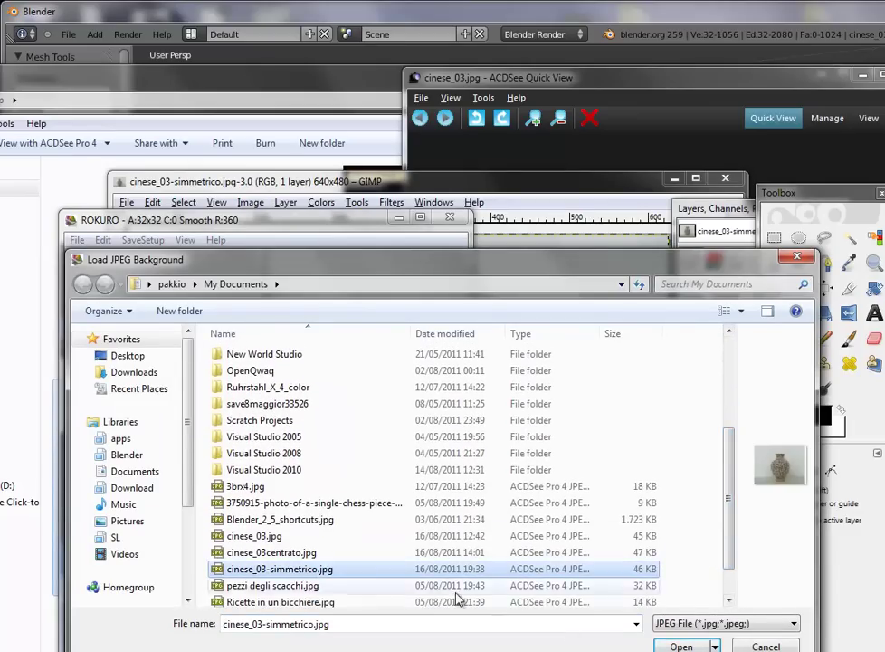
{"action": "double_click", "coordinate": [305, 570]}
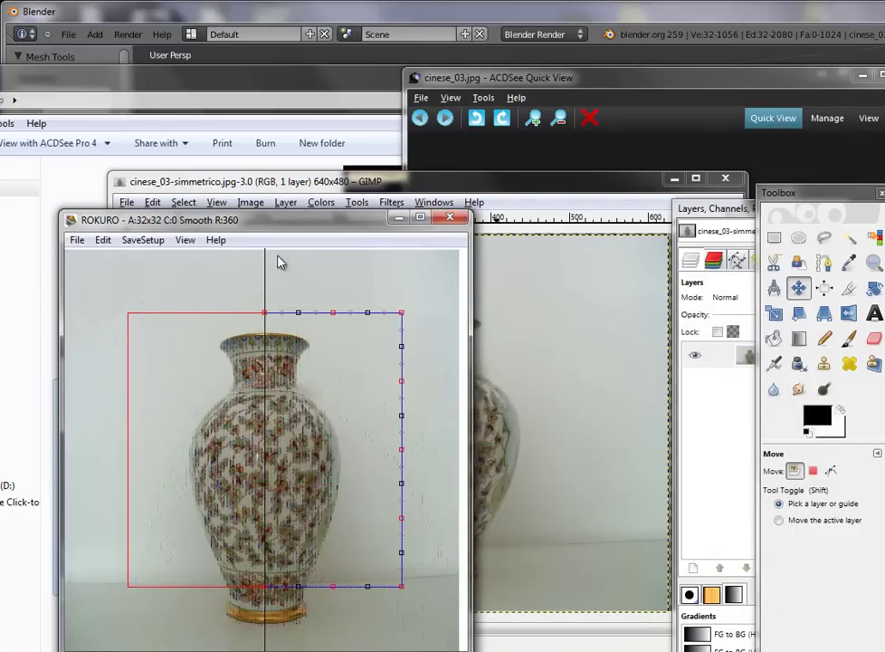
{"action": "left_click_drag", "start_coordinate": [281, 219], "coordinate": [382, 226]}
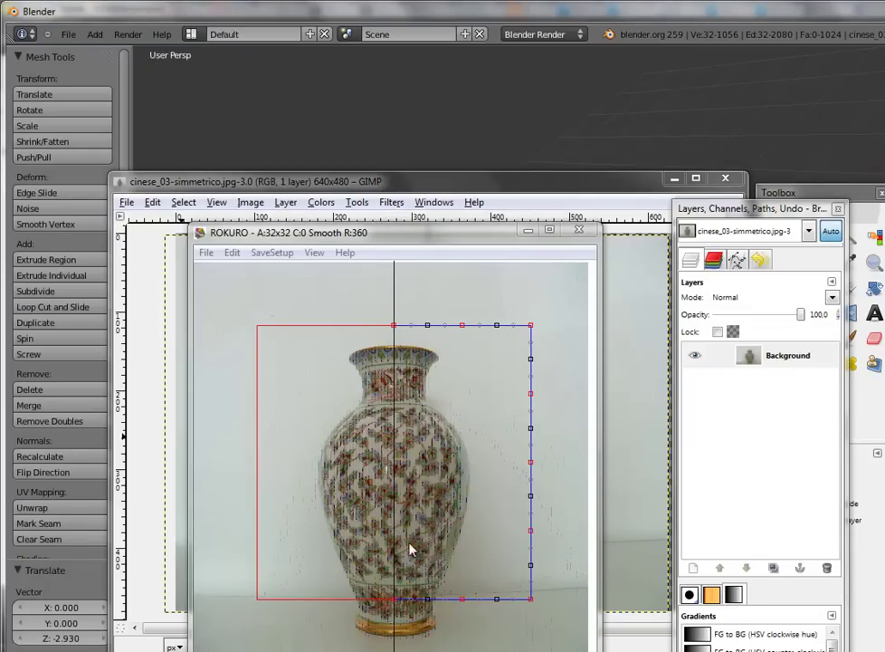
Switch ROKURO's View > Level of Detail to Far to reveal the outline's control points.
{"action": "left_click_drag", "start_coordinate": [309, 233], "coordinate": [293, 183]}
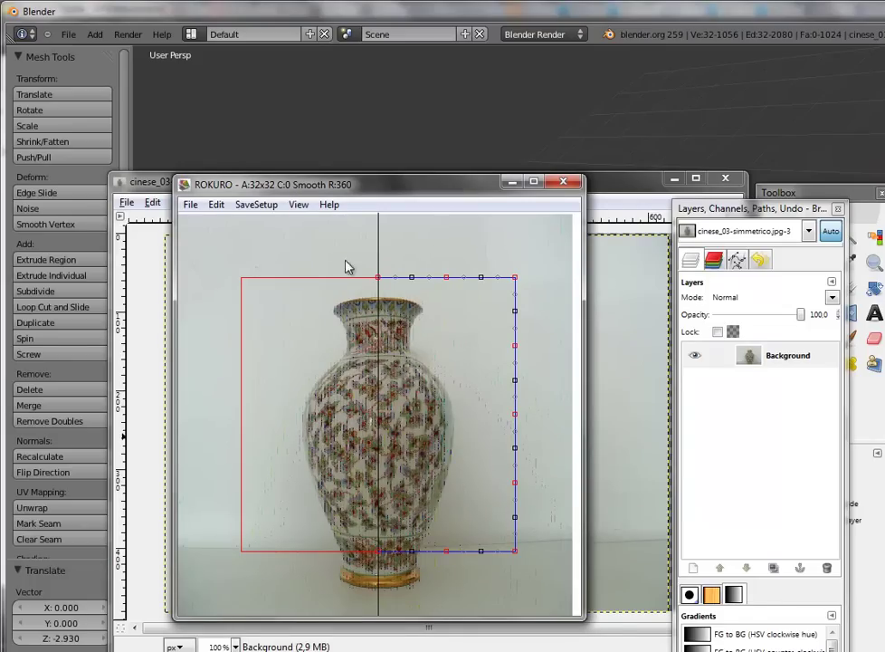
{"action": "left_click", "coordinate": [299, 205]}
{"action": "mouse_move", "coordinate": [339, 257]}
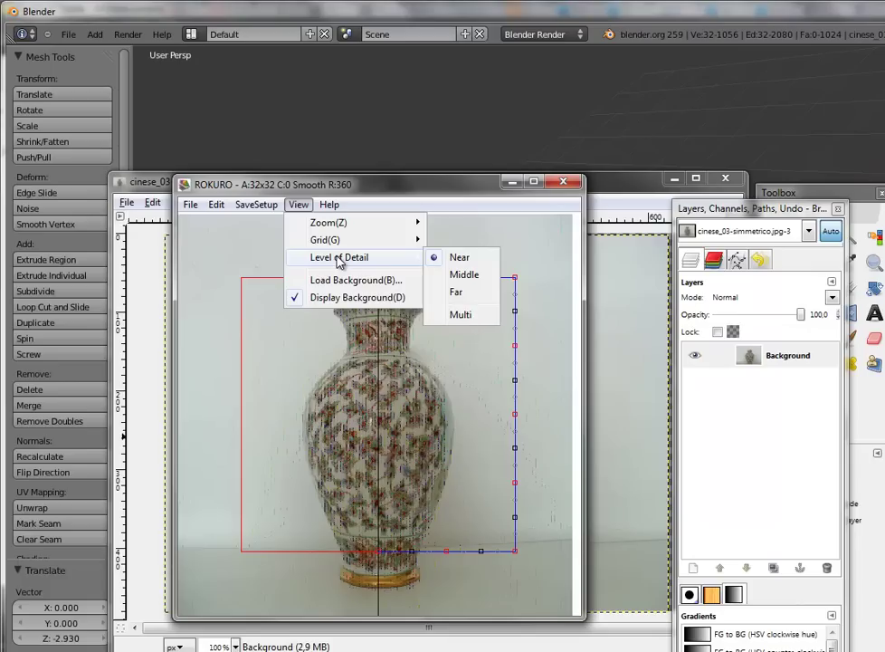
{"action": "left_click", "coordinate": [456, 293]}
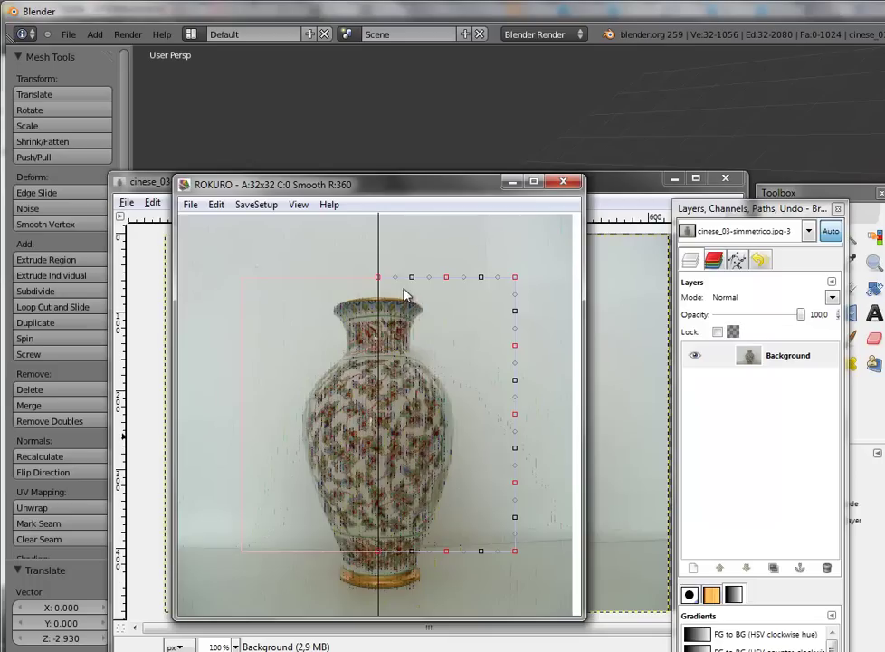
Drag the profile's top points onto the rim and neck and its bottom points onto the base.
{"action": "left_click_drag", "start_coordinate": [378, 283], "coordinate": [378, 300]}
{"action": "left_click_drag", "start_coordinate": [447, 278], "coordinate": [427, 310]}
{"action": "left_click_drag", "start_coordinate": [514, 280], "coordinate": [420, 351]}
{"action": "left_click_drag", "start_coordinate": [377, 553], "coordinate": [383, 581]}
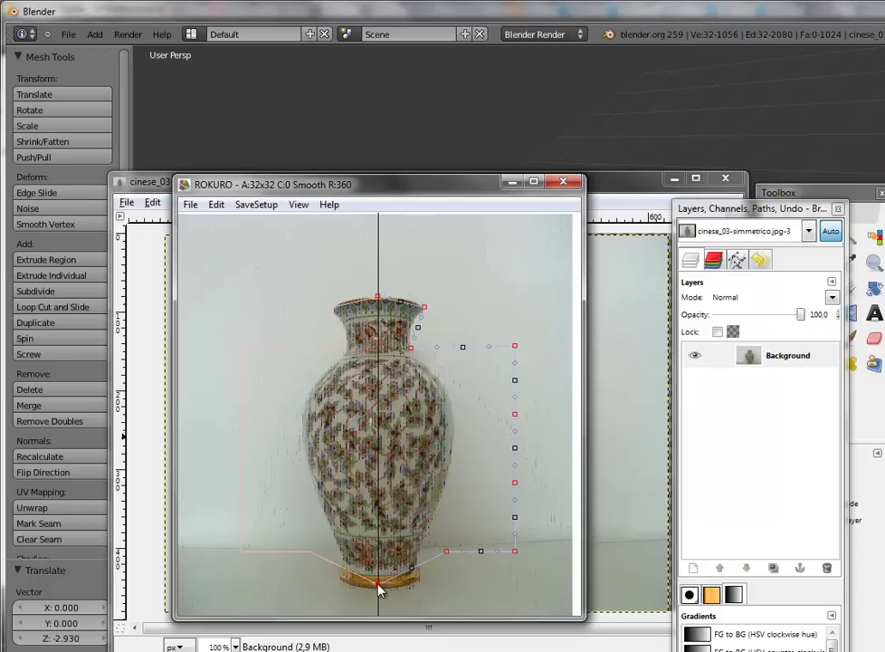
{"action": "left_click_drag", "start_coordinate": [446, 553], "coordinate": [418, 579]}
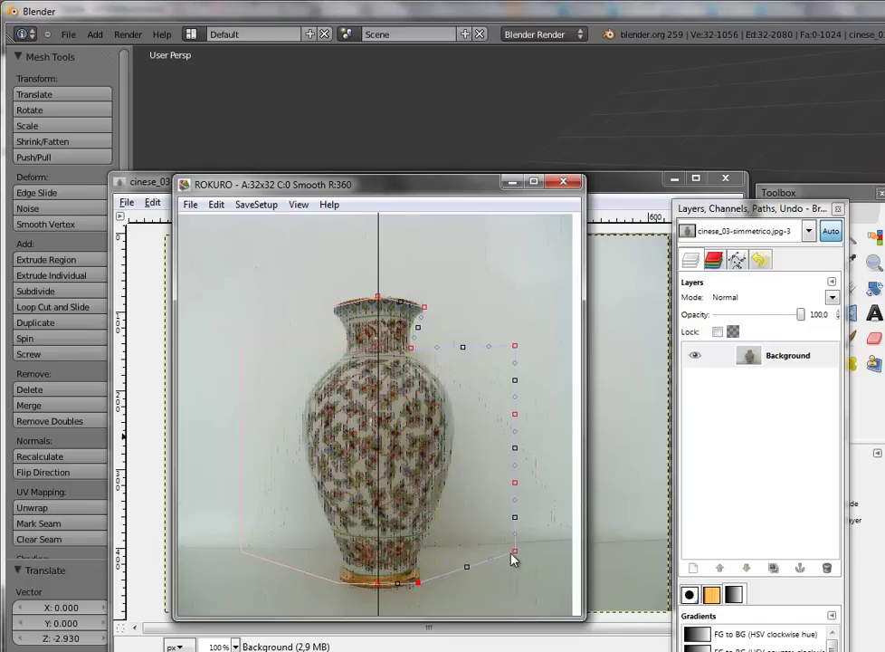
{"action": "left_click_drag", "start_coordinate": [514, 556], "coordinate": [418, 573]}
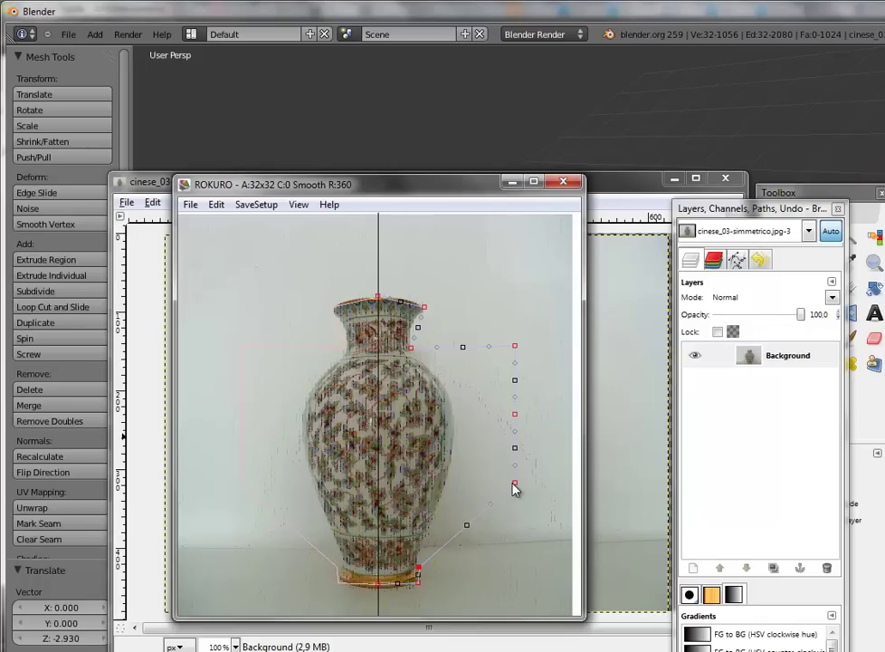
{"action": "left_click_drag", "start_coordinate": [515, 485], "coordinate": [426, 541]}
Fit the middle points to the vase's belly and shoulder, and nudge the neck point inward.
{"action": "left_click_drag", "start_coordinate": [515, 418], "coordinate": [456, 431]}
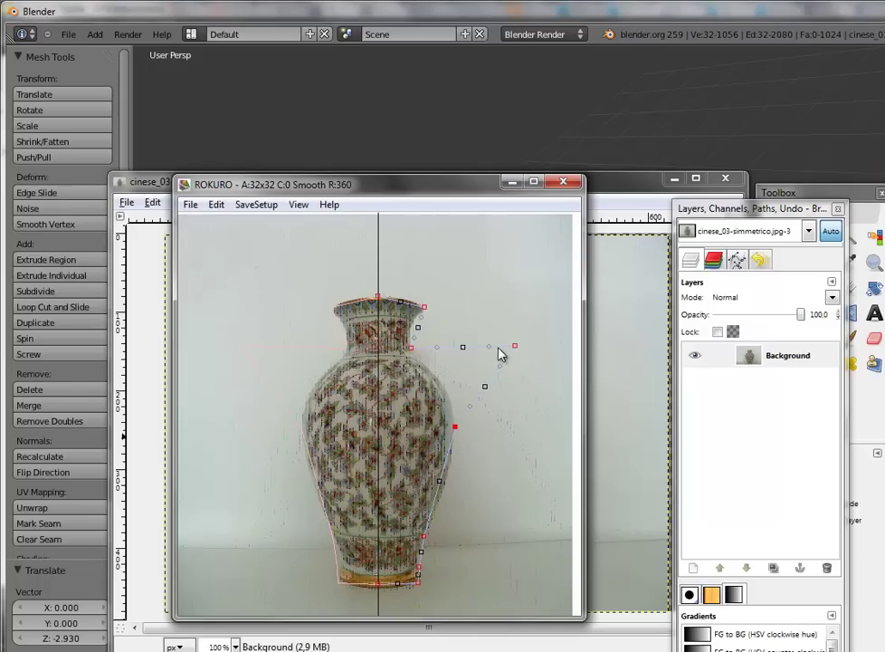
{"action": "left_click_drag", "start_coordinate": [515, 348], "coordinate": [445, 387]}
{"action": "left_click_drag", "start_coordinate": [455, 430], "coordinate": [454, 451]}
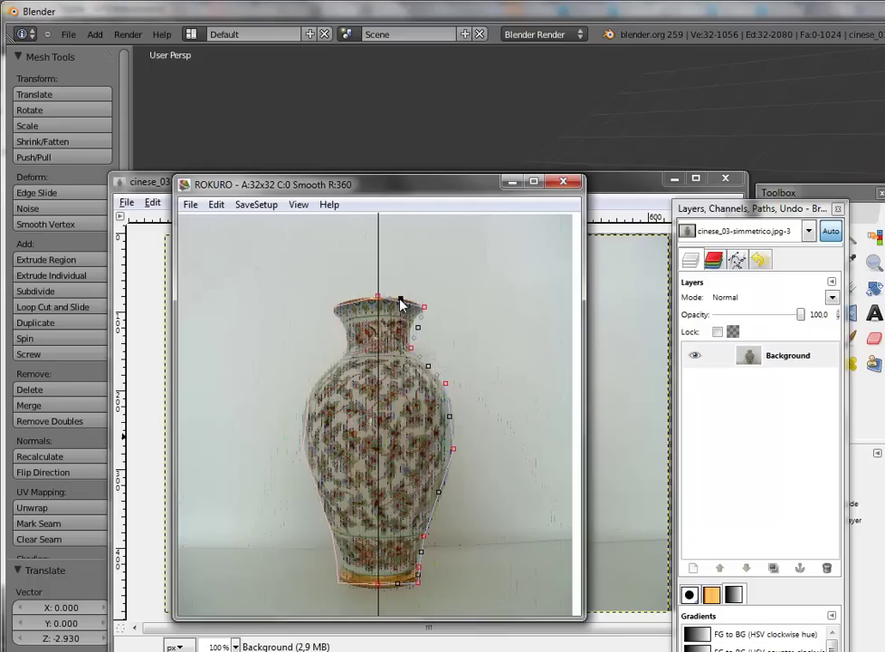
{"action": "left_click_drag", "start_coordinate": [416, 329], "coordinate": [410, 326]}
Set the level of detail to Near for a finer lathed preview.
{"action": "left_click", "coordinate": [299, 205]}
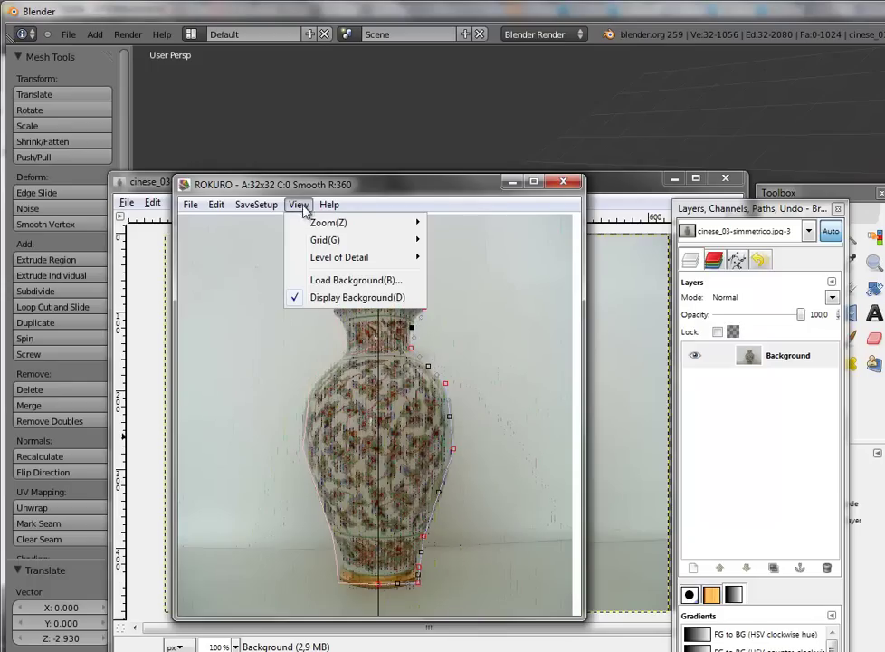
{"action": "left_click", "coordinate": [457, 259]}
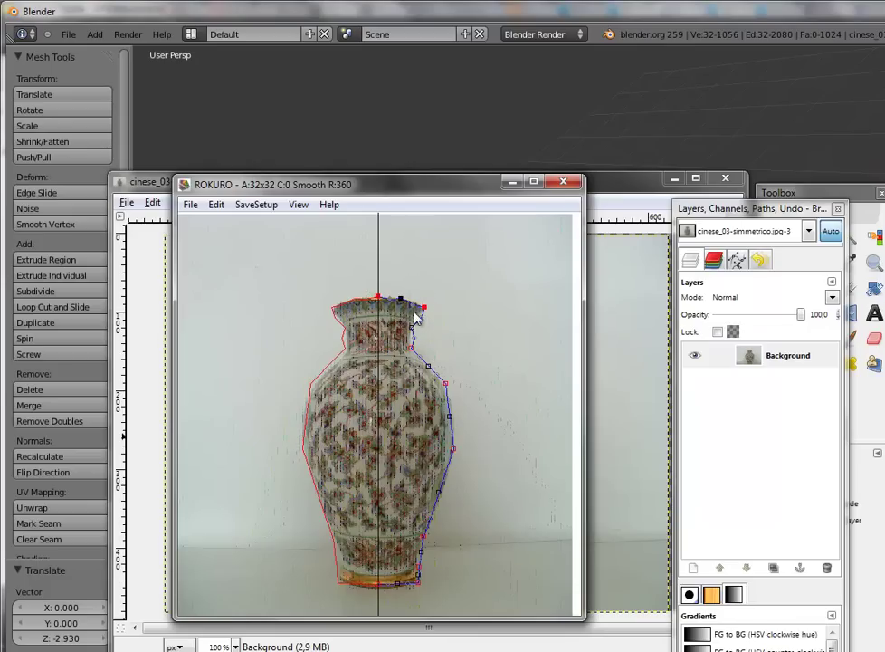
{"action": "left_click", "coordinate": [301, 206]}
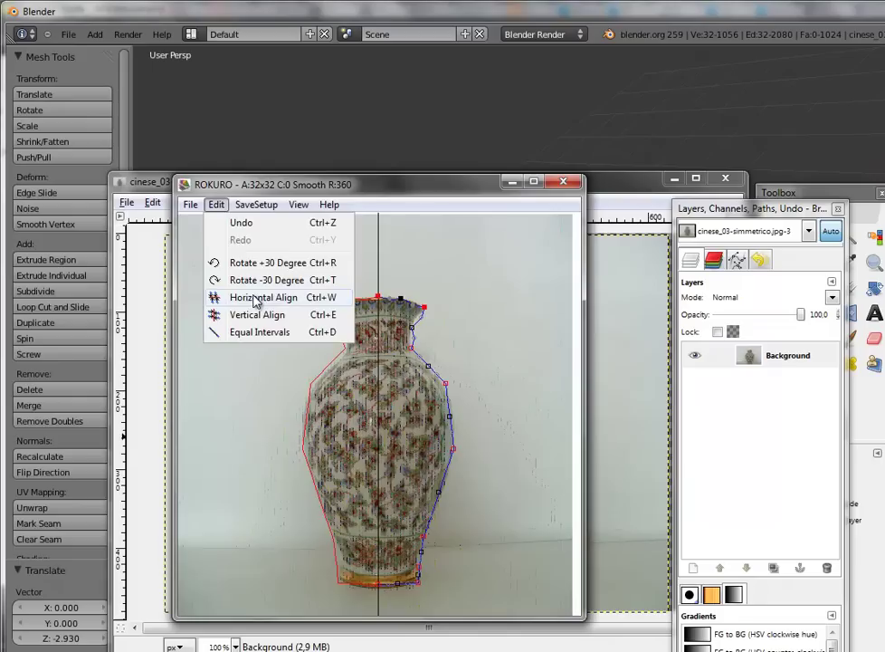
{"action": "left_click", "coordinate": [256, 297]}
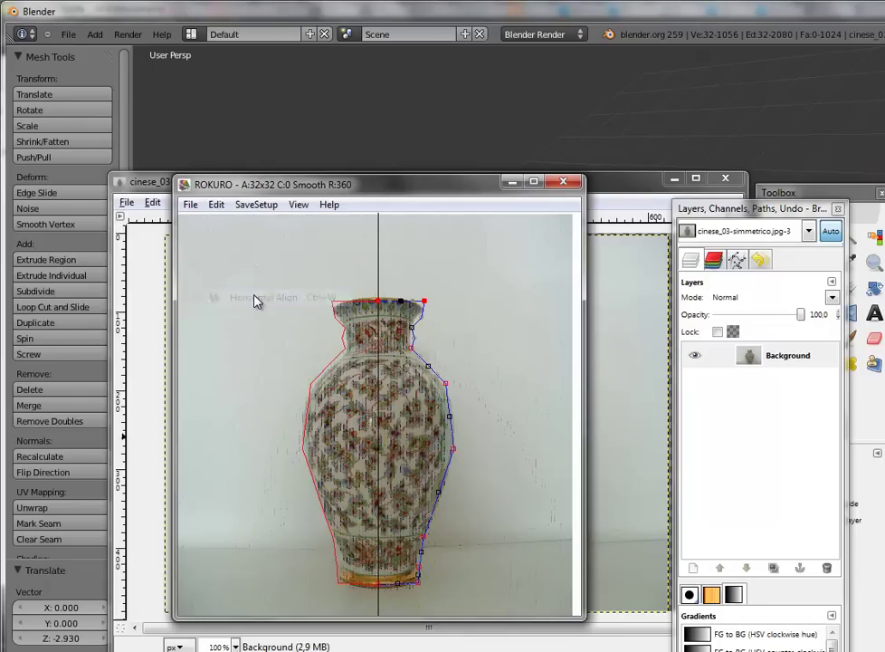
Fine-tune the shoulder, belly and base control points so the curve fits the vase.
{"action": "left_click", "coordinate": [419, 323]}
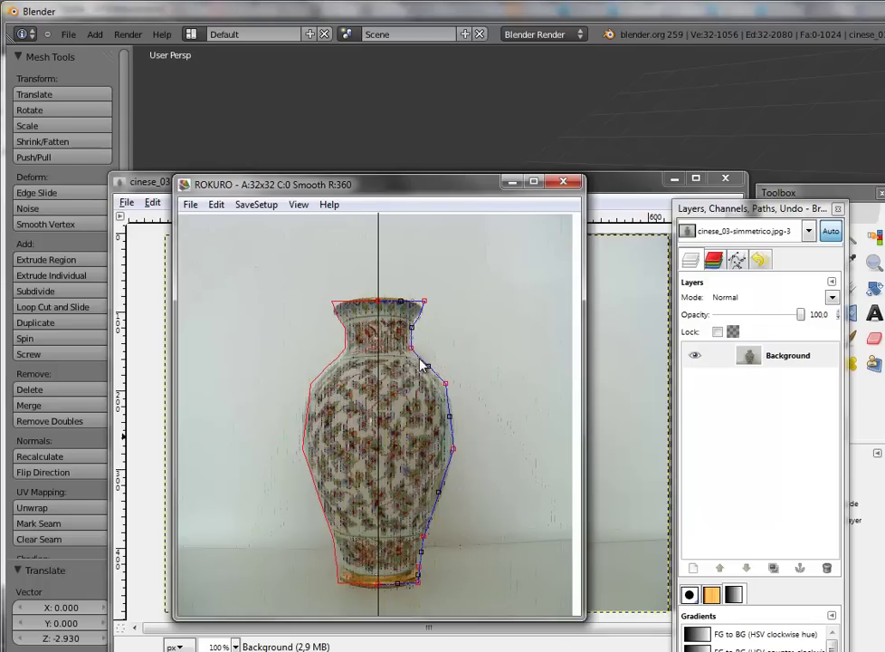
{"action": "left_click", "coordinate": [435, 376]}
{"action": "left_click_drag", "start_coordinate": [451, 420], "coordinate": [448, 404]}
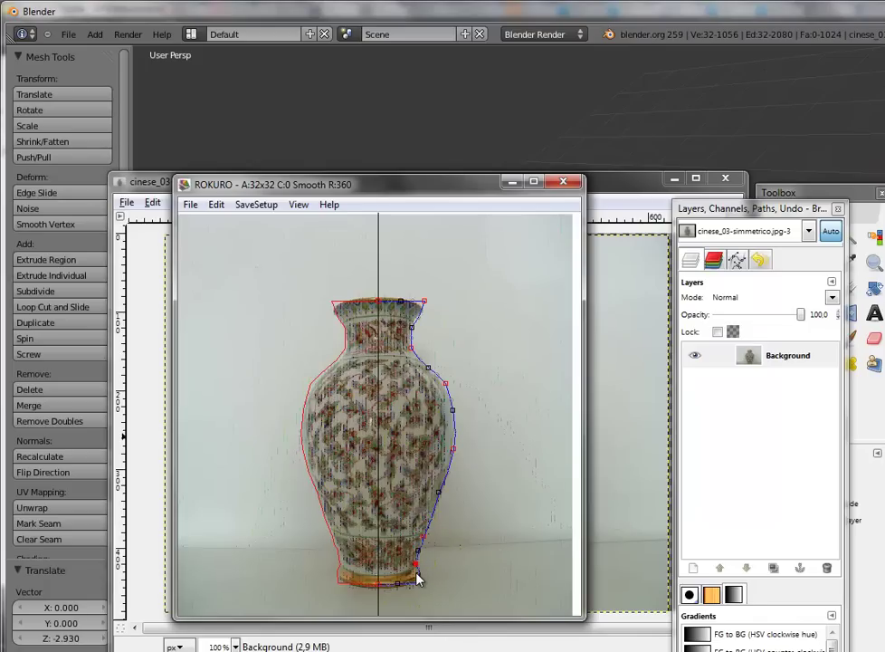
{"action": "left_click_drag", "start_coordinate": [418, 580], "coordinate": [423, 586]}
{"action": "left_click", "coordinate": [192, 207]}
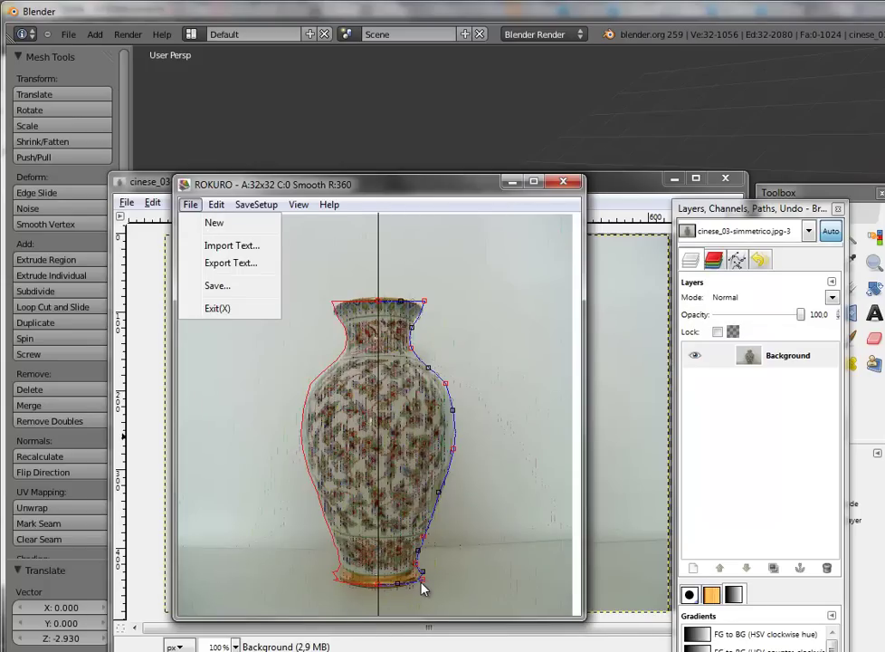
{"action": "left_click", "coordinate": [255, 466]}
{"action": "scroll", "coordinate": [256, 466], "scroll_direction": "up", "scroll_amount": 2}
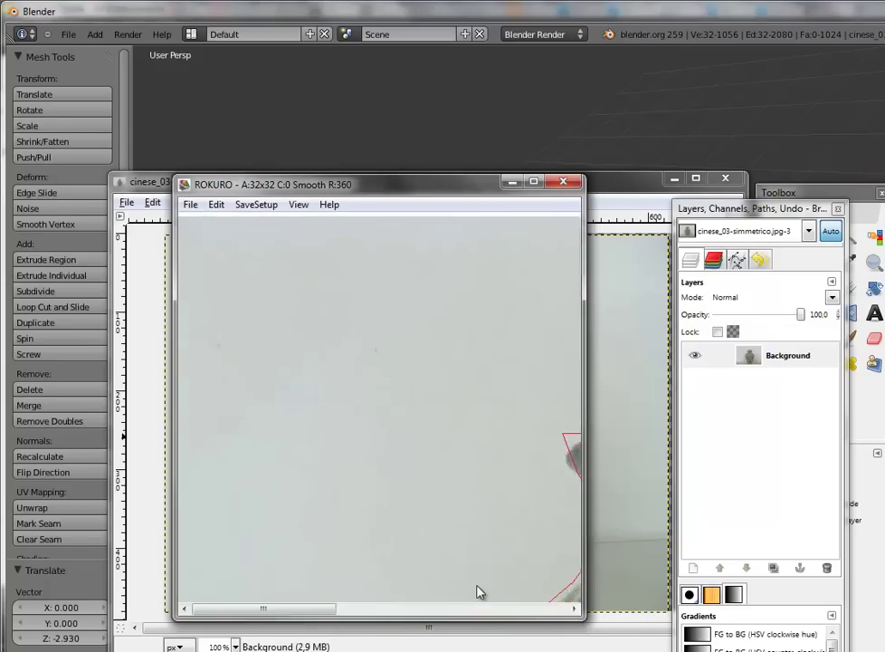
{"action": "scroll", "coordinate": [477, 594], "scroll_direction": "down", "scroll_amount": 2}
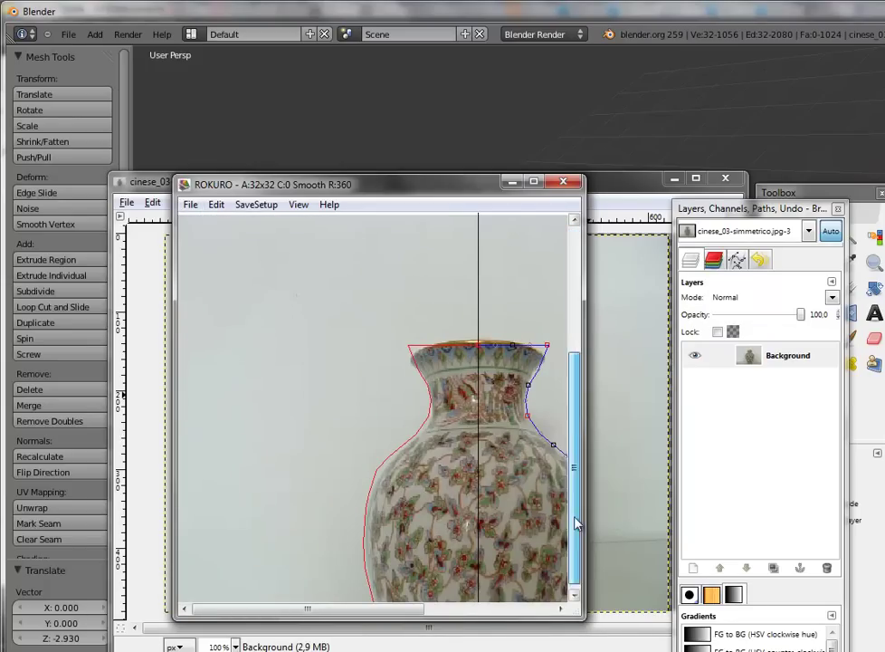
{"action": "scroll", "coordinate": [534, 596], "scroll_direction": "up", "scroll_amount": 2}
{"action": "scroll", "coordinate": [434, 615], "scroll_direction": "up", "scroll_amount": 5}
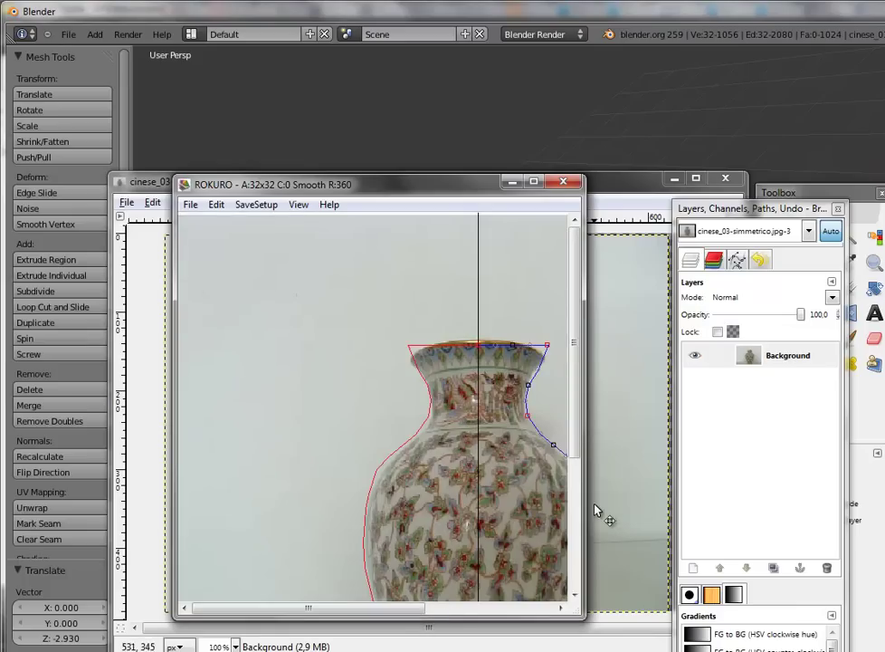
{"action": "left_click_drag", "start_coordinate": [573, 457], "coordinate": [569, 579]}
{"action": "left_click_drag", "start_coordinate": [401, 613], "coordinate": [499, 612]}
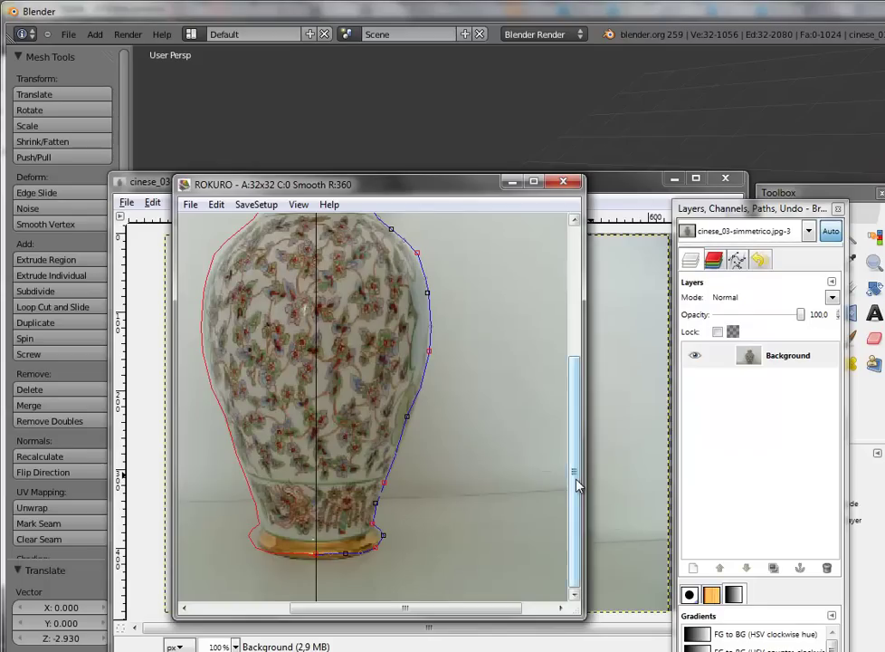
{"action": "left_click_drag", "start_coordinate": [573, 475], "coordinate": [572, 367]}
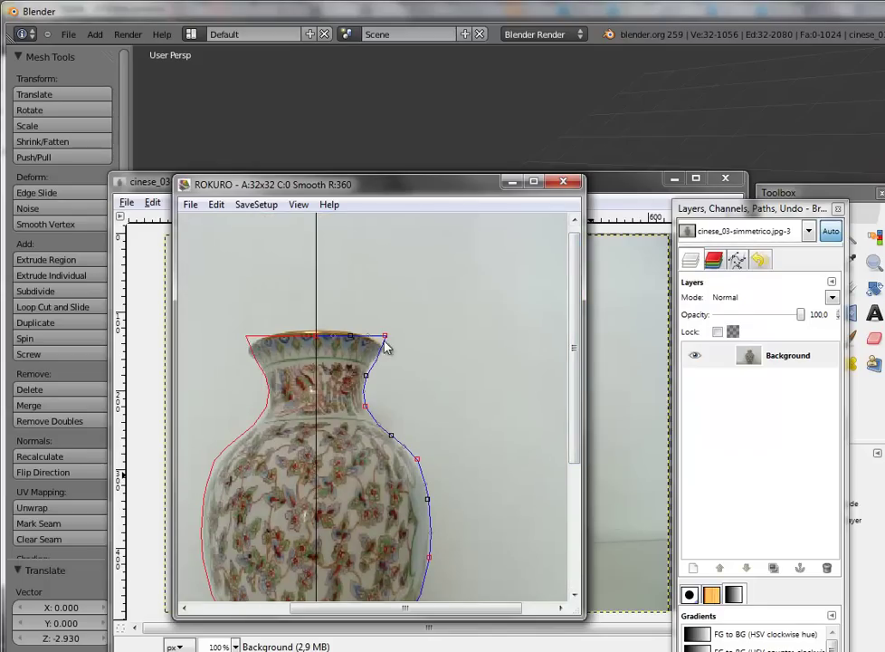
{"action": "left_click_drag", "start_coordinate": [572, 348], "coordinate": [572, 460]}
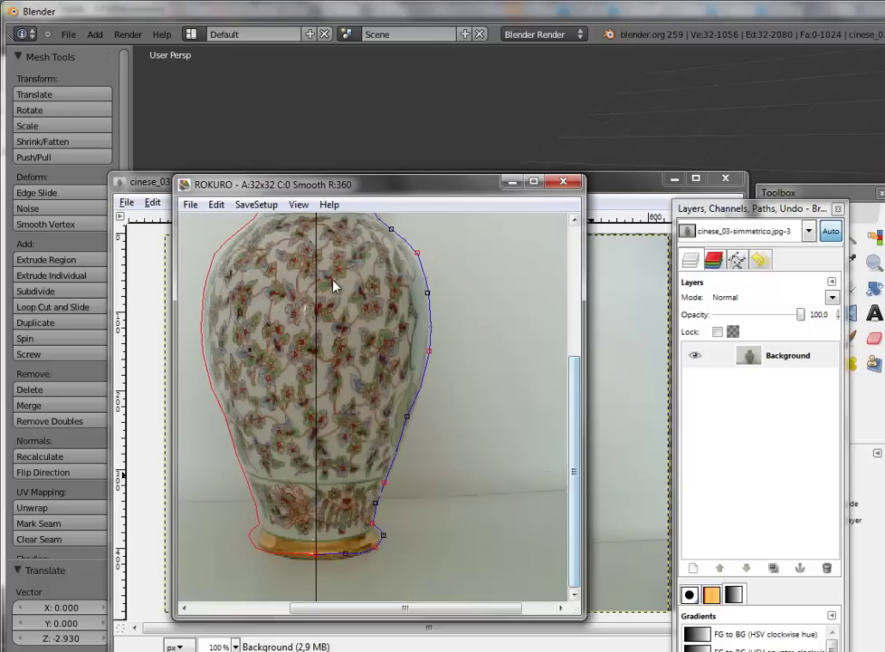
Save the sculpt map as the TGA file cinese_03_rokuro1.tga.
{"action": "left_click", "coordinate": [191, 205]}
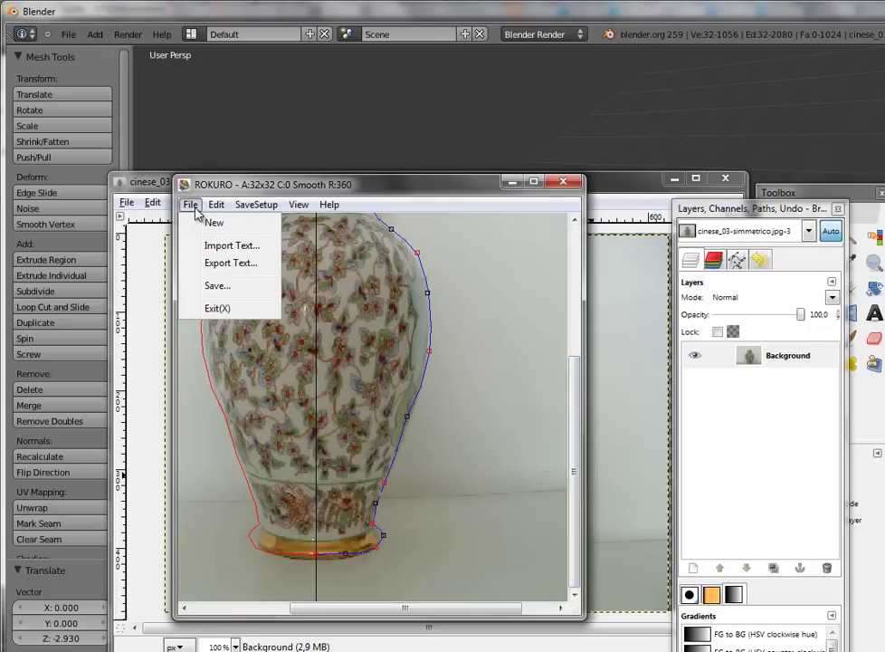
{"action": "left_click", "coordinate": [217, 286]}
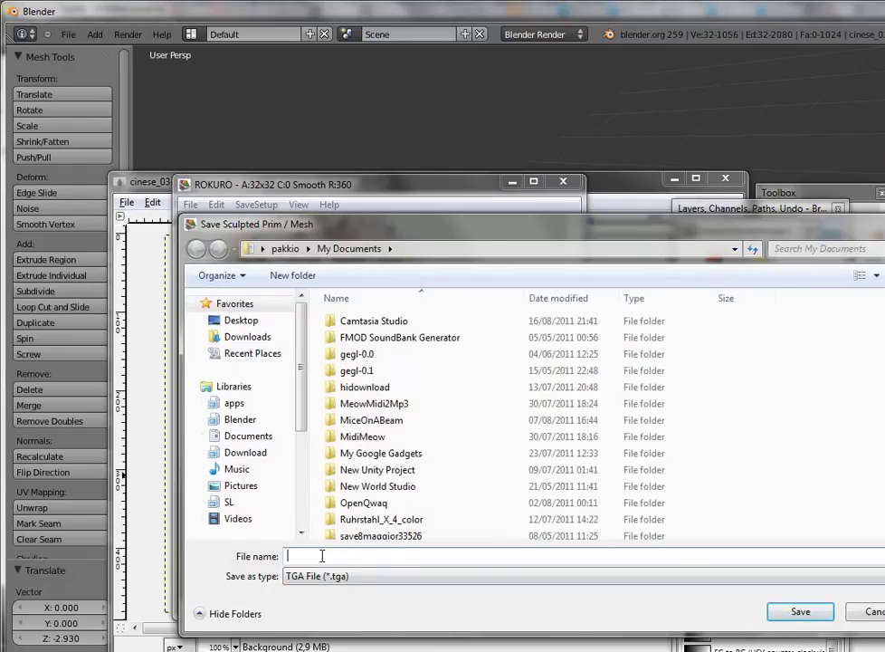
{"action": "type", "text": "cinese"}
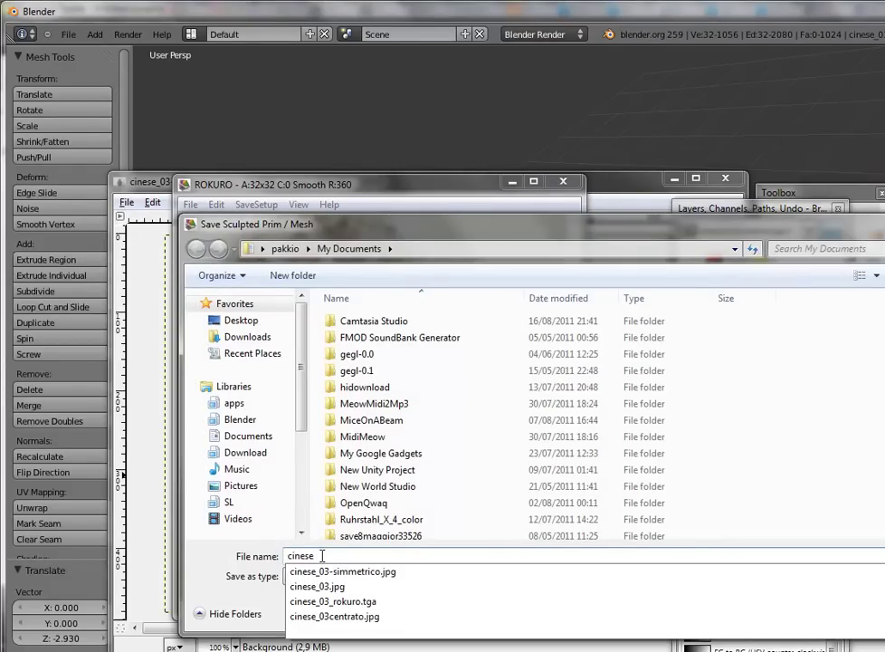
{"action": "key", "text": "Down"}
{"action": "key", "text": "Down"}
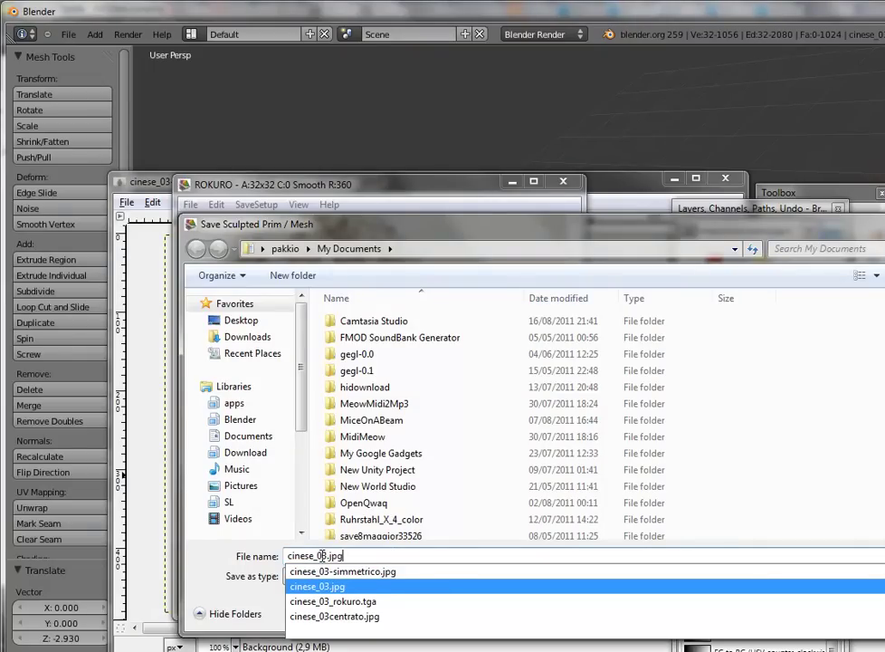
{"action": "key", "text": "Down"}
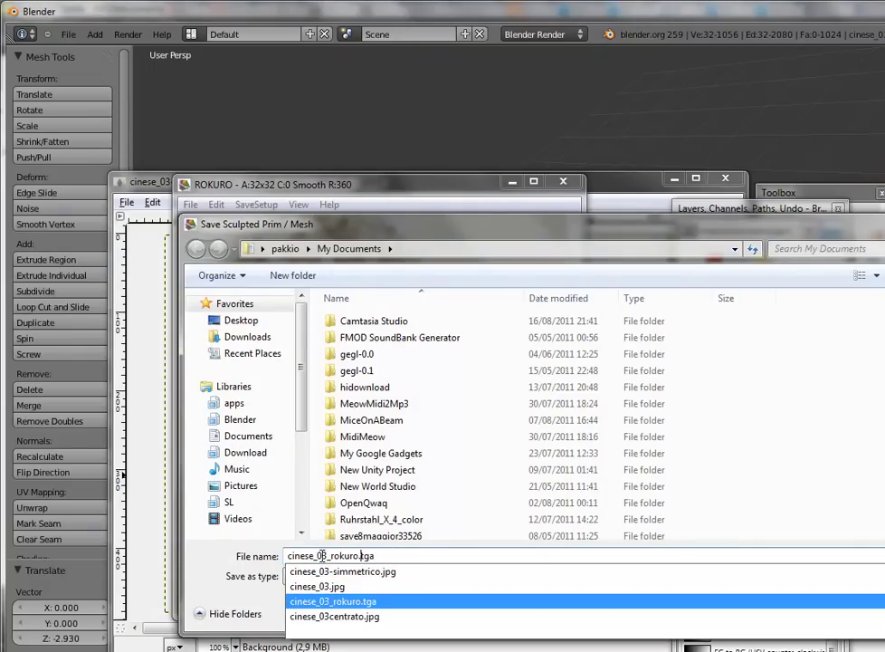
{"action": "type", "text": "1"}
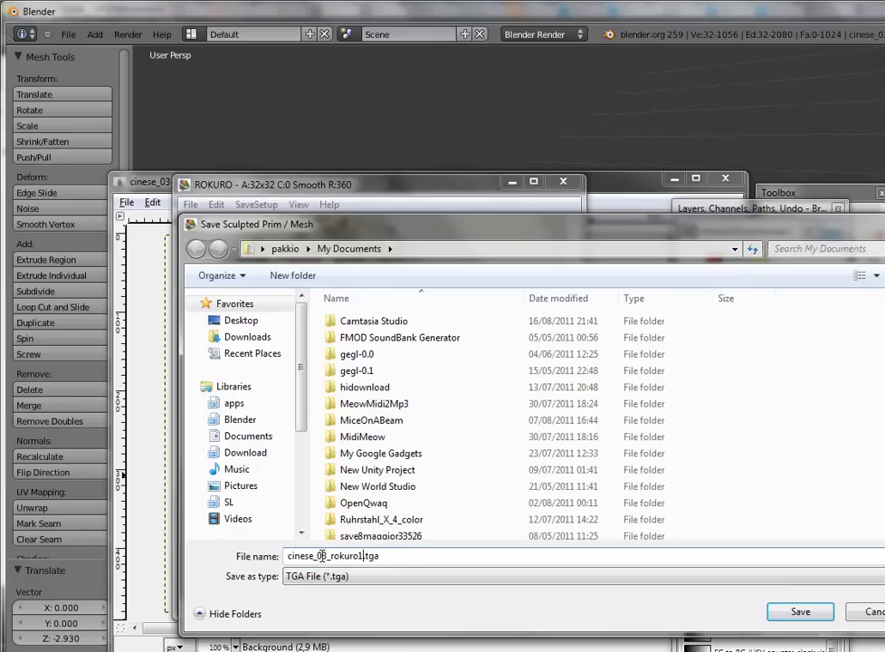
{"action": "left_click", "coordinate": [800, 612]}
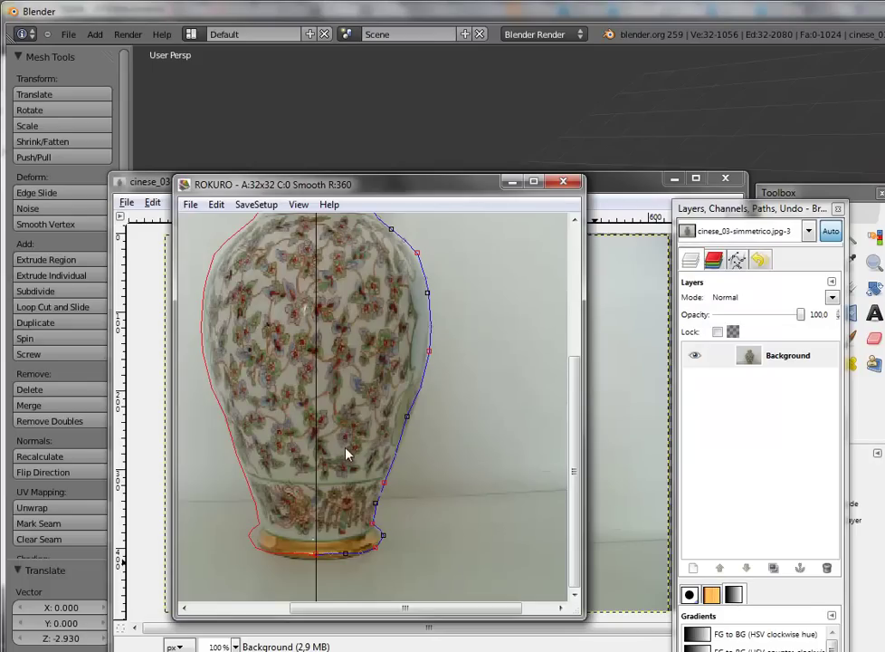
In Blender, delete the old vase mesh and the cube from the scene.
{"action": "left_click", "coordinate": [411, 16]}
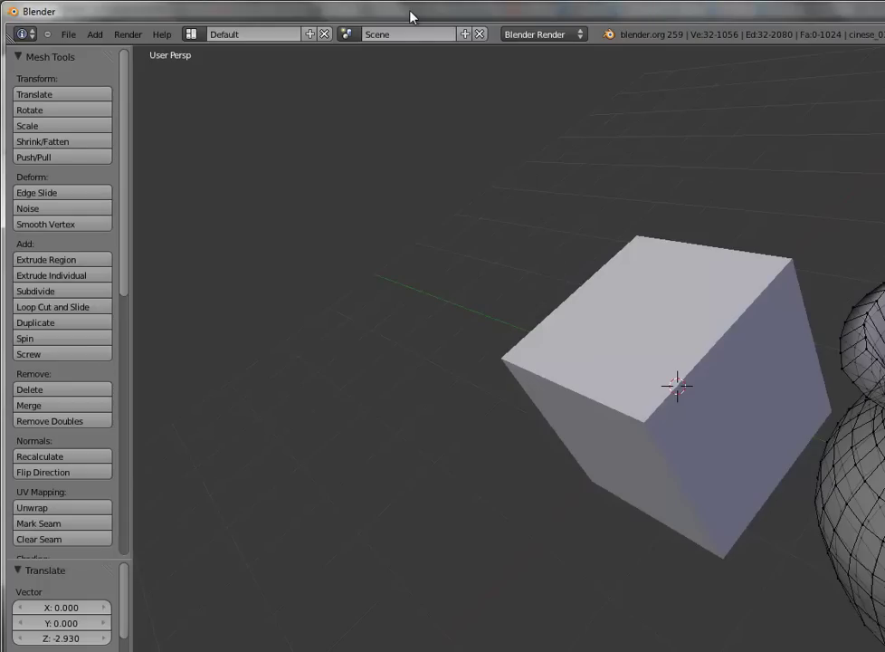
{"action": "double_click", "coordinate": [412, 16]}
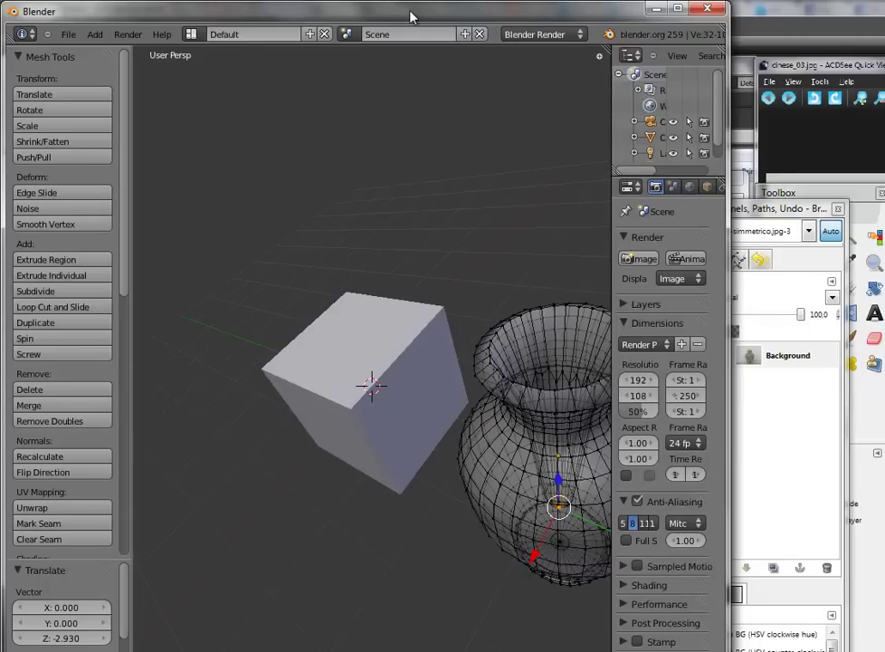
{"action": "left_click_drag", "start_coordinate": [559, 506], "coordinate": [554, 429]}
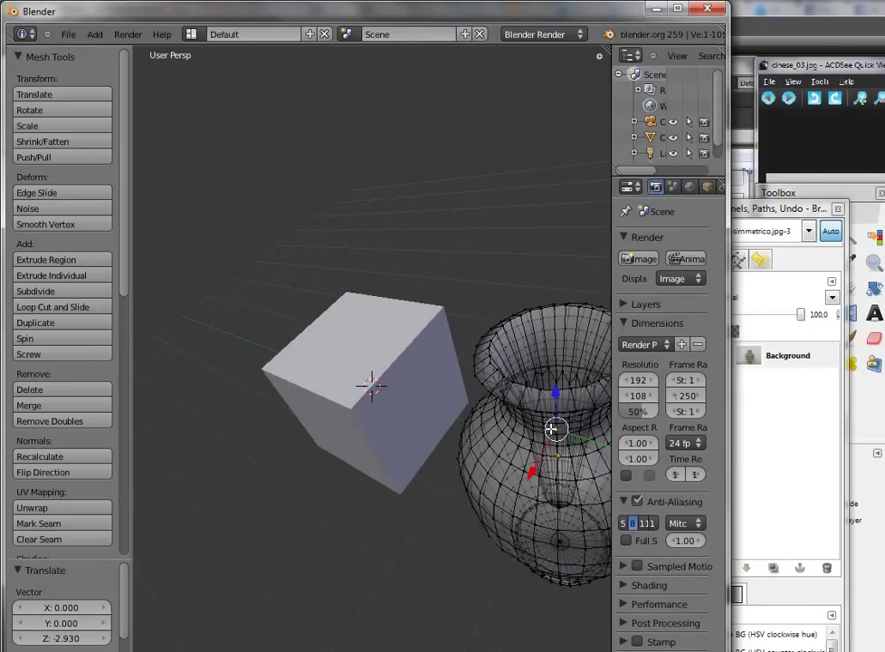
{"action": "key", "text": "Tab"}
{"action": "key", "text": "x"}
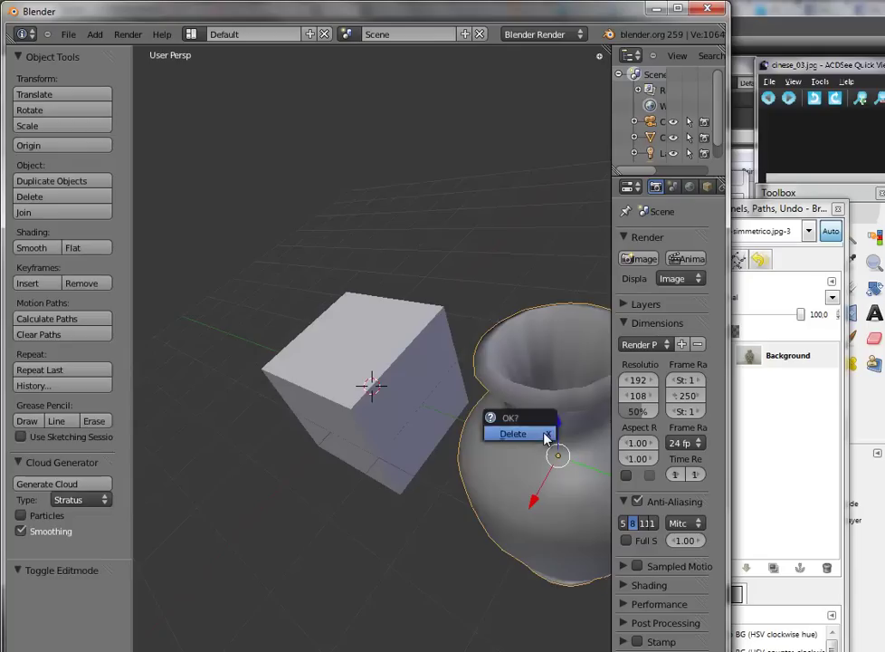
{"action": "left_click", "coordinate": [543, 439]}
{"action": "right_click", "coordinate": [377, 365]}
{"action": "key", "text": "x"}
{"action": "left_click", "coordinate": [374, 364]}
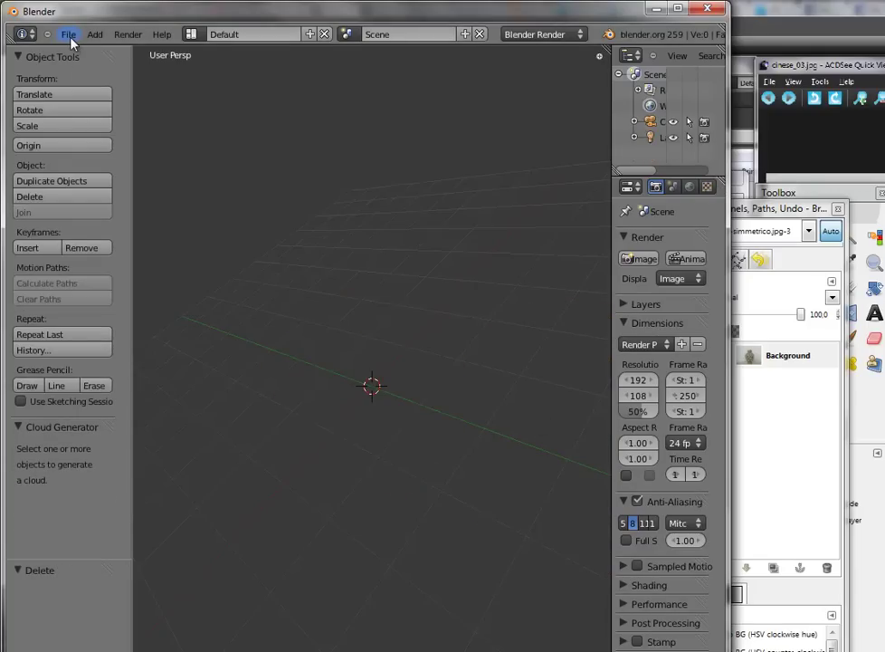
Import cinese_03_rokuro1.tga from Documents as a sculpt map and view the vase from the front.
{"action": "left_click", "coordinate": [68, 34]}
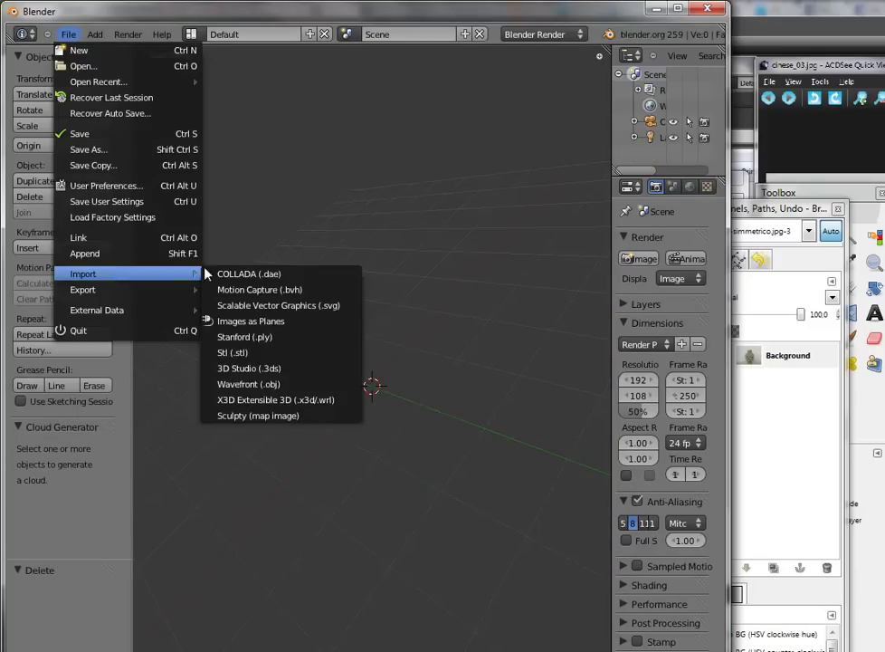
{"action": "mouse_move", "coordinate": [83, 273]}
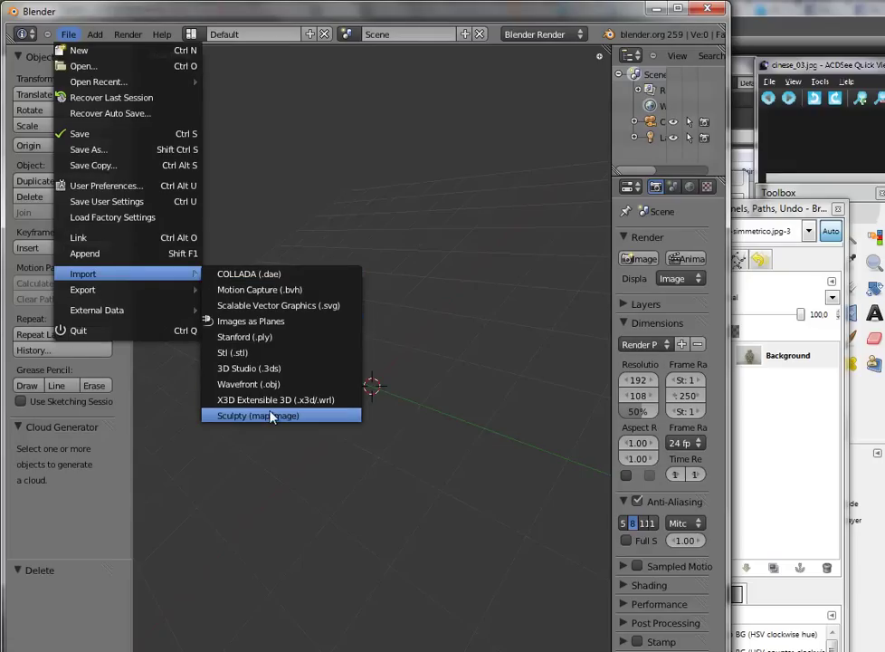
{"action": "left_click", "coordinate": [271, 416]}
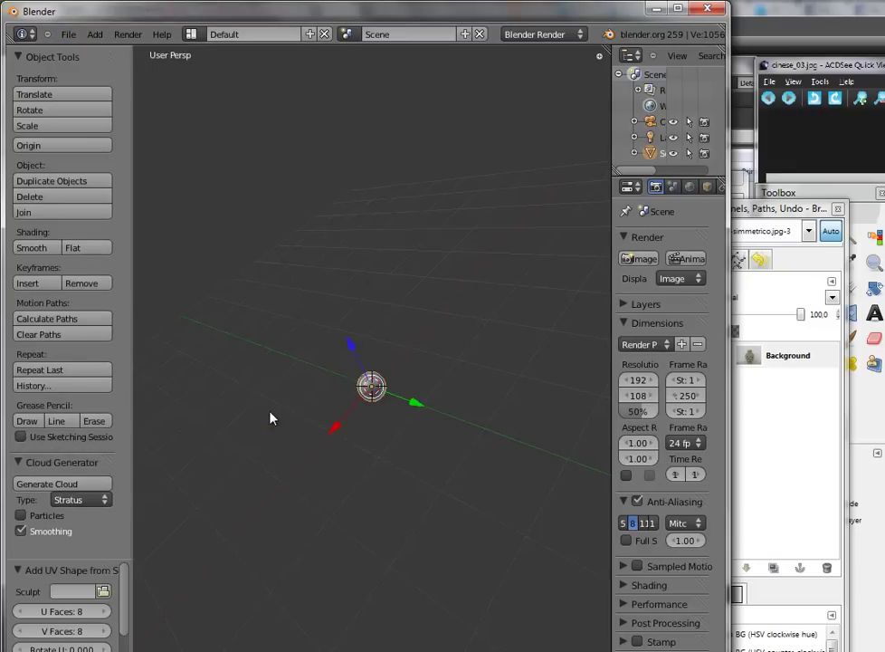
{"action": "left_click", "coordinate": [103, 593]}
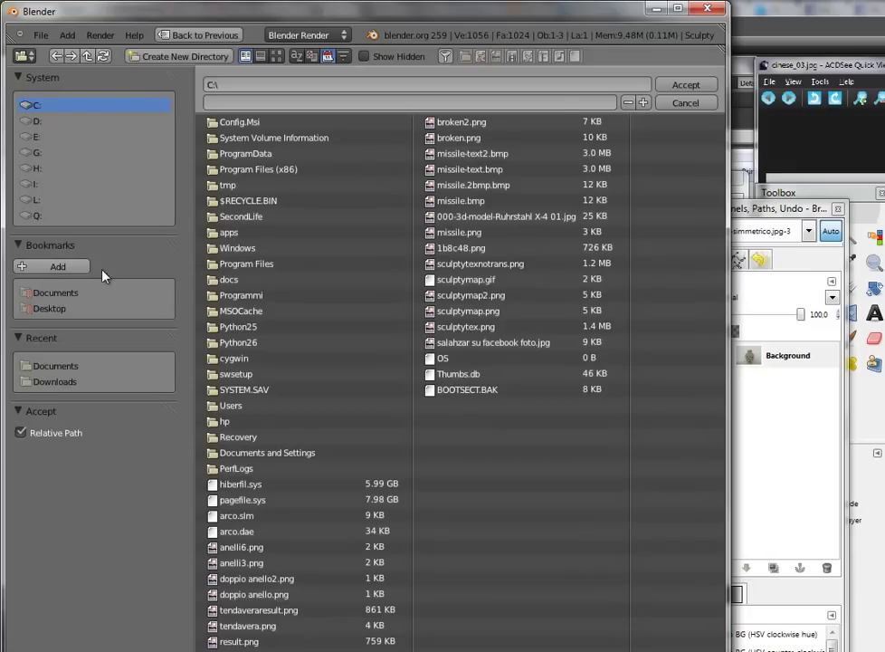
{"action": "left_click", "coordinate": [55, 294]}
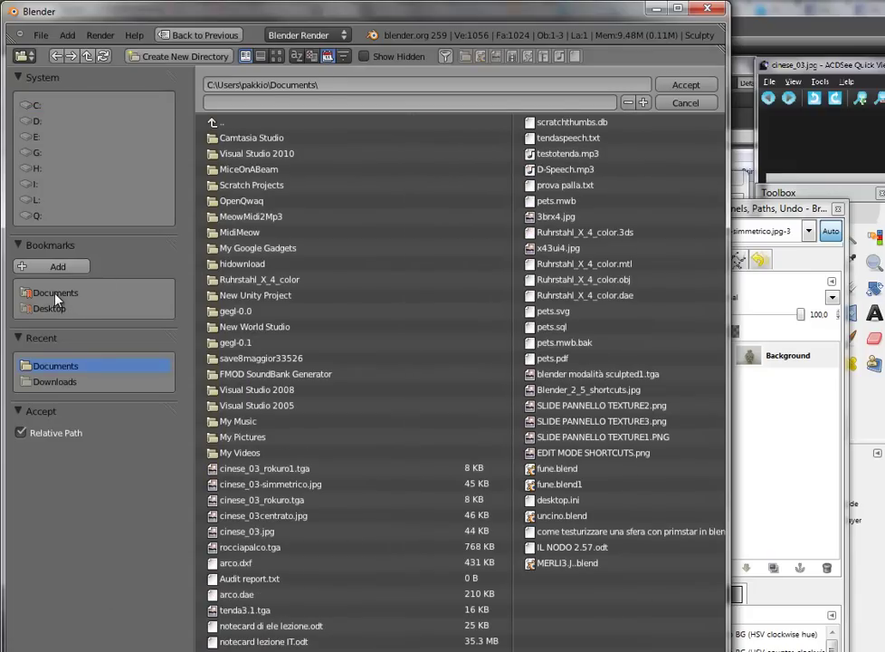
{"action": "left_click", "coordinate": [281, 471]}
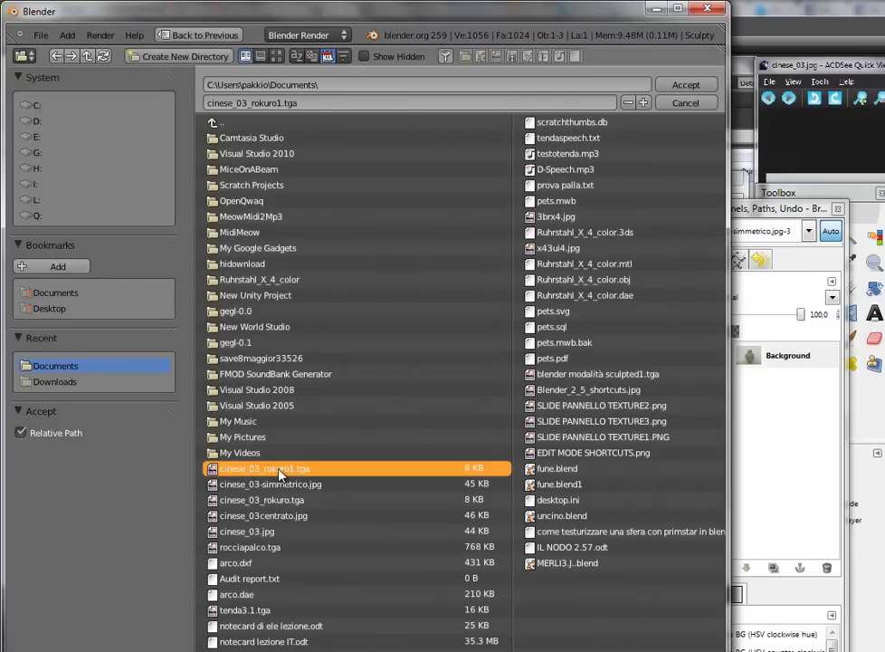
{"action": "double_click", "coordinate": [282, 471]}
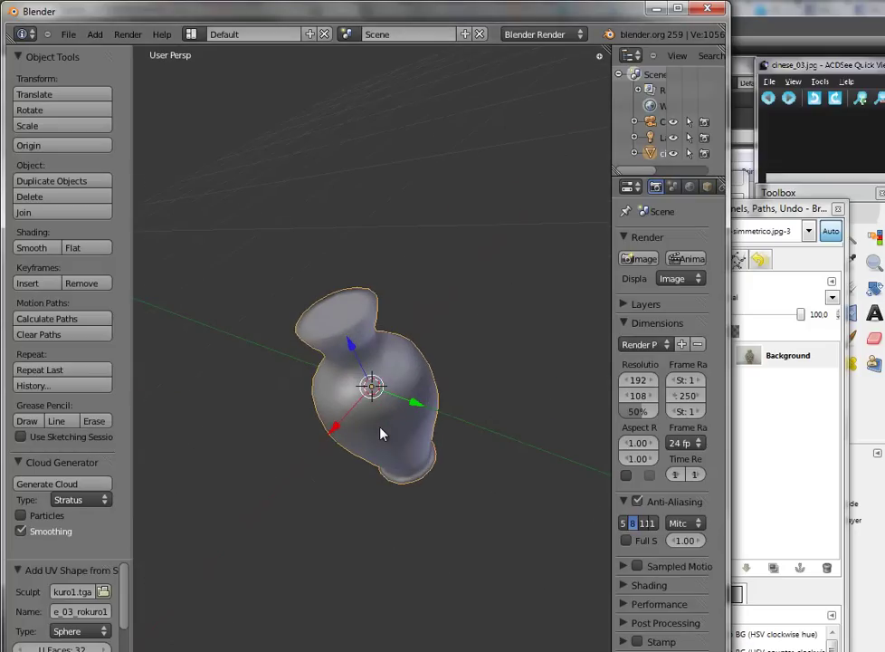
{"action": "key", "text": "KP_1"}
Show the vase in orthographic front view and enter Edit Mode on its mesh.
{"action": "mouse_move", "coordinate": [371, 389]}
{"action": "middle_mouse_down"}
{"action": "mouse_move", "coordinate": [405, 349]}
{"action": "mouse_move", "coordinate": [555, 410]}
{"action": "mouse_move", "coordinate": [684, 438]}
{"action": "mouse_move", "coordinate": [445, 425]}
{"action": "mouse_move", "coordinate": [395, 502]}
{"action": "mouse_move", "coordinate": [433, 514]}
{"action": "mouse_move", "coordinate": [398, 523]}
{"action": "middle_mouse_up"}
{"action": "mouse_move", "coordinate": [386, 381]}
{"action": "middle_mouse_down"}
{"action": "mouse_move", "coordinate": [390, 389]}
{"action": "mouse_move", "coordinate": [381, 296]}
{"action": "mouse_move", "coordinate": [355, 302]}
{"action": "mouse_move", "coordinate": [368, 315]}
{"action": "mouse_move", "coordinate": [363, 382]}
{"action": "mouse_move", "coordinate": [395, 394]}
{"action": "mouse_move", "coordinate": [379, 399]}
{"action": "mouse_move", "coordinate": [397, 585]}
{"action": "mouse_move", "coordinate": [399, 314]}
{"action": "mouse_move", "coordinate": [381, 444]}
{"action": "mouse_move", "coordinate": [387, 251]}
{"action": "mouse_move", "coordinate": [369, 280]}
{"action": "middle_mouse_up"}
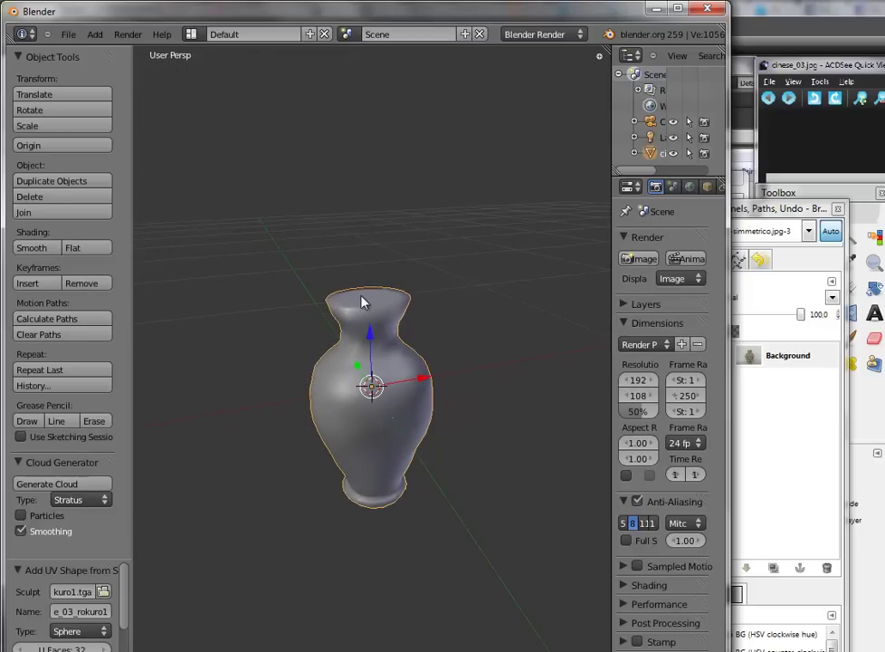
{"action": "key", "text": "KP_1"}
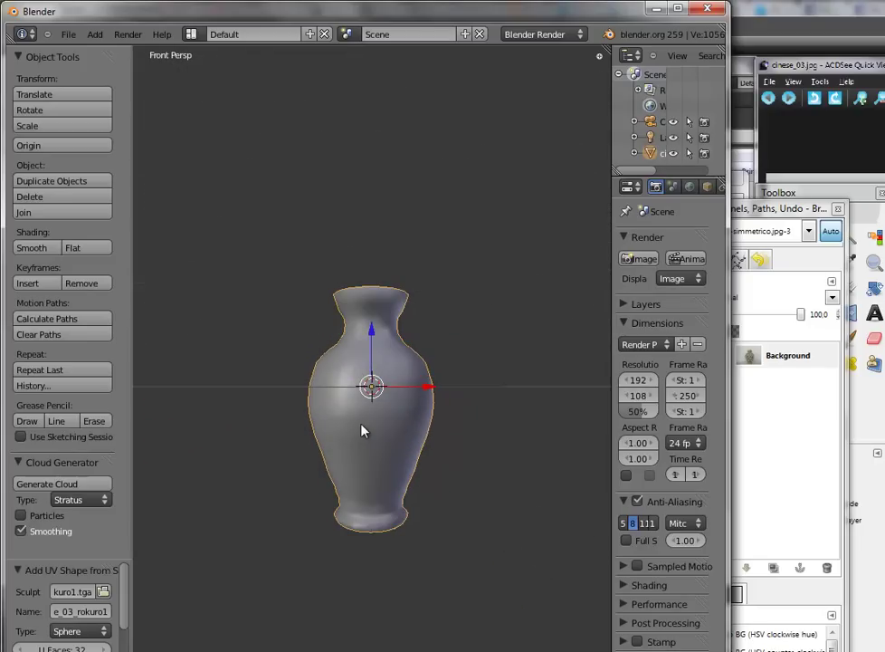
{"action": "key", "text": "KP_5"}
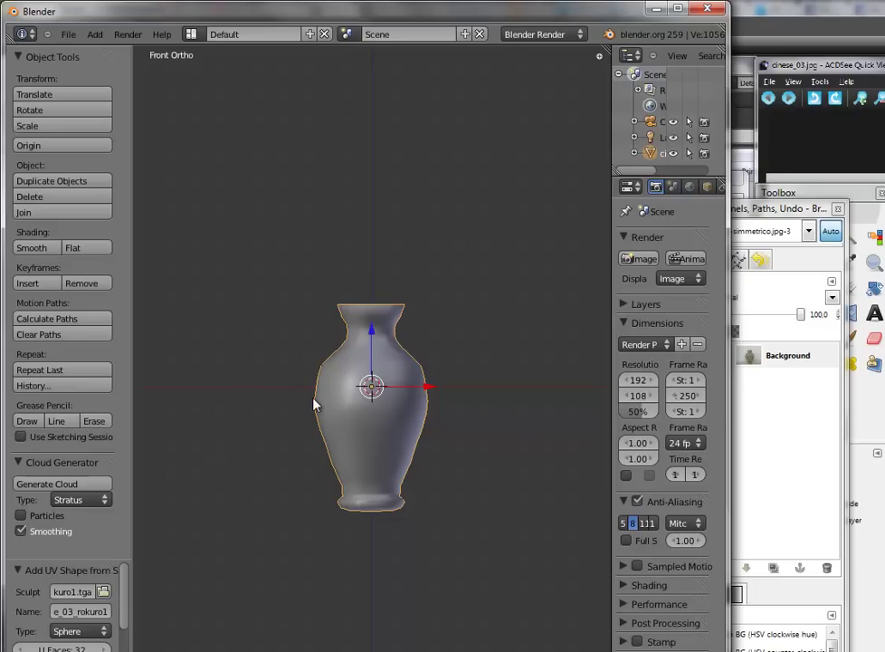
{"action": "key", "text": "Tab"}
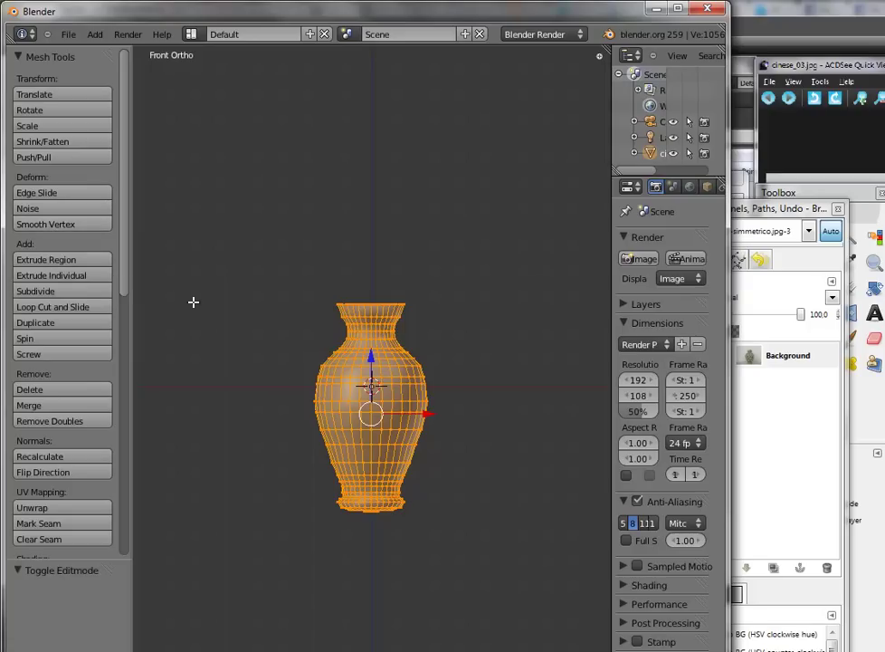
Apply one Smooth Vertex pass to the vase mesh and inspect it from above.
{"action": "left_click", "coordinate": [52, 226]}
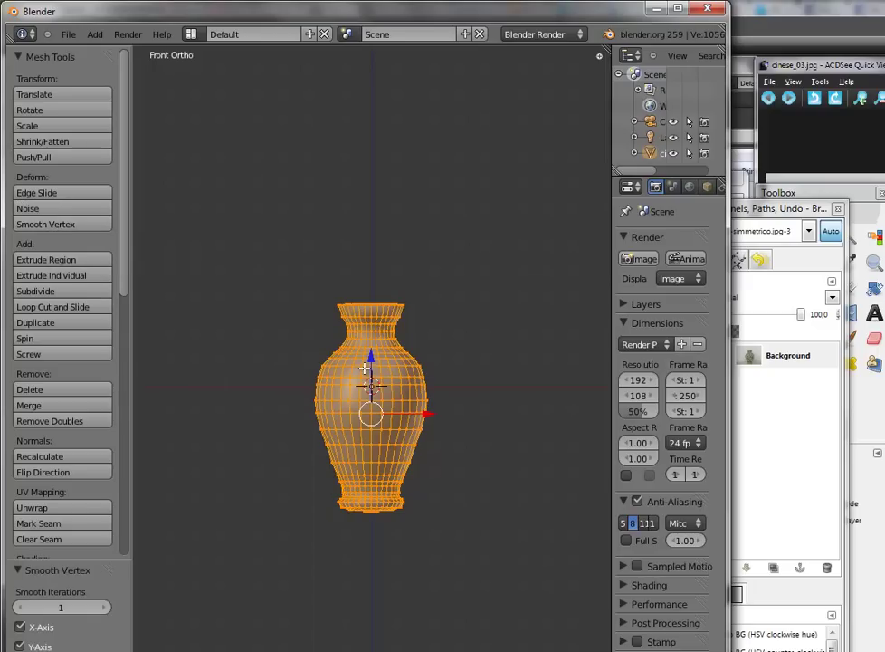
{"action": "mouse_move", "coordinate": [370, 356]}
{"action": "middle_mouse_down"}
{"action": "mouse_move", "coordinate": [412, 556]}
{"action": "mouse_move", "coordinate": [374, 439]}
{"action": "mouse_move", "coordinate": [321, 468]}
{"action": "mouse_move", "coordinate": [402, 496]}
{"action": "mouse_move", "coordinate": [382, 496]}
{"action": "middle_mouse_up"}
{"action": "scroll", "coordinate": [371, 456], "scroll_direction": "up", "scroll_amount": 2}
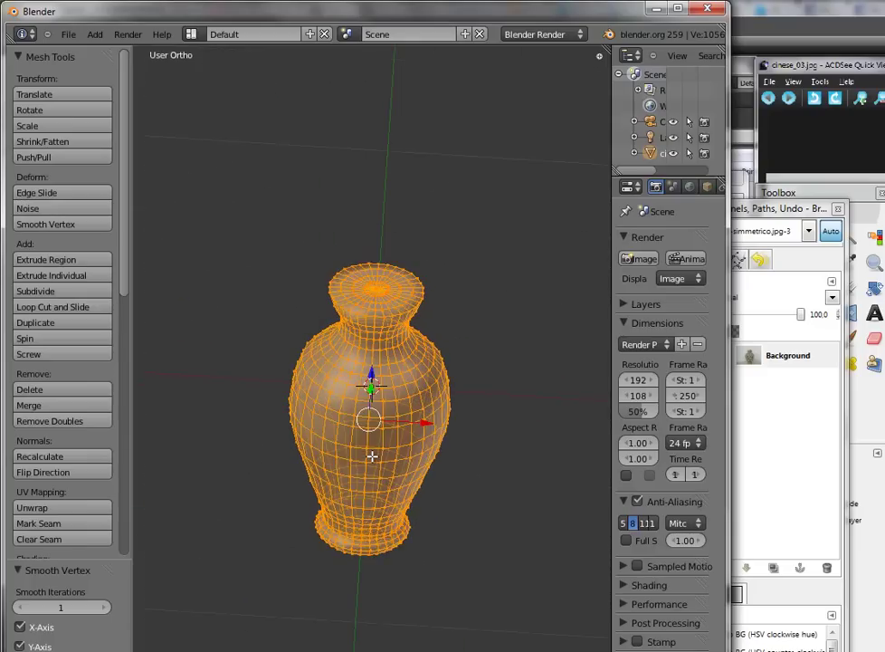
{"action": "scroll", "coordinate": [370, 456], "scroll_direction": "up", "scroll_amount": 1}
{"action": "scroll", "coordinate": [371, 407], "scroll_direction": "up", "scroll_amount": 1}
{"action": "middle_click_drag", "start_coordinate": [371, 360], "coordinate": [382, 399]}
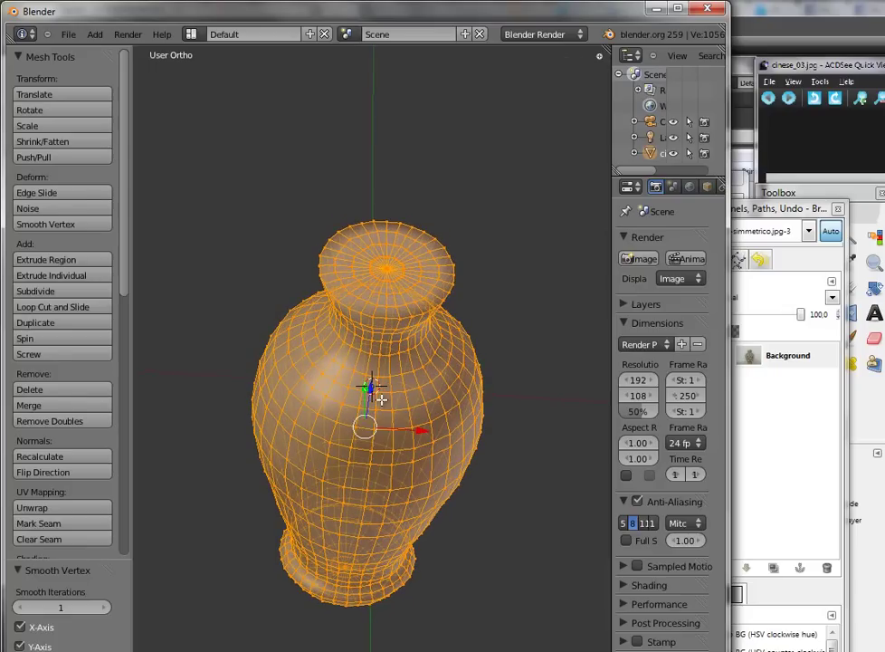
Check the smoothed solid shape in Object Mode, then return to Edit Mode with everything deselected.
{"action": "key", "text": "Tab"}
{"action": "mouse_move", "coordinate": [391, 338]}
{"action": "middle_mouse_down"}
{"action": "mouse_move", "coordinate": [420, 393]}
{"action": "mouse_move", "coordinate": [399, 299]}
{"action": "middle_mouse_up"}
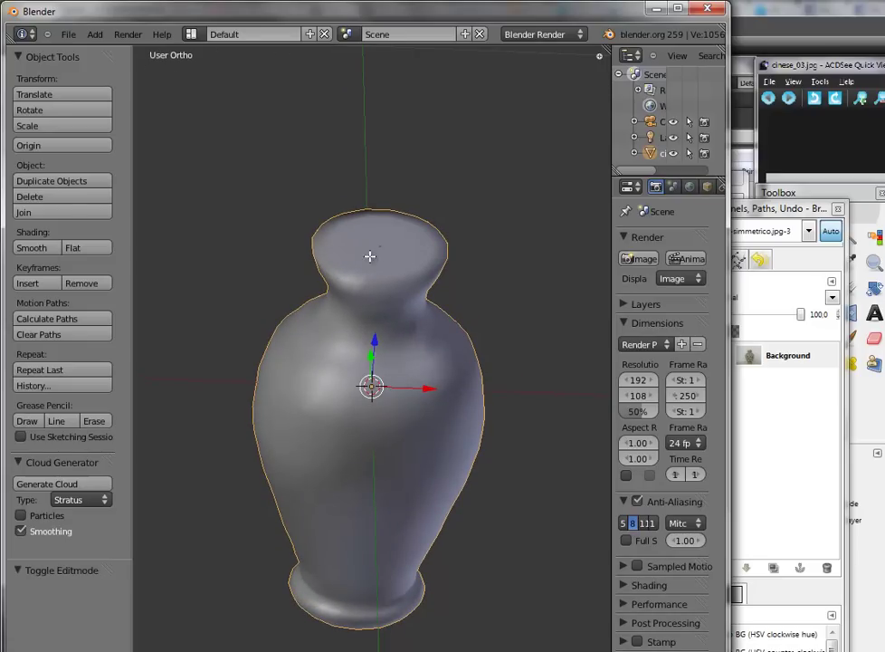
{"action": "key", "text": "Tab"}
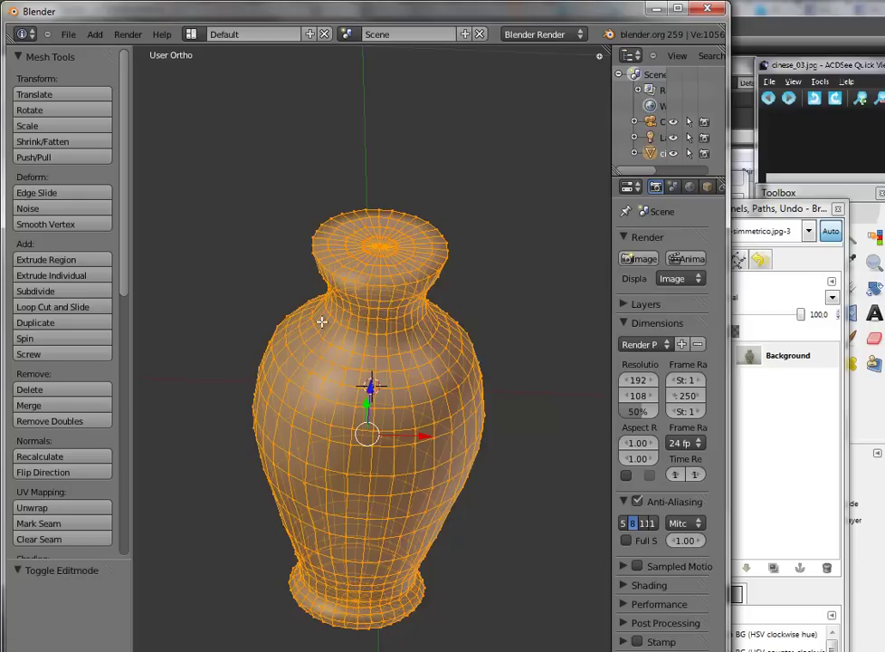
{"action": "key", "text": "a"}
{"action": "middle_click_drag", "start_coordinate": [376, 291], "coordinate": [373, 301]}
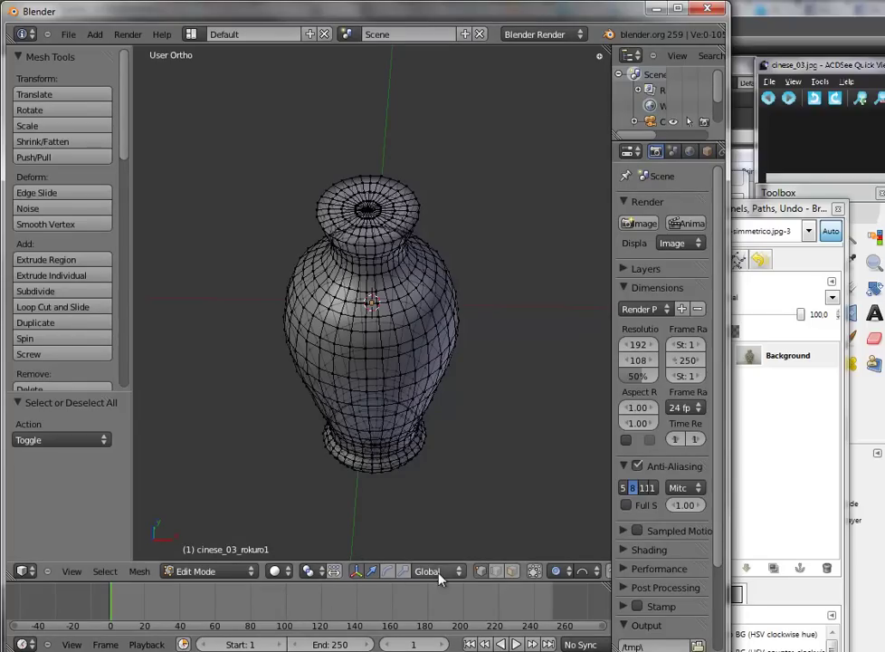
Toggle Limit selection to visible on and off, then select the vase's top centre vertex.
{"action": "left_click", "coordinate": [534, 573]}
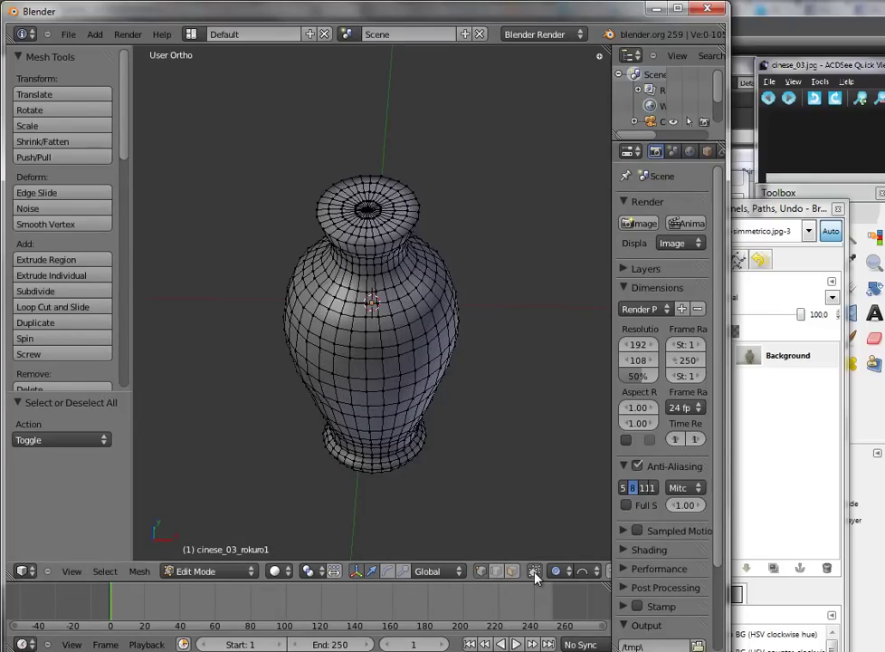
{"action": "left_click", "coordinate": [536, 572]}
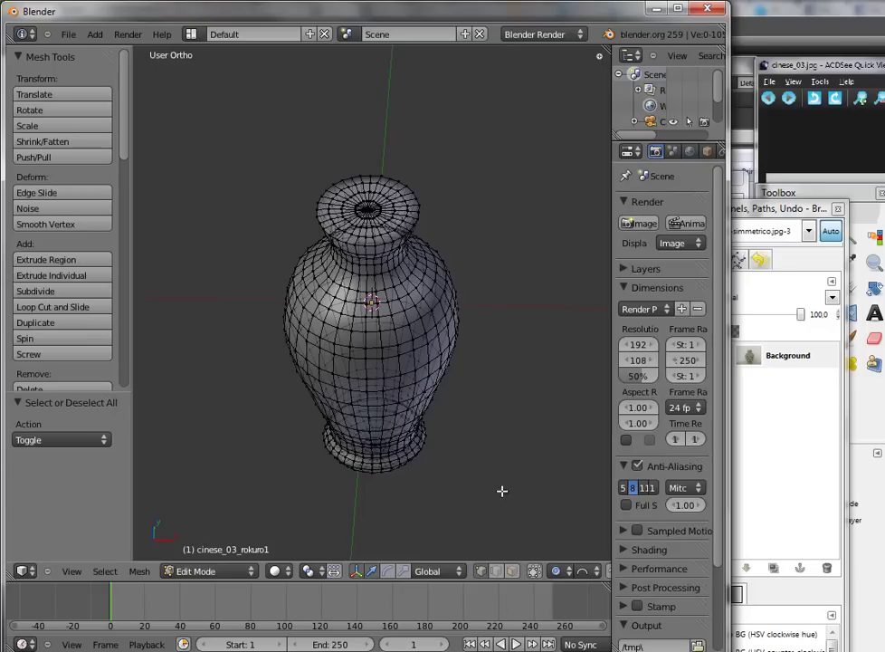
{"action": "mouse_move", "coordinate": [399, 292]}
{"action": "middle_mouse_down"}
{"action": "mouse_move", "coordinate": [357, 203]}
{"action": "mouse_move", "coordinate": [375, 222]}
{"action": "mouse_move", "coordinate": [395, 180]}
{"action": "mouse_move", "coordinate": [399, 191]}
{"action": "mouse_move", "coordinate": [374, 215]}
{"action": "middle_mouse_up"}
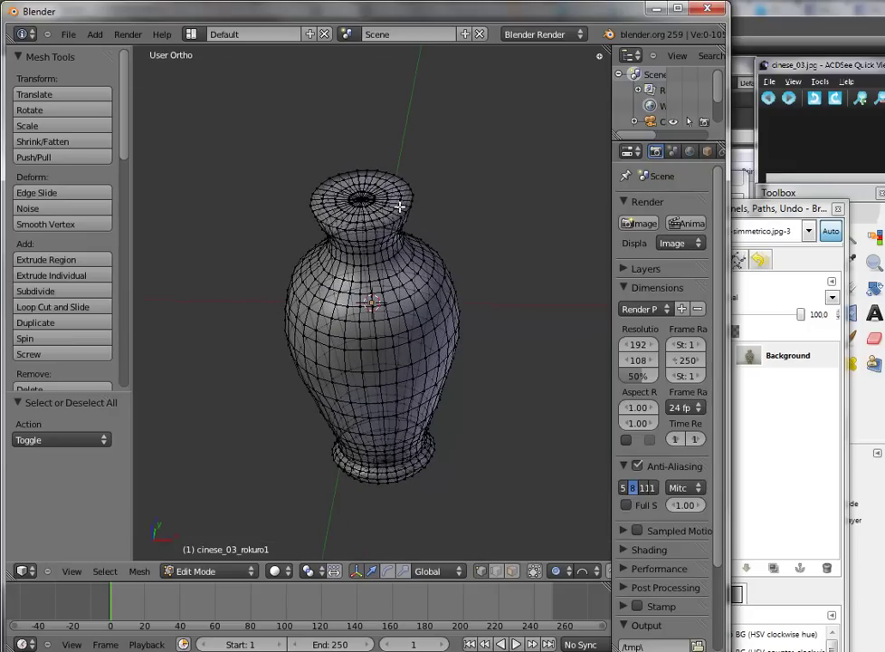
{"action": "mouse_move", "coordinate": [361, 201]}
{"action": "middle_mouse_down"}
{"action": "mouse_move", "coordinate": [373, 223]}
{"action": "mouse_move", "coordinate": [381, 201]}
{"action": "middle_mouse_up"}
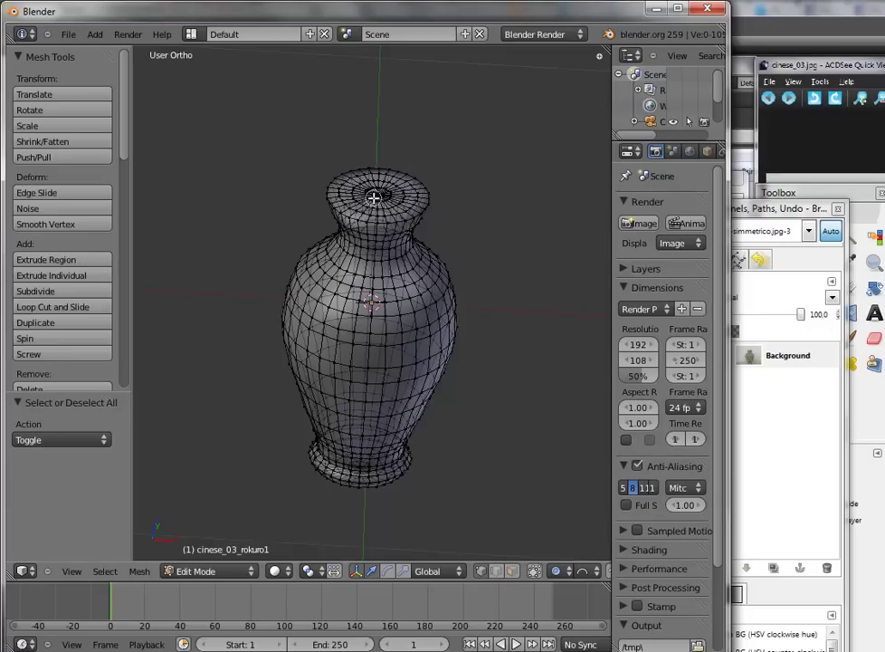
{"action": "right_click", "coordinate": [378, 194]}
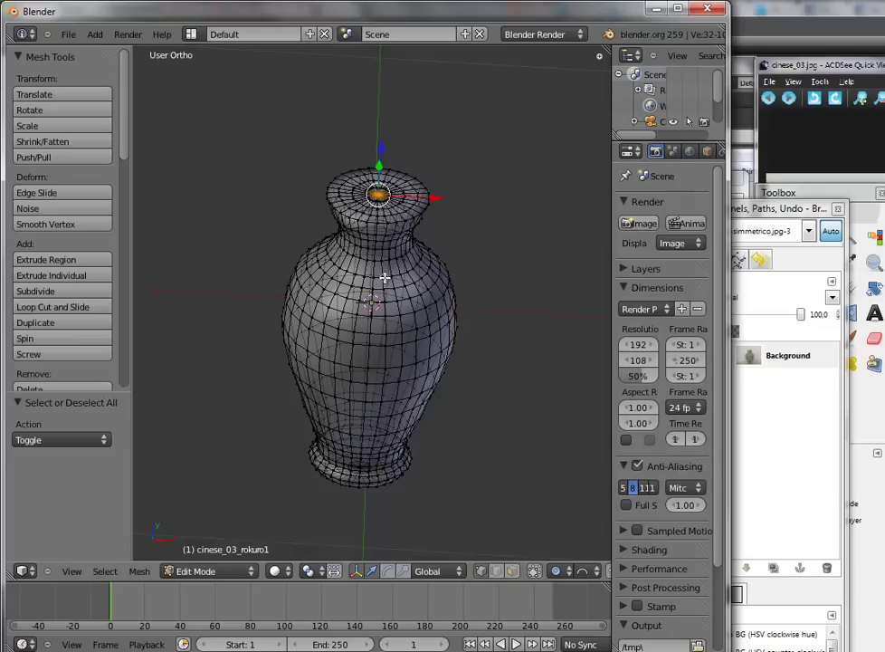
Turn on Proportional Editing with a Sphere falloff.
{"action": "middle_click_drag", "start_coordinate": [389, 237], "coordinate": [387, 266]}
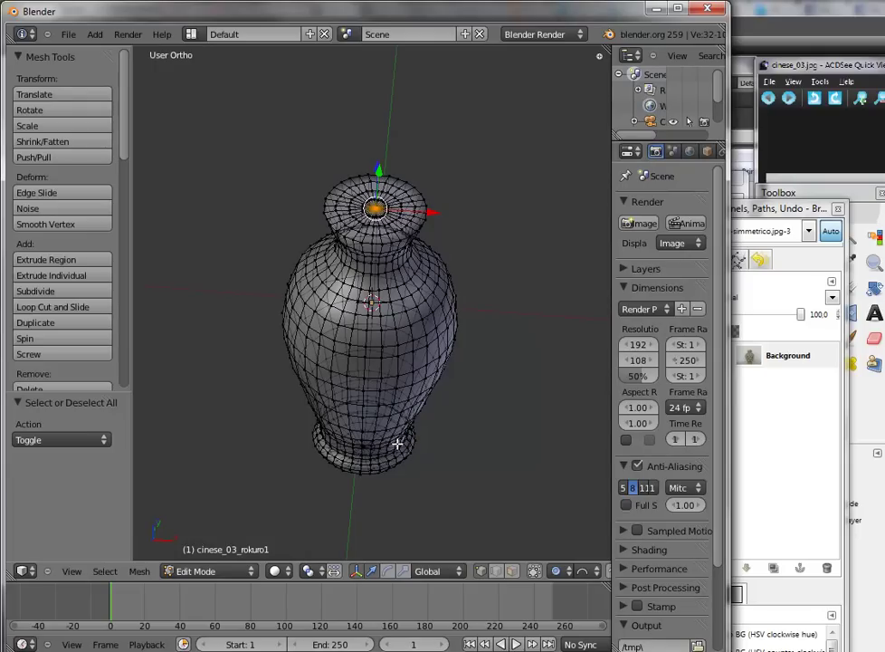
{"action": "left_click", "coordinate": [558, 571]}
{"action": "left_click", "coordinate": [562, 541]}
{"action": "left_click", "coordinate": [597, 573]}
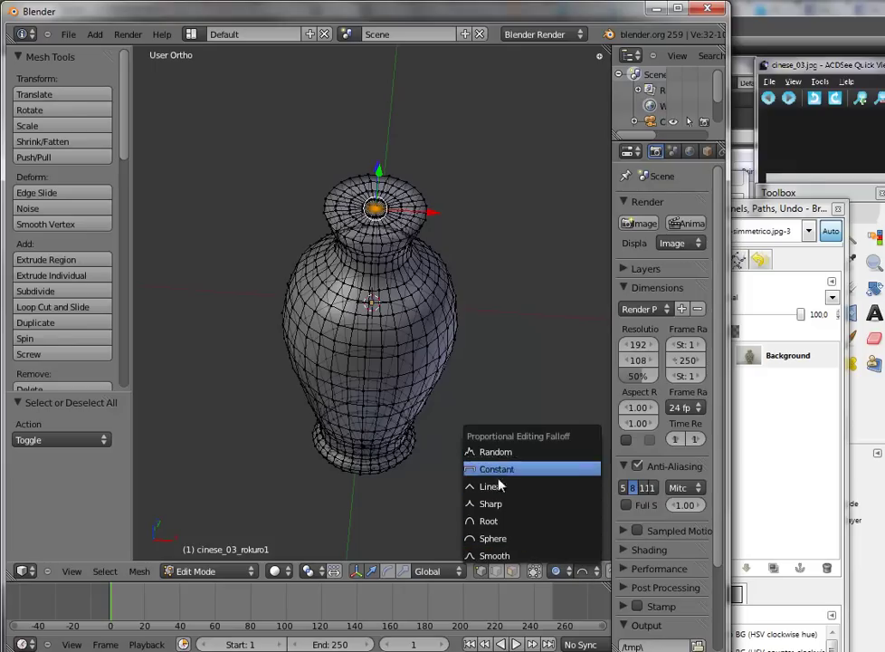
{"action": "left_click", "coordinate": [498, 537]}
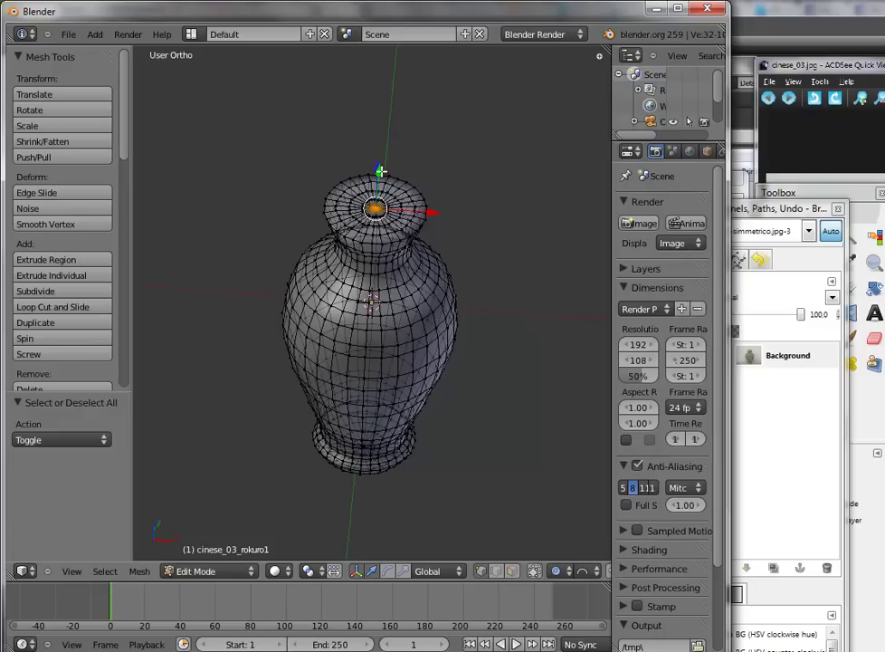
Move the top centre vertex 0.317 down along Z, with the falloff radius shrunk to 0.08.
{"action": "middle_click_drag", "start_coordinate": [383, 174], "coordinate": [445, 141]}
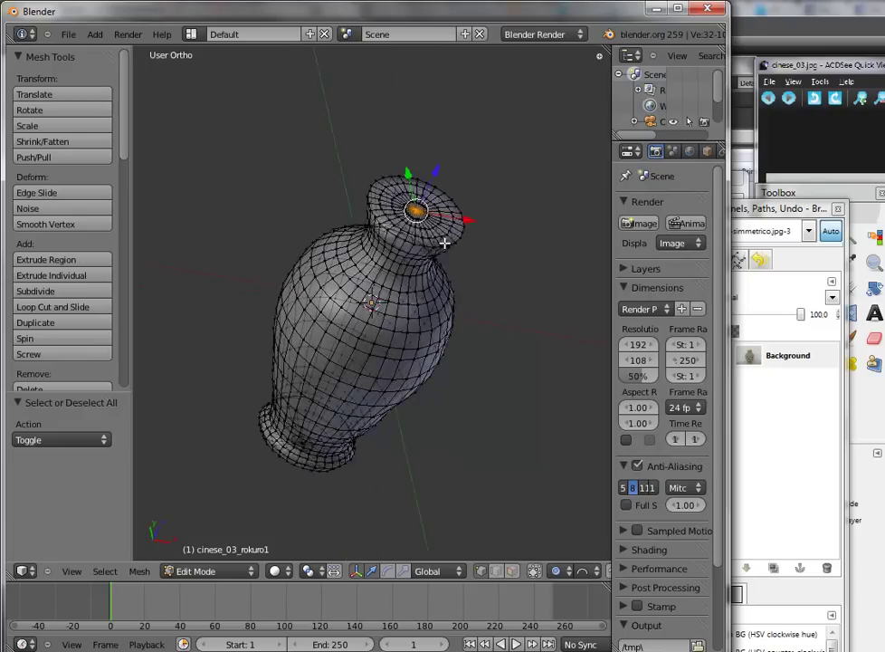
{"action": "left_click_drag", "start_coordinate": [433, 142], "coordinate": [429, 153]}
{"action": "scroll", "coordinate": [429, 153], "scroll_direction": "up", "scroll_amount": 1}
{"action": "scroll", "coordinate": [429, 154], "scroll_direction": "up", "scroll_amount": 3}
{"action": "scroll", "coordinate": [429, 154], "scroll_direction": "up", "scroll_amount": 1}
{"action": "scroll", "coordinate": [430, 155], "scroll_direction": "up", "scroll_amount": 4}
{"action": "scroll", "coordinate": [430, 156], "scroll_direction": "up", "scroll_amount": 2}
{"action": "scroll", "coordinate": [430, 155], "scroll_direction": "up", "scroll_amount": 2}
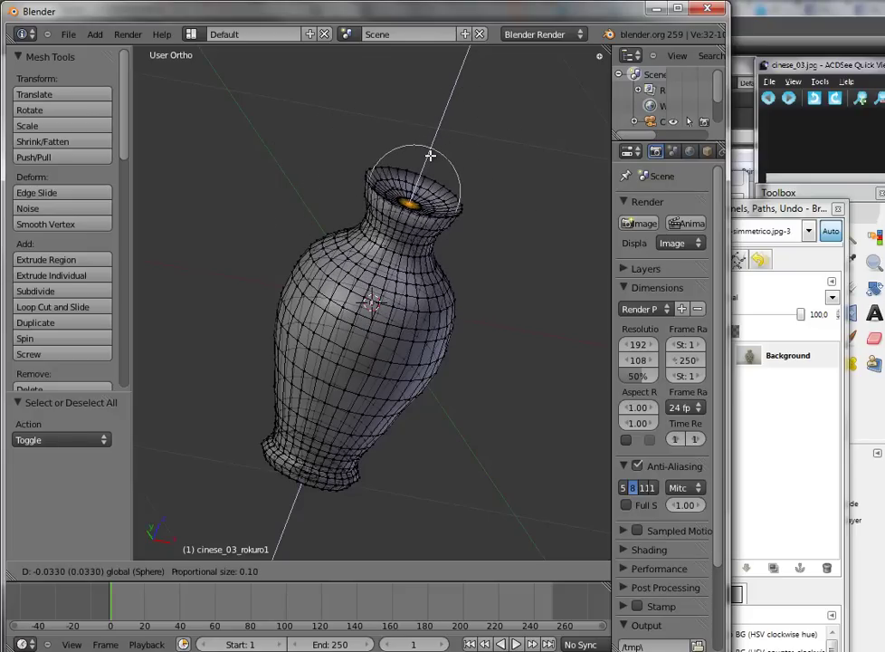
{"action": "scroll", "coordinate": [430, 156], "scroll_direction": "up", "scroll_amount": 2}
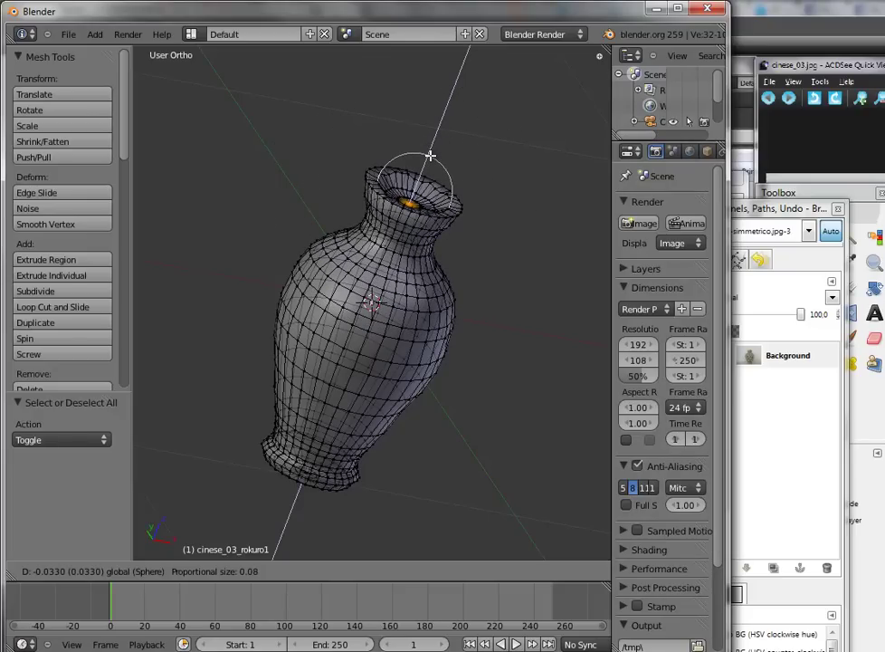
{"action": "scroll", "coordinate": [430, 155], "scroll_direction": "up", "scroll_amount": 1}
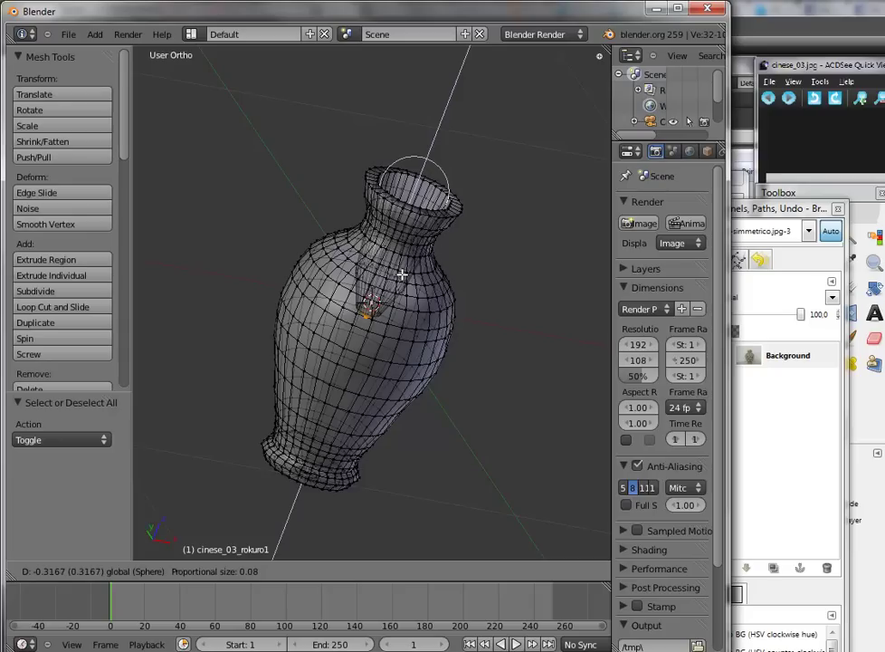
{"action": "left_click", "coordinate": [401, 274]}
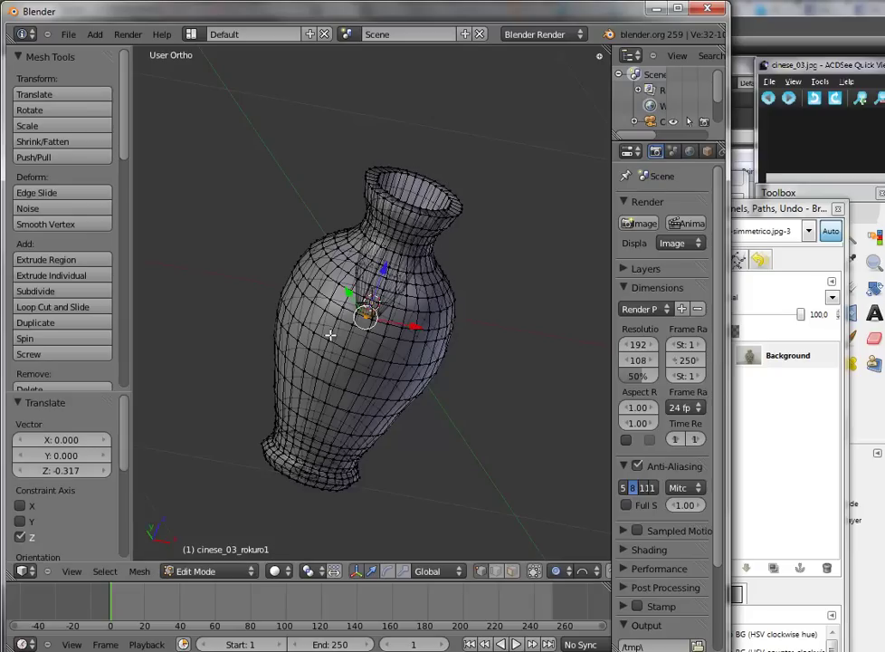
Limit selection to visible and enlarge the edge loop around the vase's inner hole.
{"action": "mouse_move", "coordinate": [362, 321]}
{"action": "middle_mouse_down"}
{"action": "mouse_move", "coordinate": [369, 423]}
{"action": "mouse_move", "coordinate": [348, 420]}
{"action": "middle_mouse_up"}
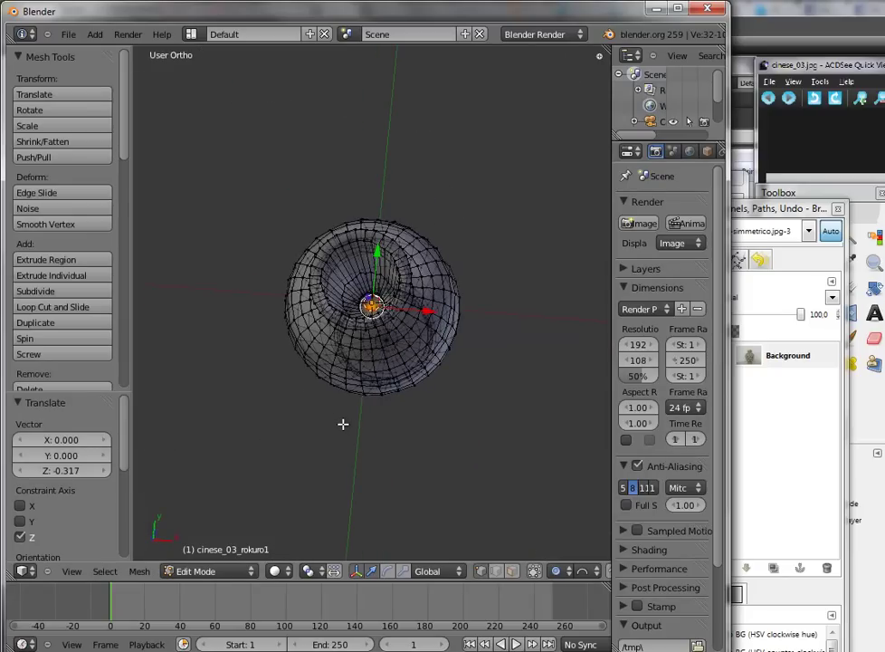
{"action": "scroll", "coordinate": [340, 413], "scroll_direction": "up", "scroll_amount": 5}
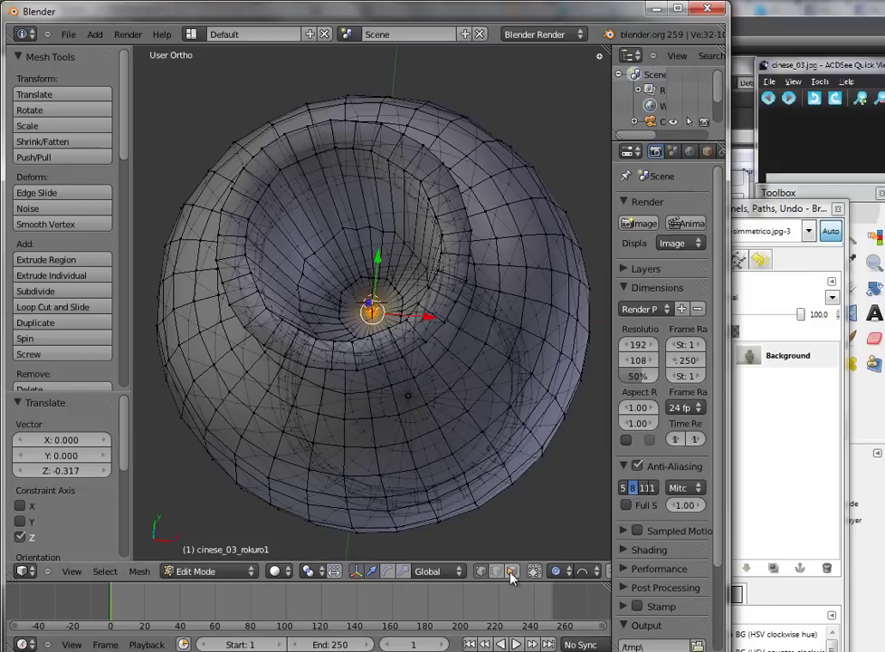
{"action": "left_click", "coordinate": [533, 572]}
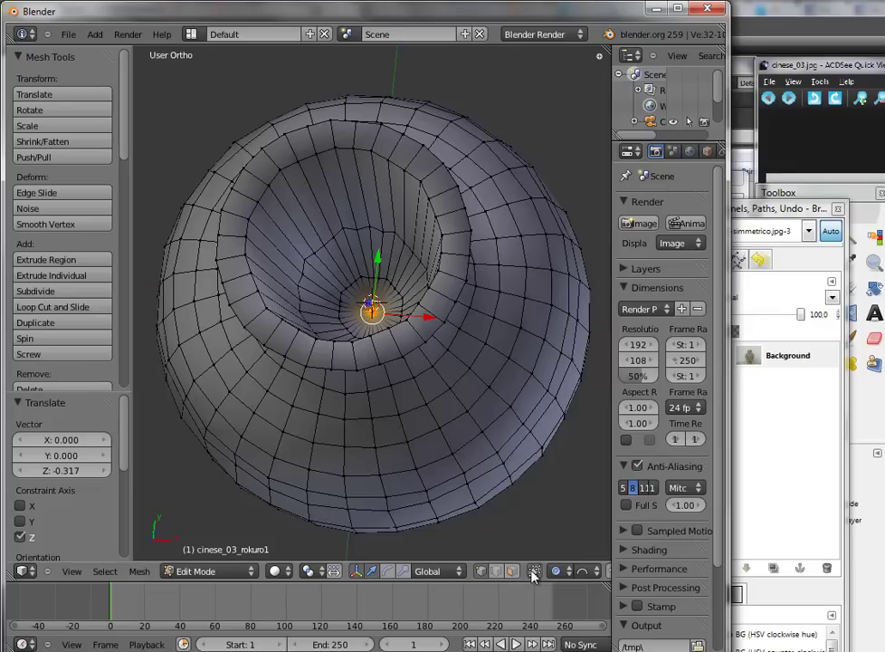
{"action": "right_click", "coordinate": [319, 247], "text": "alt"}
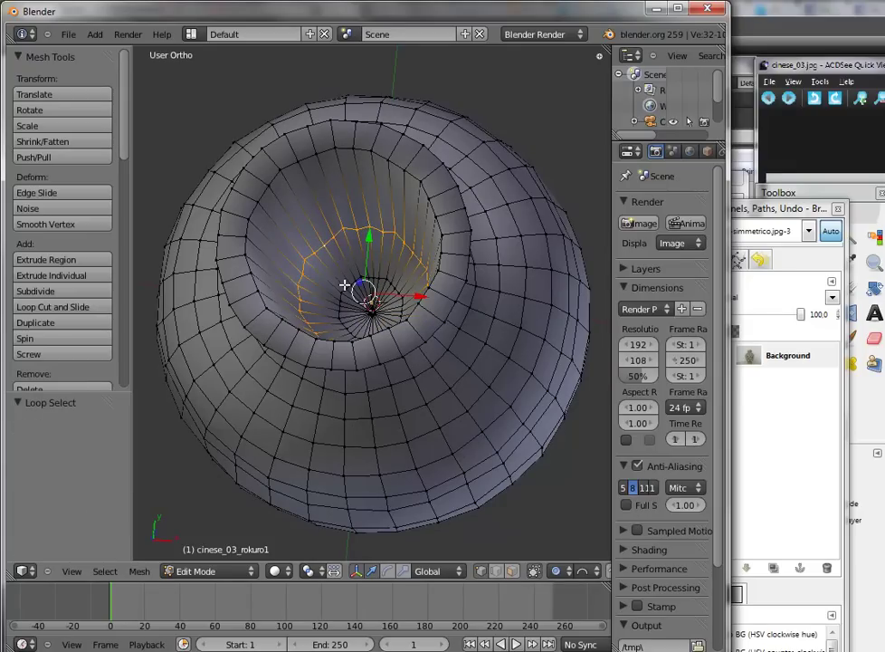
{"action": "key", "text": "s"}
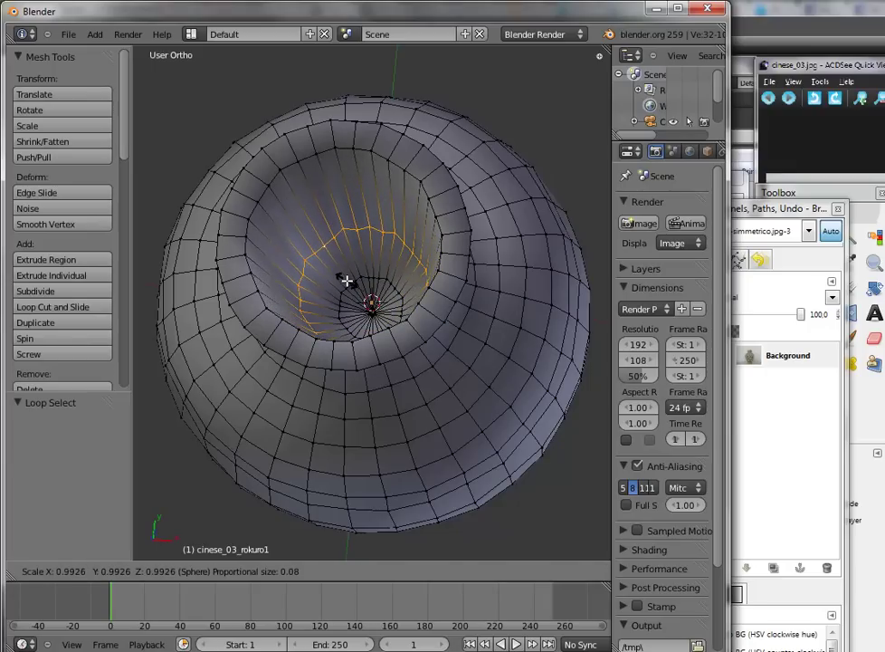
{"action": "left_click", "coordinate": [346, 281]}
{"action": "mouse_move", "coordinate": [356, 290]}
{"action": "middle_mouse_down"}
{"action": "mouse_move", "coordinate": [371, 324]}
{"action": "mouse_move", "coordinate": [371, 296]}
{"action": "middle_mouse_up"}
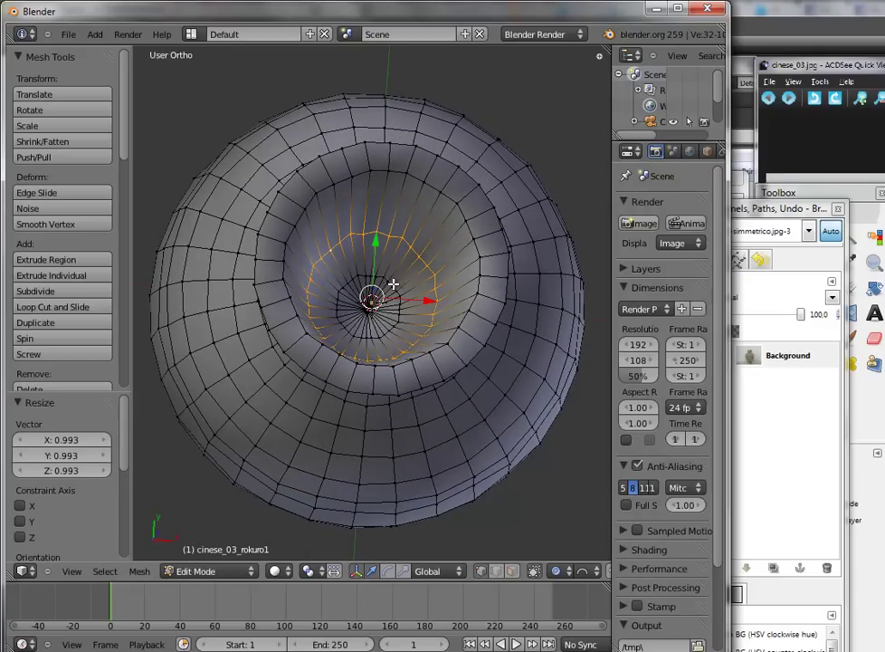
Scale the small centre ring by 2.648, then return to Object Mode.
{"action": "right_click", "coordinate": [395, 287], "text": "alt"}
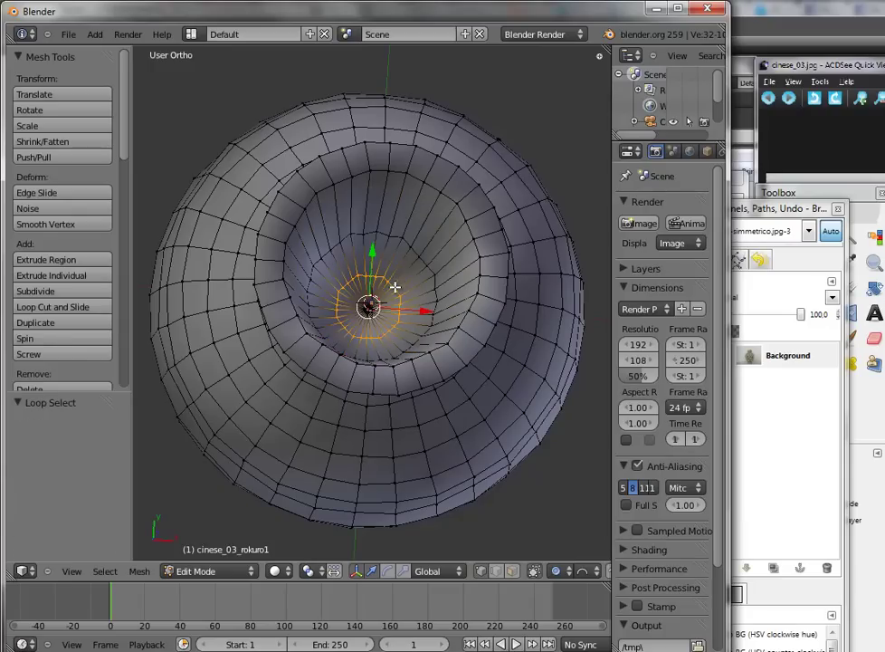
{"action": "key", "text": "s"}
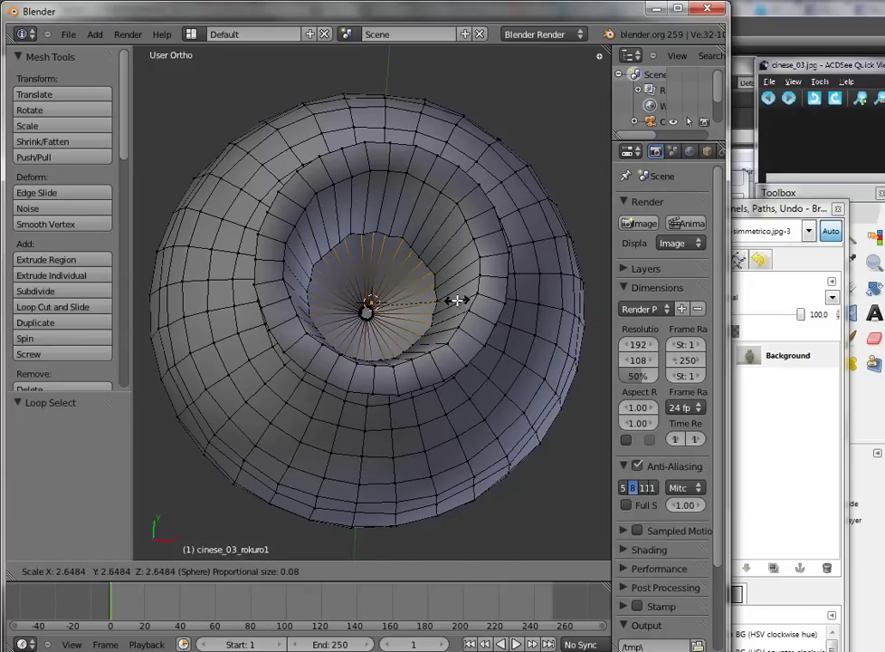
{"action": "left_click", "coordinate": [457, 301]}
{"action": "mouse_move", "coordinate": [431, 357]}
{"action": "middle_mouse_down"}
{"action": "mouse_move", "coordinate": [431, 288]}
{"action": "mouse_move", "coordinate": [439, 303]}
{"action": "mouse_move", "coordinate": [431, 375]}
{"action": "mouse_move", "coordinate": [401, 363]}
{"action": "mouse_move", "coordinate": [424, 311]}
{"action": "mouse_move", "coordinate": [439, 300]}
{"action": "mouse_move", "coordinate": [462, 231]}
{"action": "mouse_move", "coordinate": [451, 236]}
{"action": "mouse_move", "coordinate": [421, 303]}
{"action": "mouse_move", "coordinate": [430, 337]}
{"action": "mouse_move", "coordinate": [448, 268]}
{"action": "mouse_move", "coordinate": [404, 227]}
{"action": "mouse_move", "coordinate": [401, 253]}
{"action": "mouse_move", "coordinate": [386, 211]}
{"action": "middle_mouse_up"}
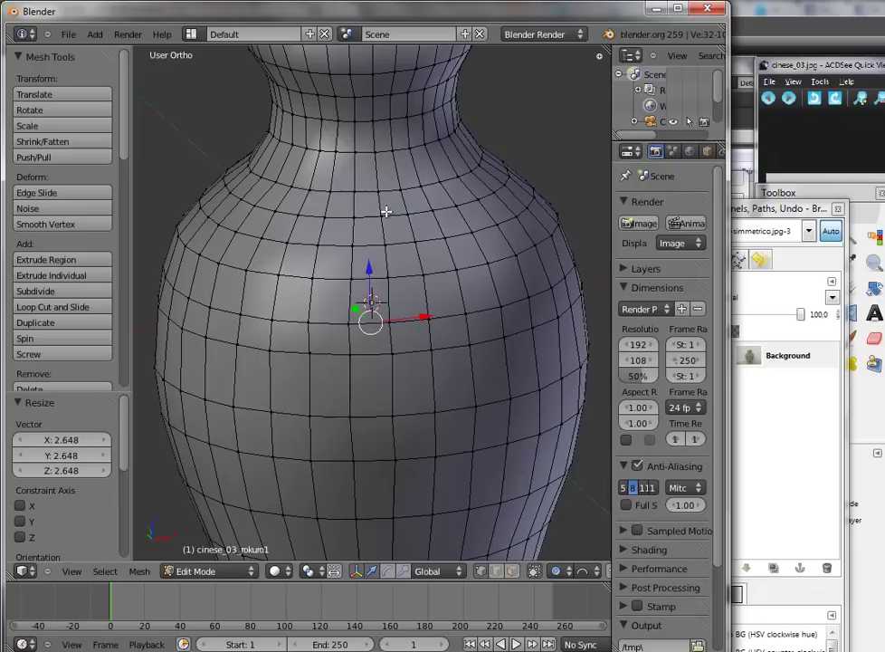
{"action": "scroll", "coordinate": [386, 211], "scroll_direction": "down", "scroll_amount": 2}
{"action": "scroll", "coordinate": [371, 223], "scroll_direction": "down", "scroll_amount": 2}
{"action": "scroll", "coordinate": [360, 253], "scroll_direction": "down", "scroll_amount": 1}
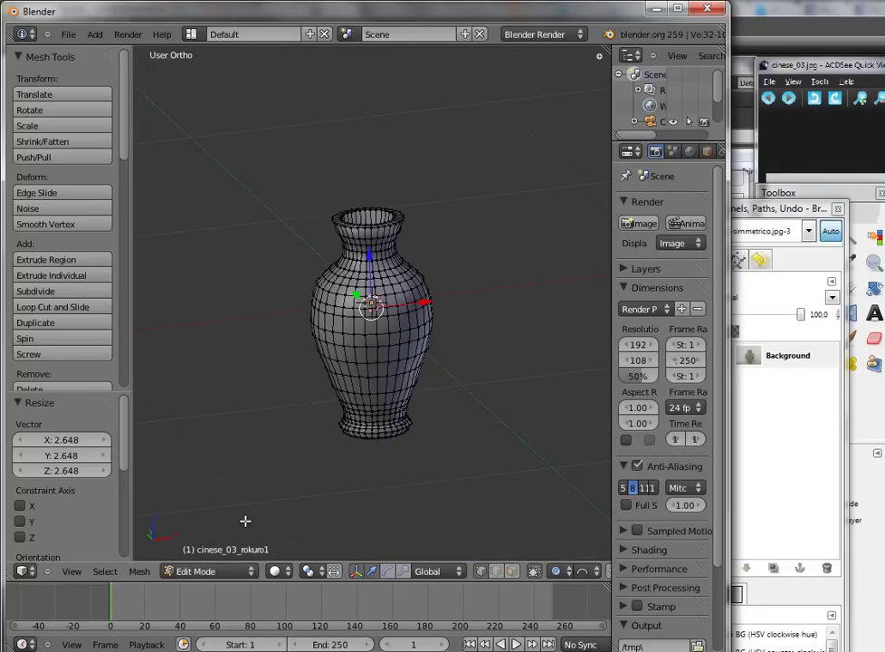
{"action": "key", "text": "Tab"}
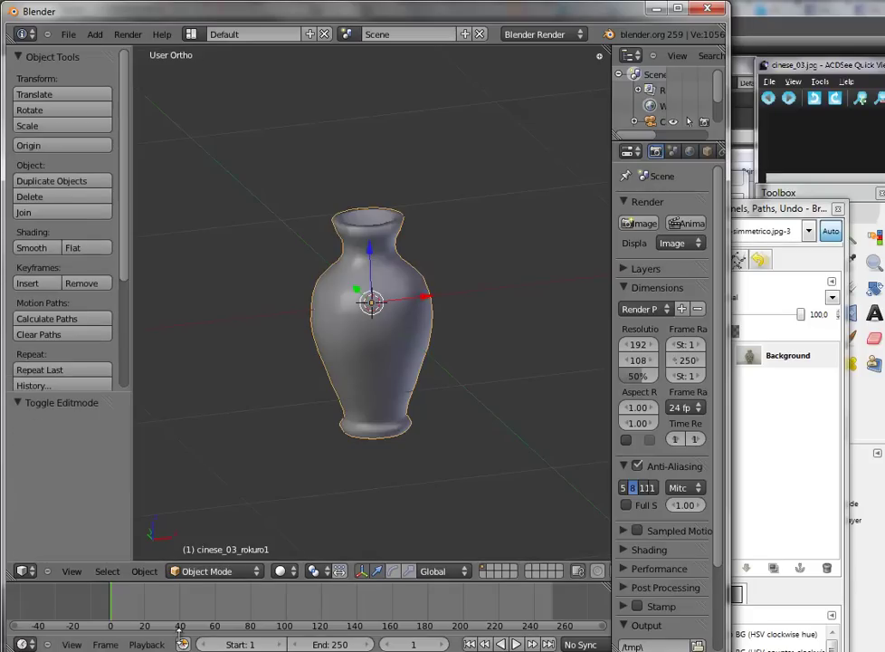
Set the vase's origin to the centre of its geometry from the Object menu.
{"action": "left_click", "coordinate": [144, 571]}
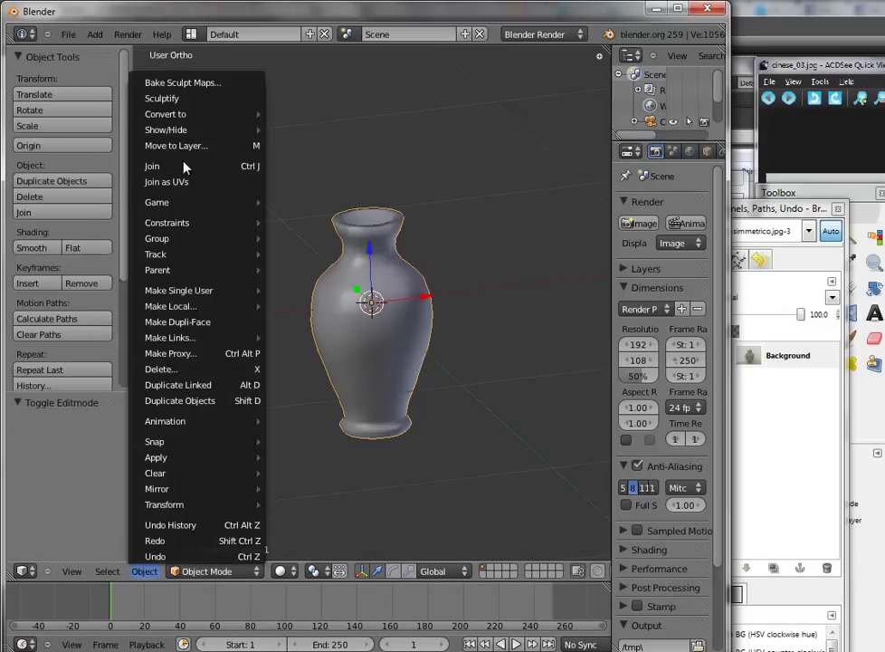
{"action": "left_click", "coordinate": [179, 86]}
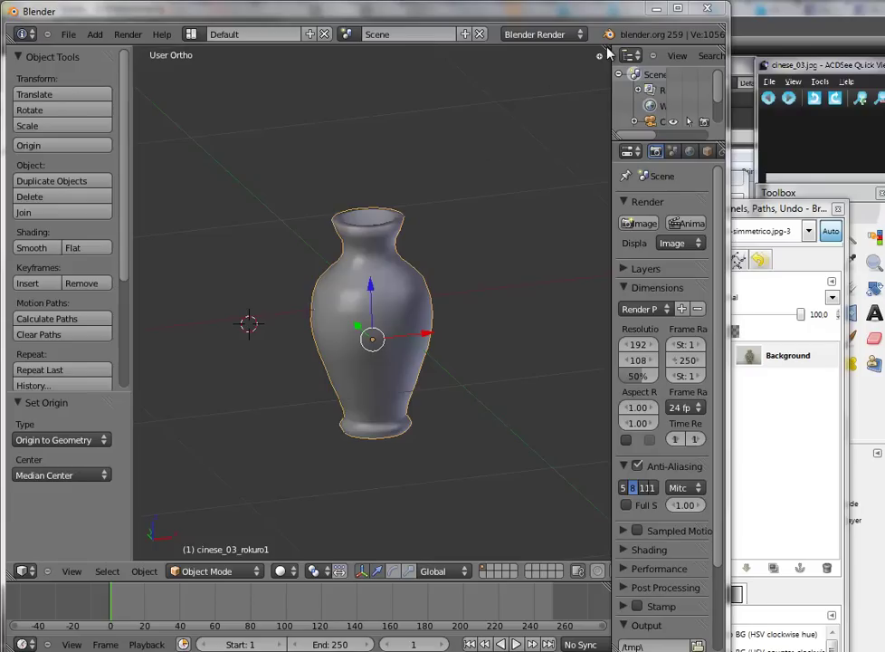
Split the viewport and show the cinese_03_rokuro1 image in a UV/Image Editor pane.
{"action": "left_click_drag", "start_coordinate": [608, 55], "coordinate": [396, 72]}
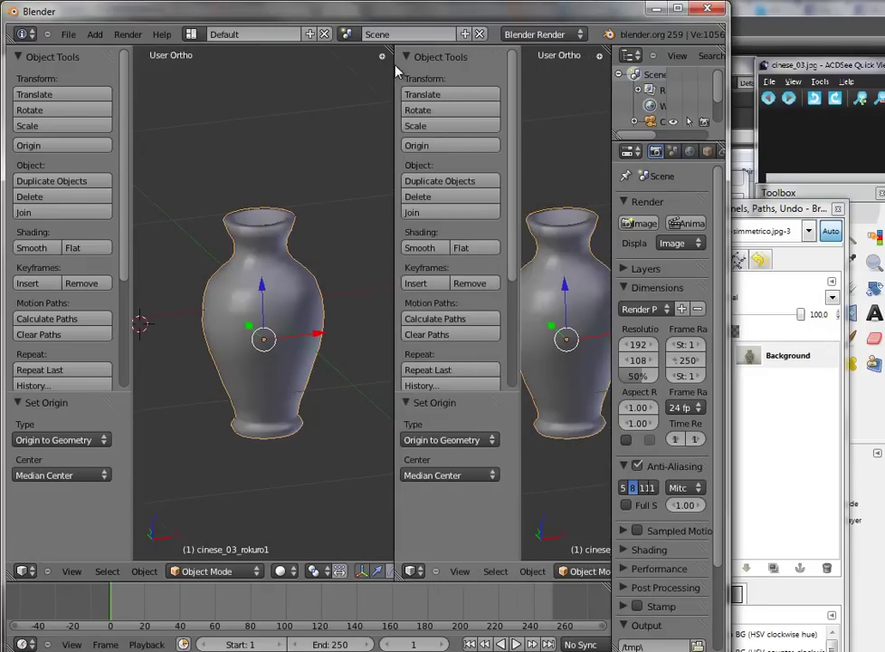
{"action": "left_click", "coordinate": [424, 570]}
{"action": "left_click", "coordinate": [422, 471]}
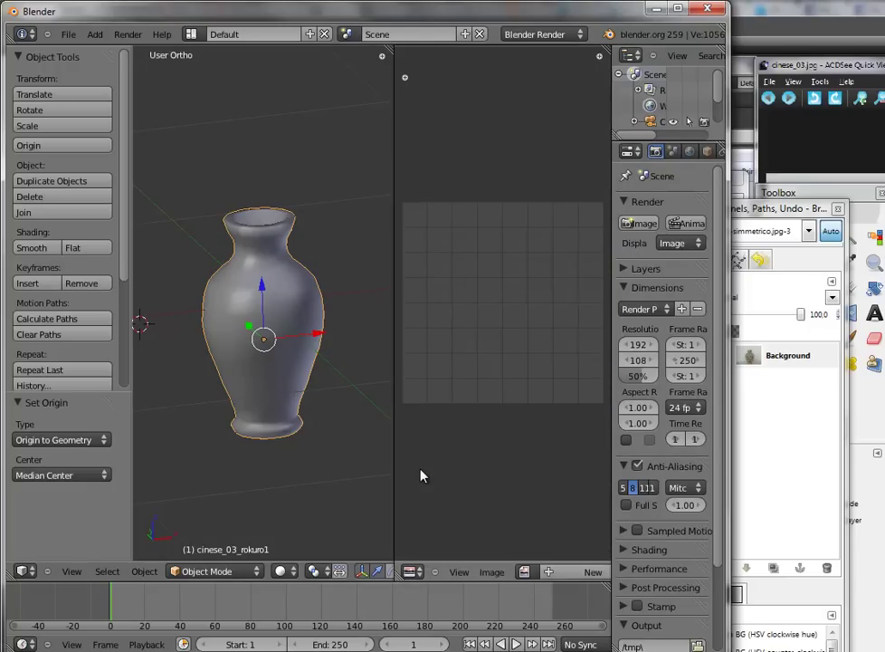
{"action": "left_click", "coordinate": [525, 572]}
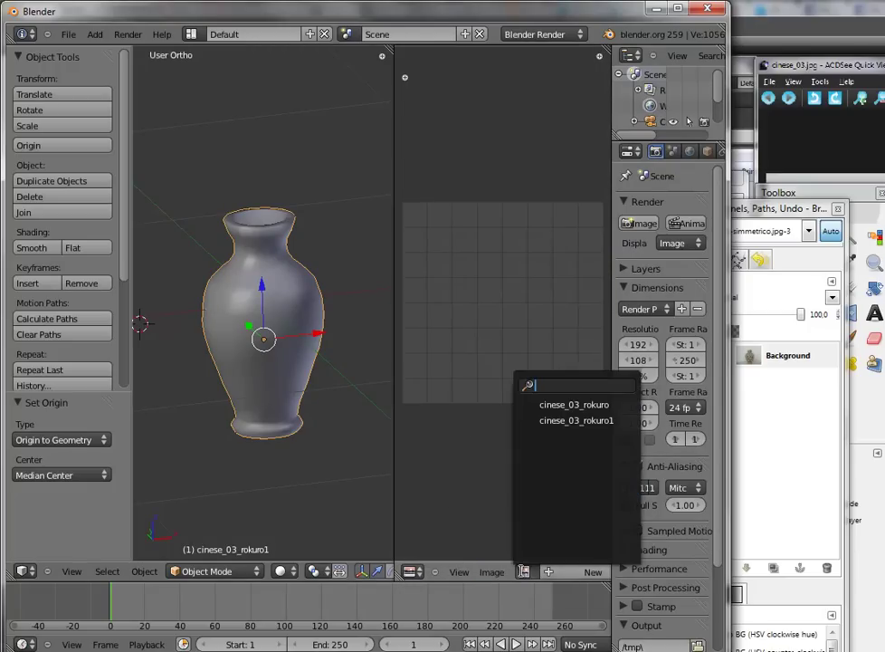
{"action": "left_click", "coordinate": [558, 421]}
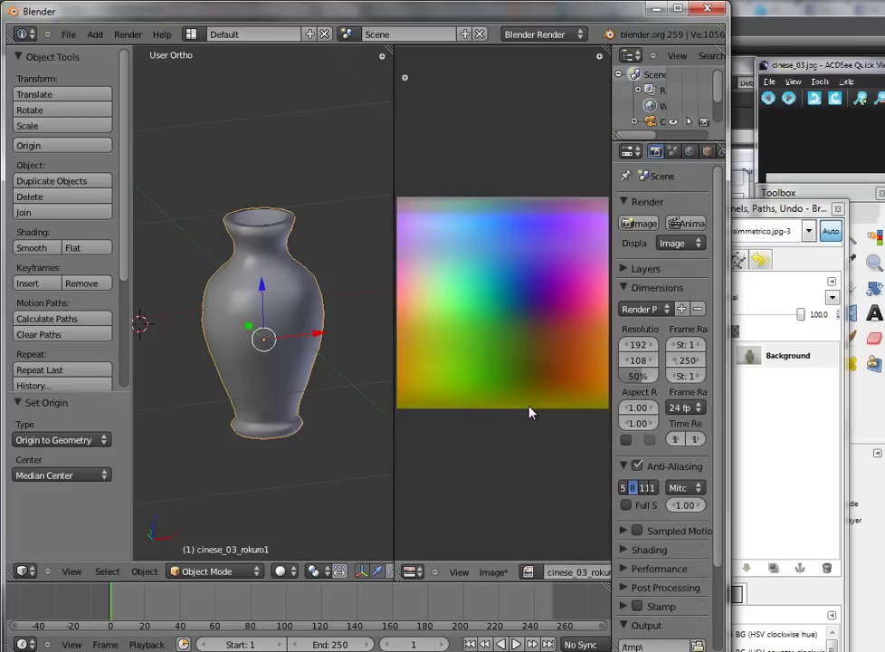
{"action": "scroll", "coordinate": [529, 413], "scroll_direction": "down", "scroll_amount": 1}
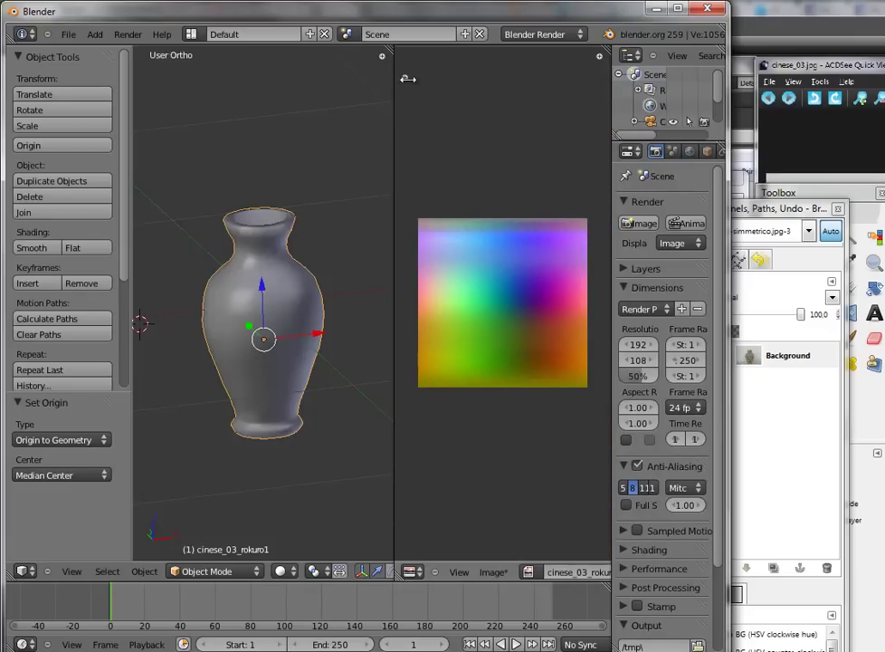
Resize the cinese_03_rokuro1 image to 64 × 64 pixels.
{"action": "key", "text": "n"}
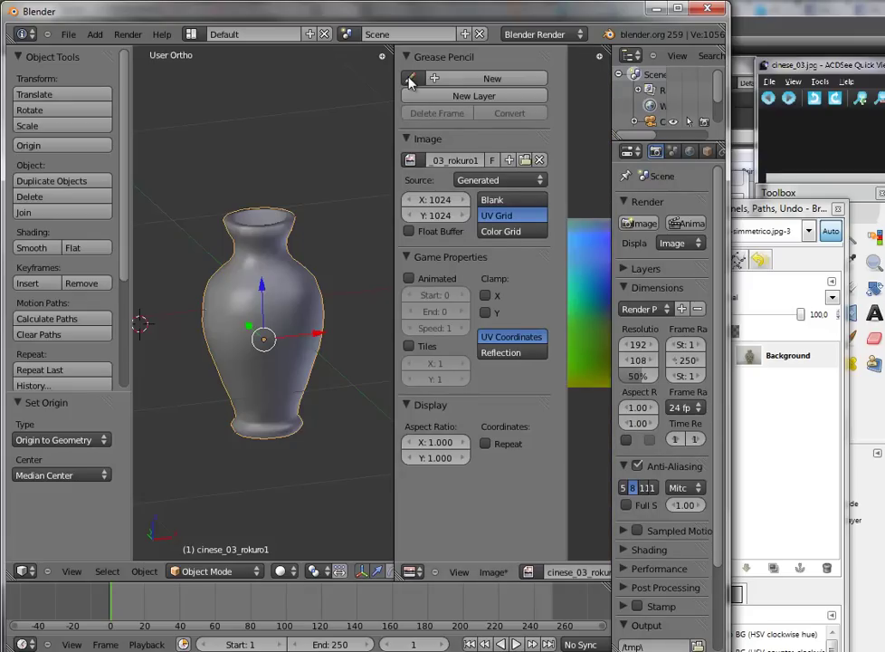
{"action": "left_click", "coordinate": [446, 200]}
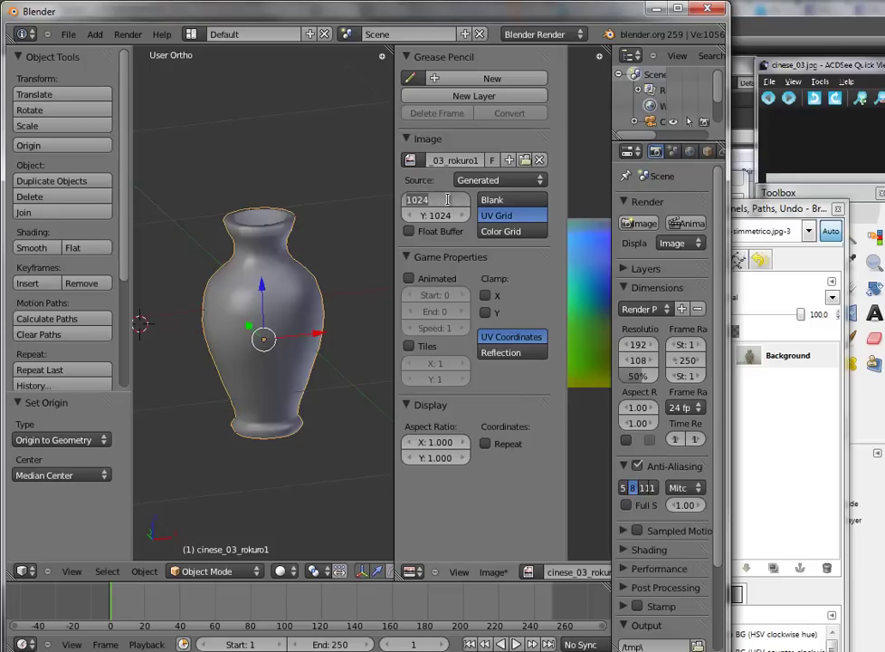
{"action": "type", "text": "64"}
{"action": "left_click", "coordinate": [447, 211]}
{"action": "type", "text": "64"}
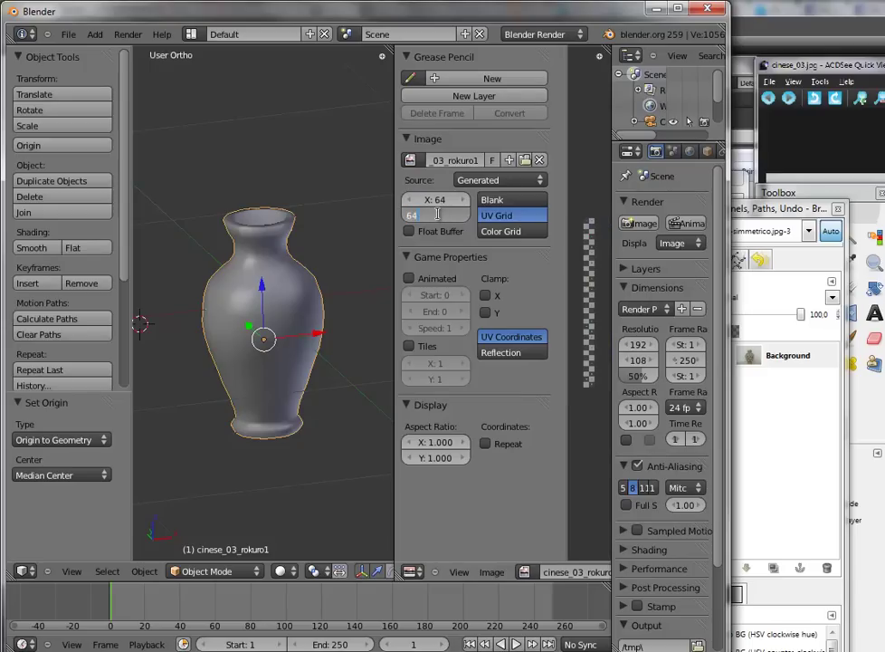
{"action": "key", "text": "Return"}
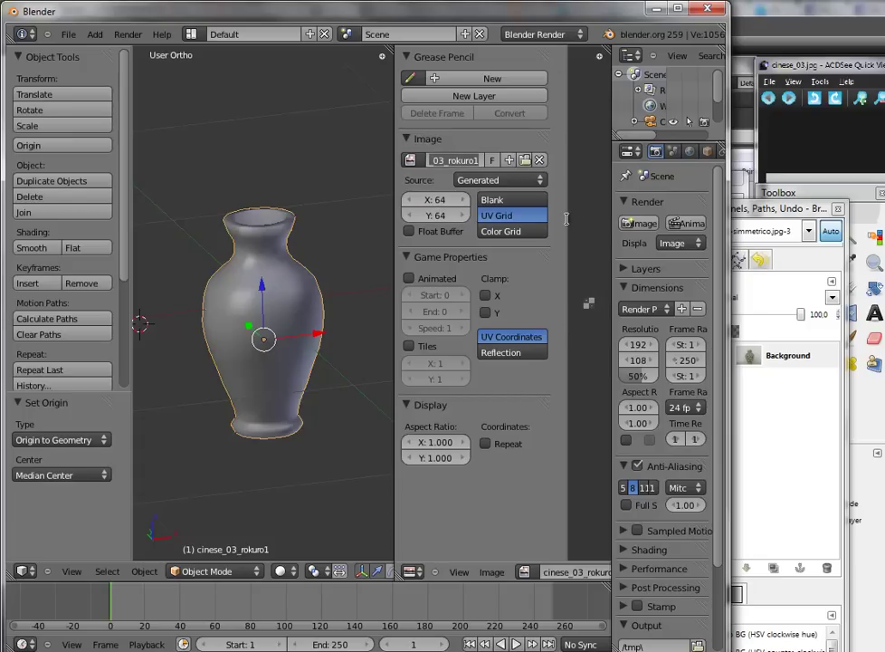
{"action": "key", "text": "Tab"}
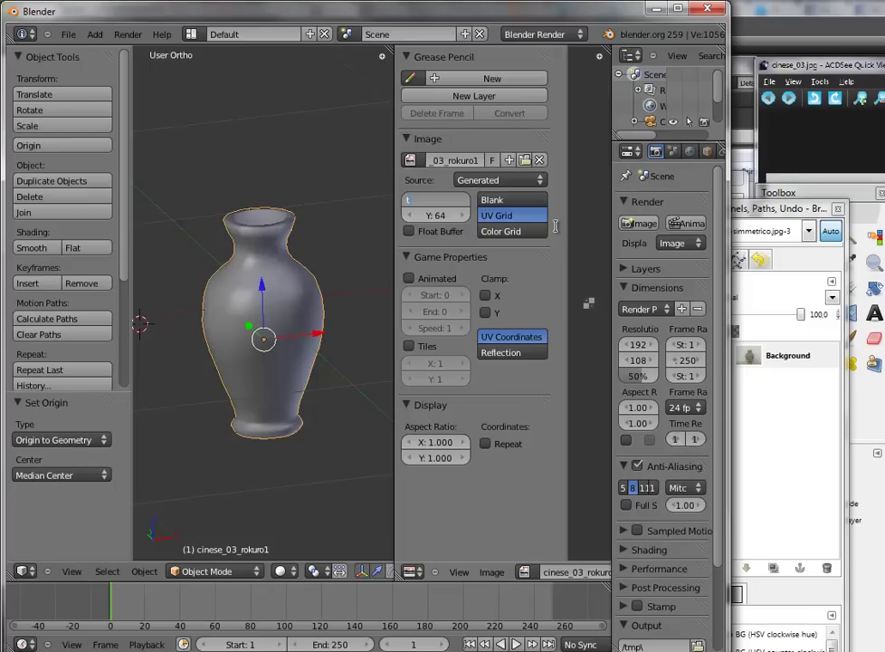
{"action": "type", "text": "64"}
{"action": "key", "text": "Return"}
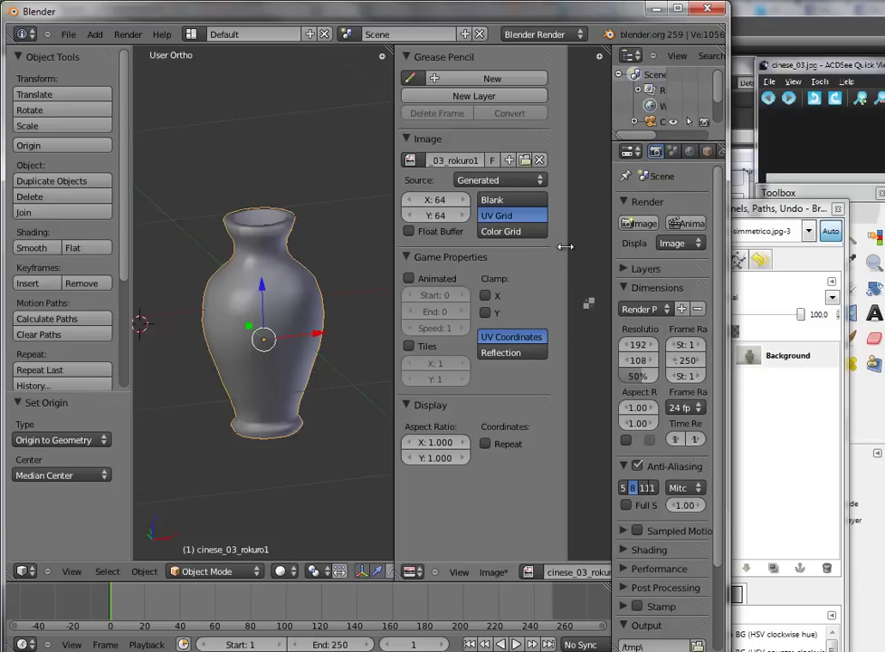
Collapse the Scopes panel in the image editor.
{"action": "key", "text": "t"}
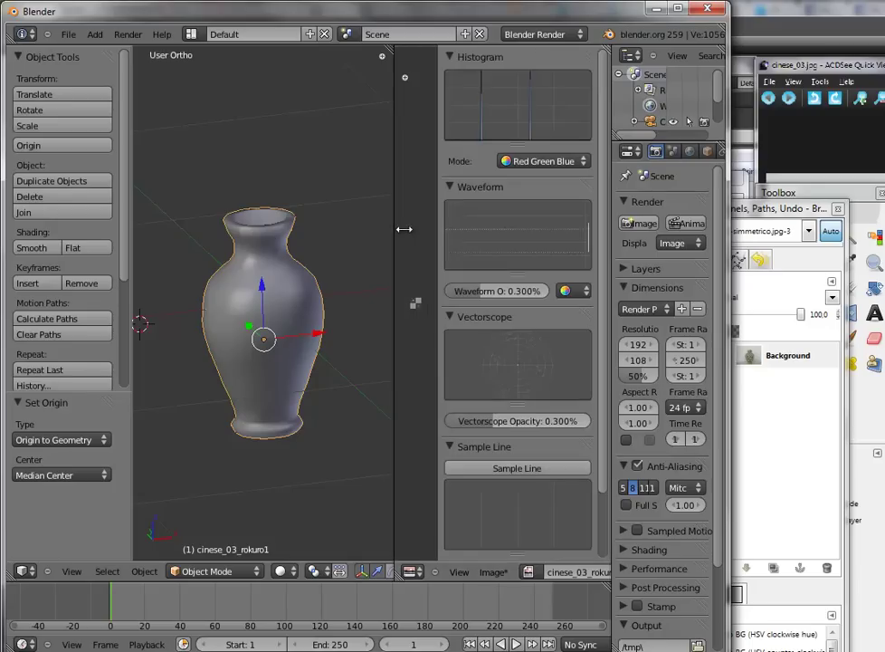
{"action": "mouse_move", "coordinate": [422, 233]}
{"action": "left_mouse_down"}
{"action": "mouse_move", "coordinate": [401, 235]}
{"action": "mouse_move", "coordinate": [592, 247]}
{"action": "left_mouse_up"}
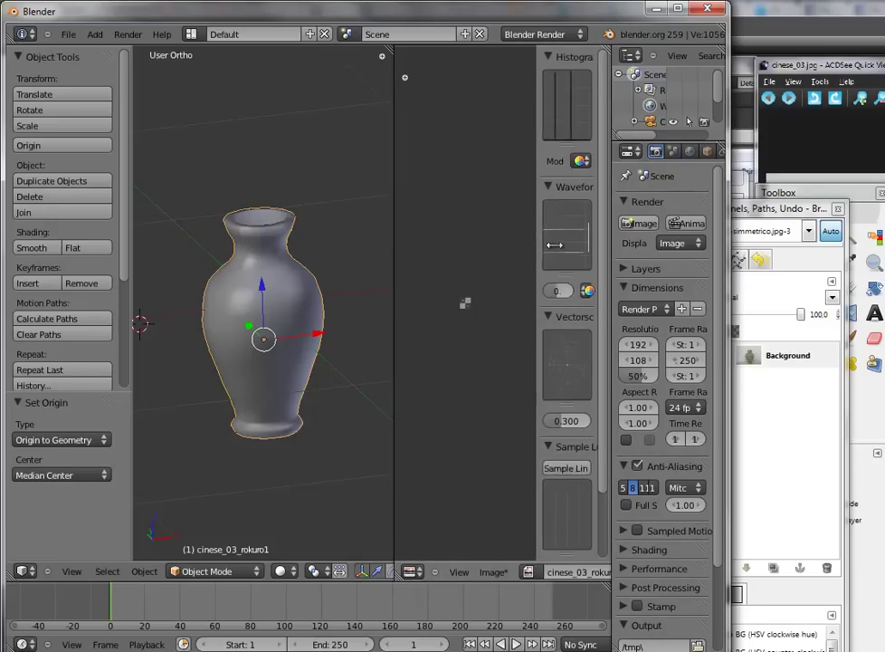
{"action": "scroll", "coordinate": [505, 324], "scroll_direction": "up", "scroll_amount": 3}
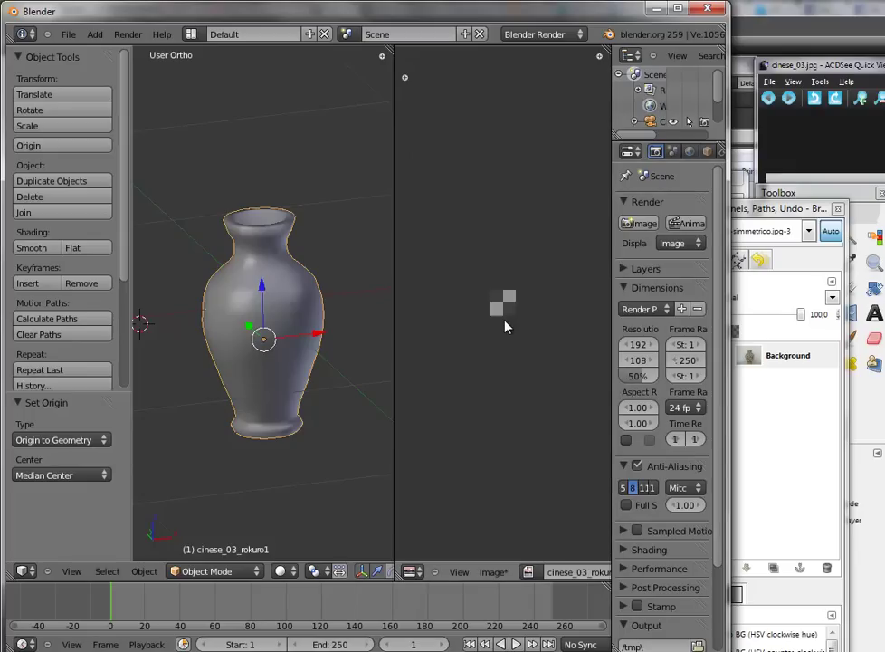
{"action": "scroll", "coordinate": [505, 326], "scroll_direction": "up", "scroll_amount": 5}
{"action": "scroll", "coordinate": [505, 327], "scroll_direction": "up", "scroll_amount": 2}
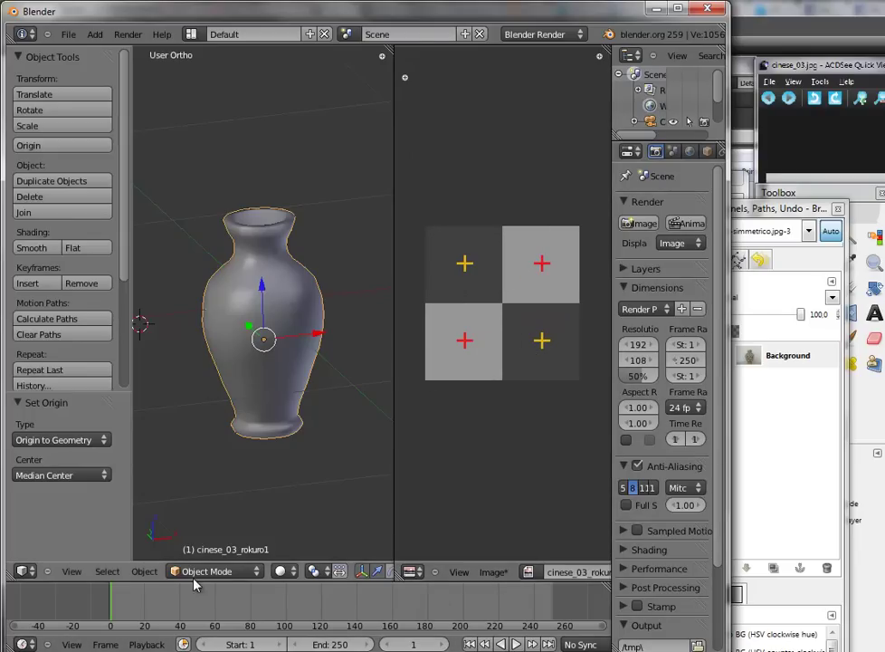
Bake the vase's sculpt map into the cinese_03_rokuro1 image with Bake Sculpt Maps.
{"action": "left_click", "coordinate": [138, 575]}
{"action": "left_click", "coordinate": [163, 80]}
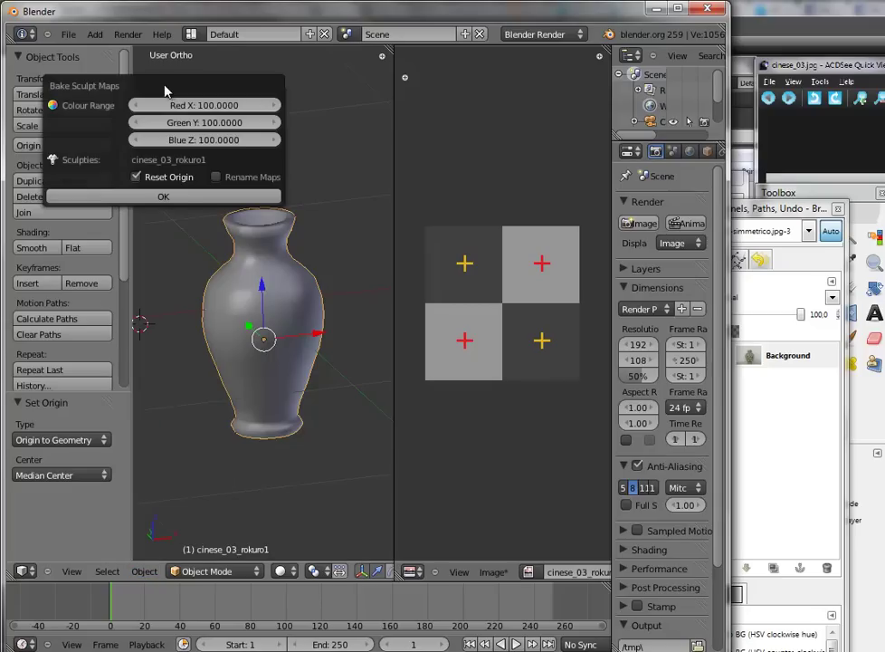
{"action": "left_click", "coordinate": [176, 197]}
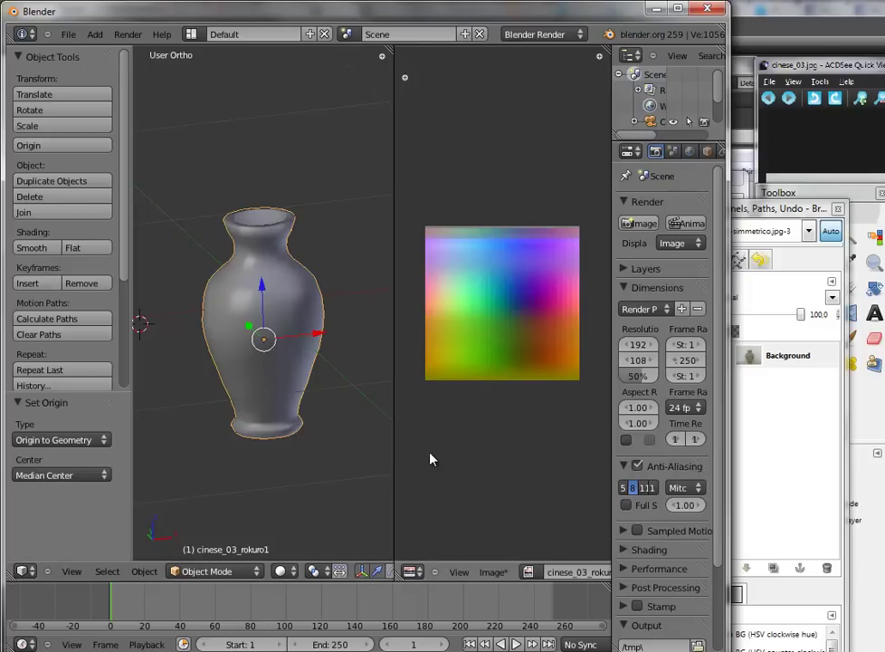
{"action": "scroll", "coordinate": [431, 460], "scroll_direction": "down", "scroll_amount": 1}
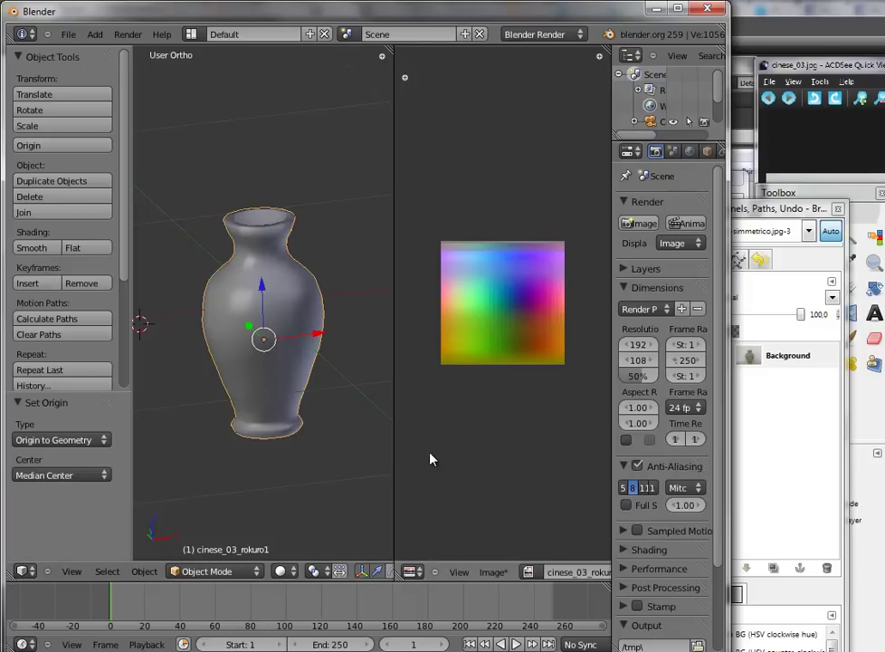
{"action": "left_click", "coordinate": [494, 573]}
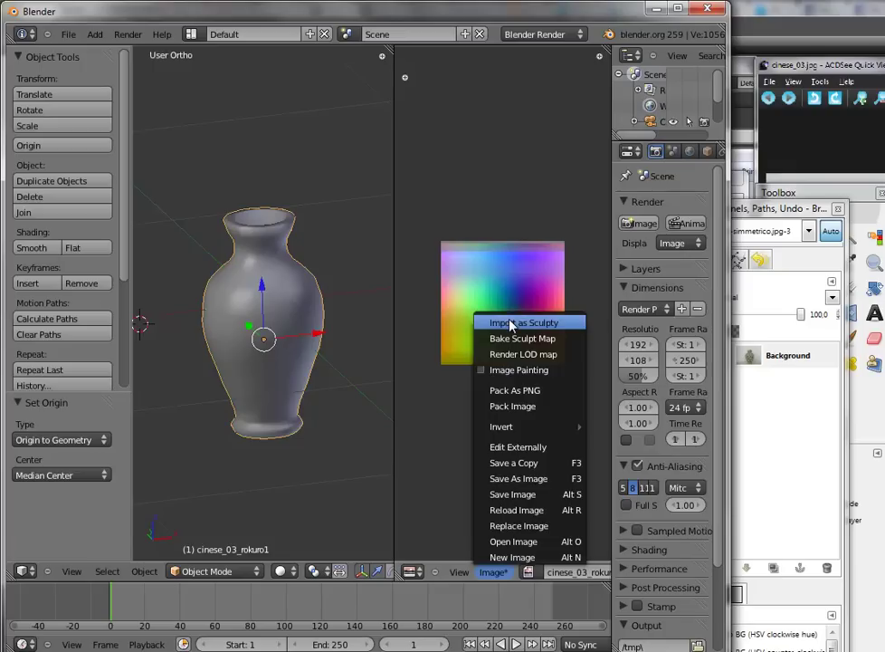
Import the baked map as a sculpty and move the new vase 1.695 along Y beside the original.
{"action": "left_click", "coordinate": [512, 324]}
{"action": "right_click", "coordinate": [214, 341]}
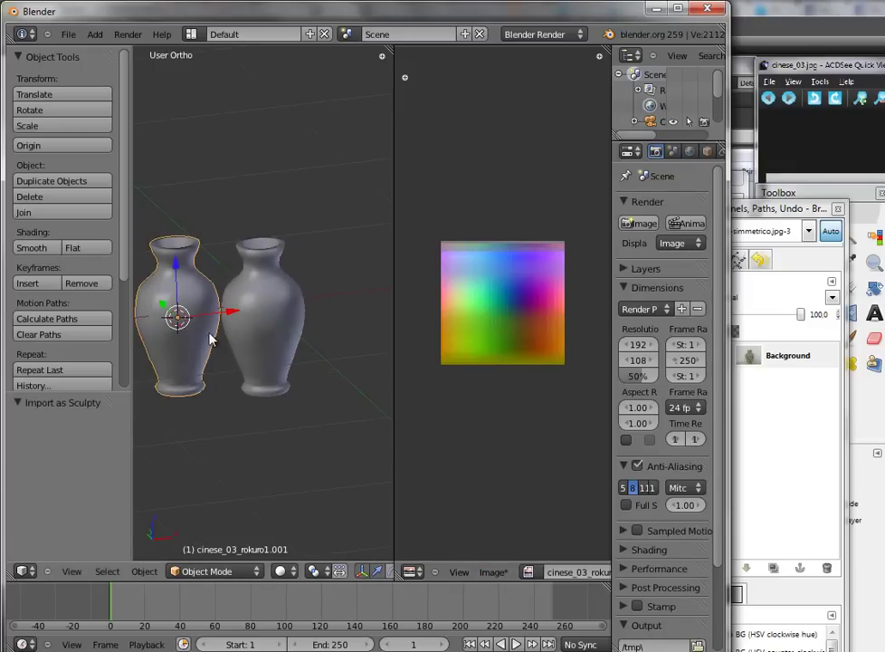
{"action": "mouse_move", "coordinate": [163, 308]}
{"action": "left_mouse_down"}
{"action": "mouse_move", "coordinate": [278, 413]}
{"action": "mouse_move", "coordinate": [172, 317]}
{"action": "left_mouse_up"}
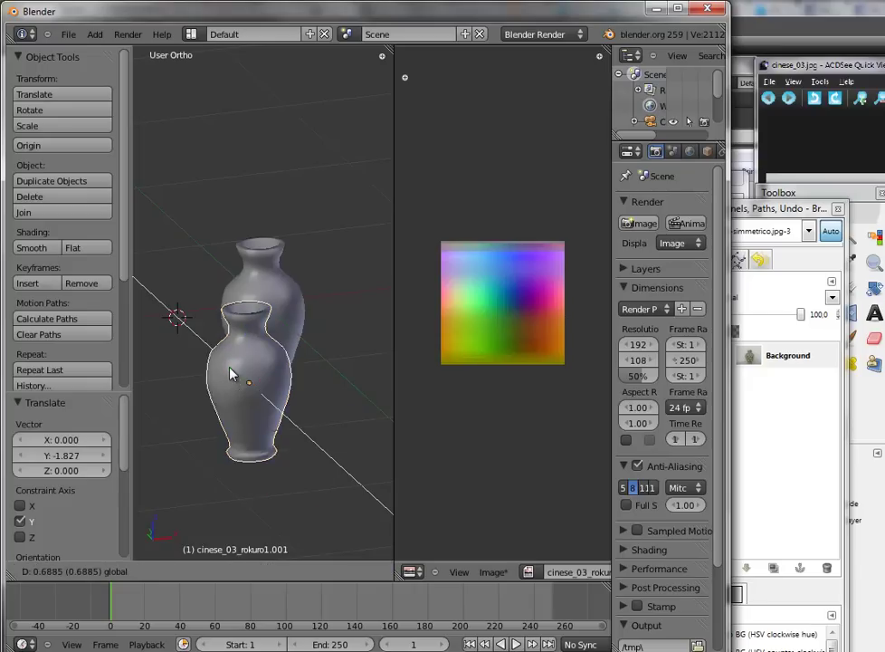
{"action": "mouse_move", "coordinate": [206, 323]}
{"action": "middle_mouse_down"}
{"action": "mouse_move", "coordinate": [193, 323]}
{"action": "mouse_move", "coordinate": [322, 352]}
{"action": "mouse_move", "coordinate": [429, 363]}
{"action": "mouse_move", "coordinate": [493, 334]}
{"action": "middle_mouse_up"}
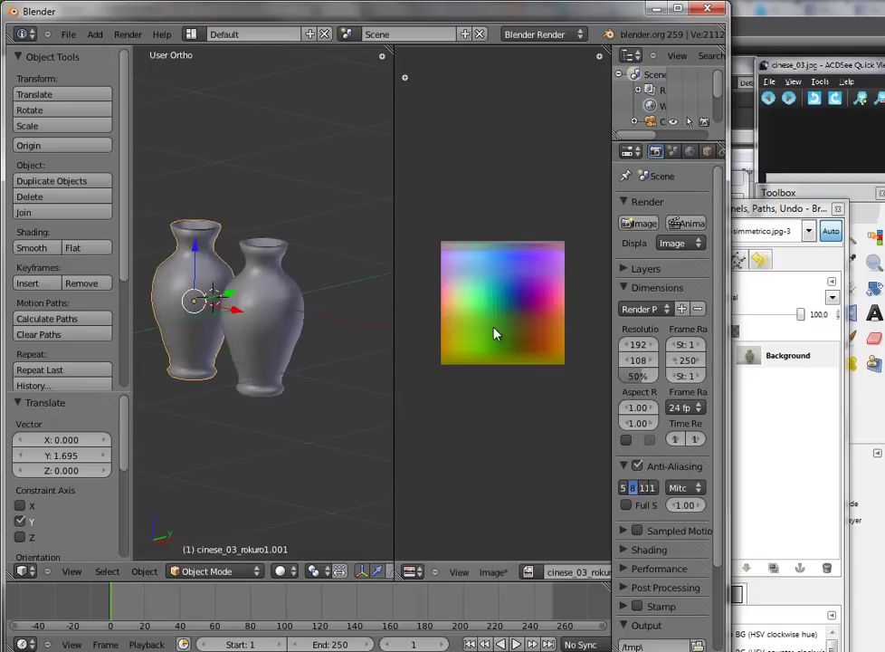
{"action": "left_click", "coordinate": [494, 572]}
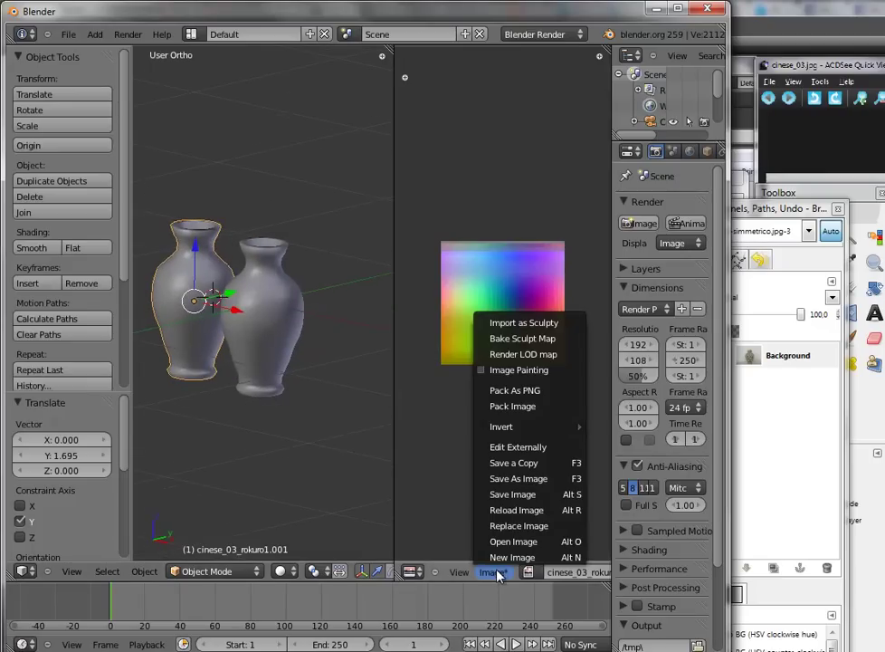
Save the baked sculpt map as PNG file cinese_03_rokuro1-blender.png in Documents.
{"action": "left_click", "coordinate": [519, 479]}
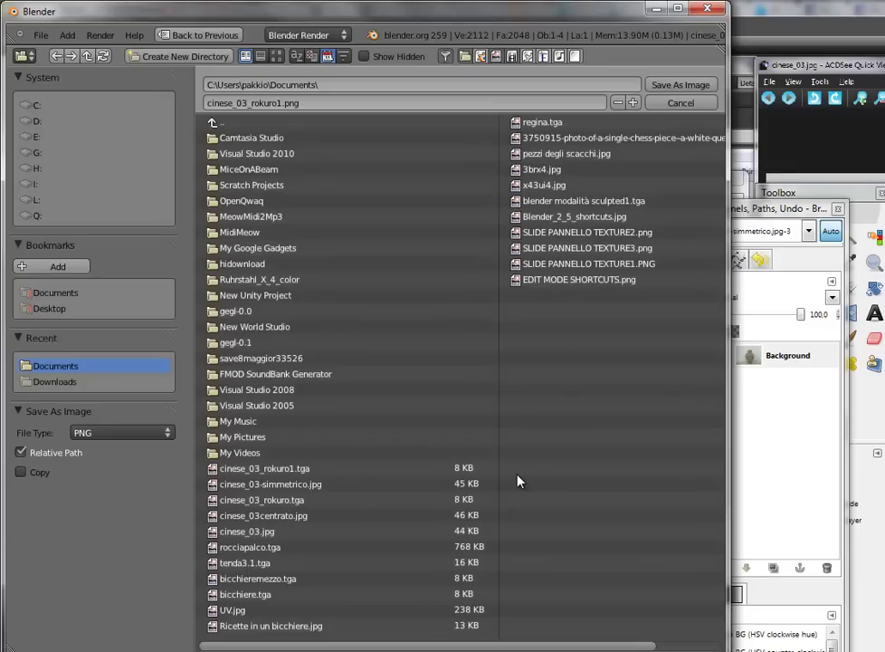
{"action": "left_click", "coordinate": [286, 102]}
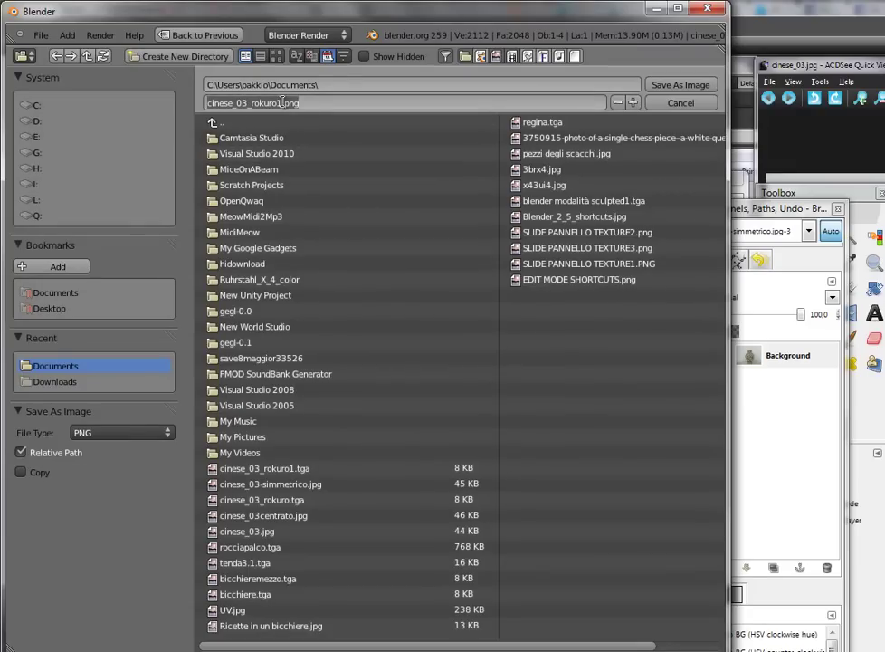
{"action": "double_click", "coordinate": [282, 102]}
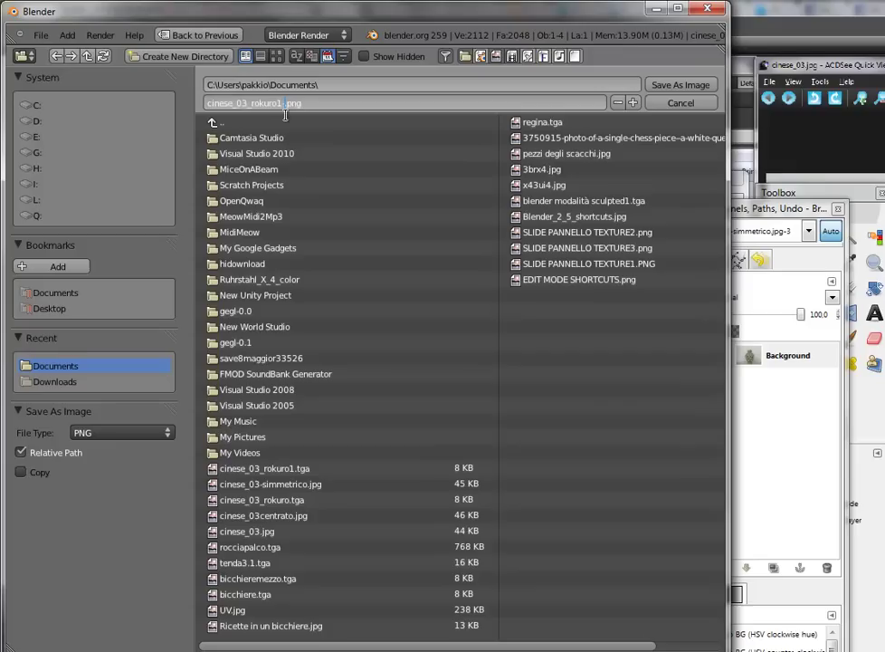
{"action": "type", "text": "-blender"}
{"action": "left_click", "coordinate": [679, 86]}
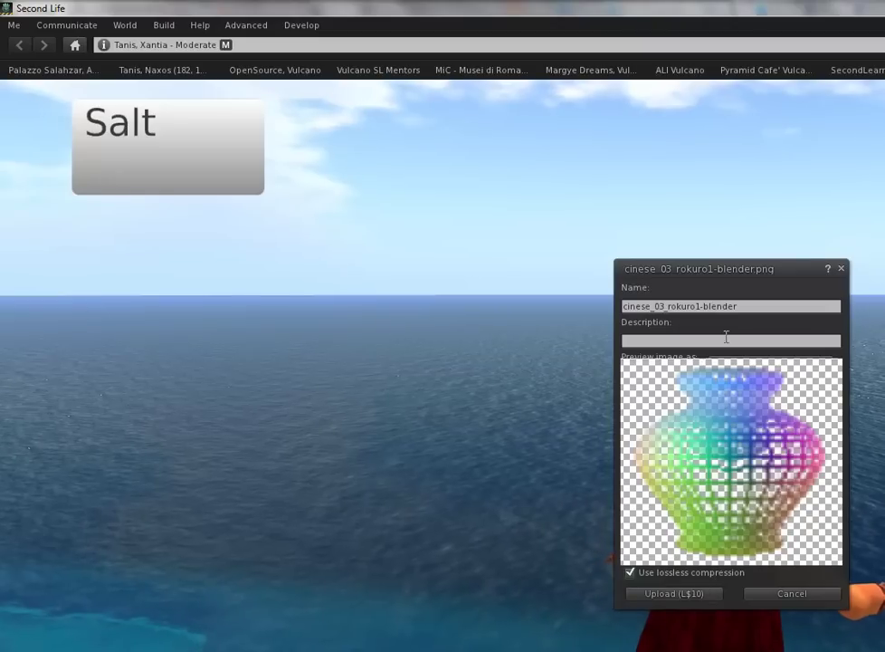
Confirm the L$10 upload of cinese_03_rokuro1-blender.png, then stop flying and land.
{"action": "left_click", "coordinate": [681, 593]}
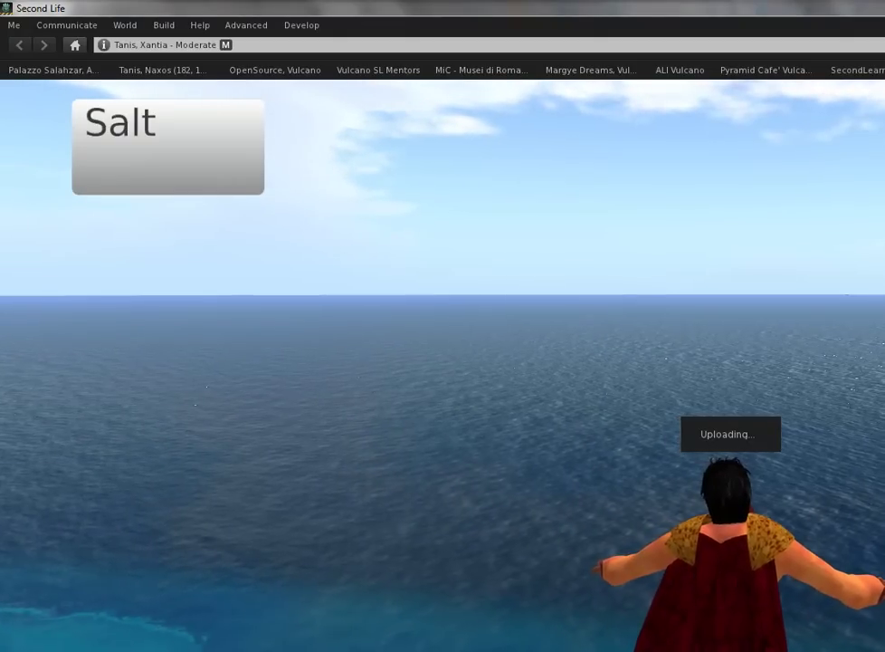
{"action": "key", "text": "Home"}
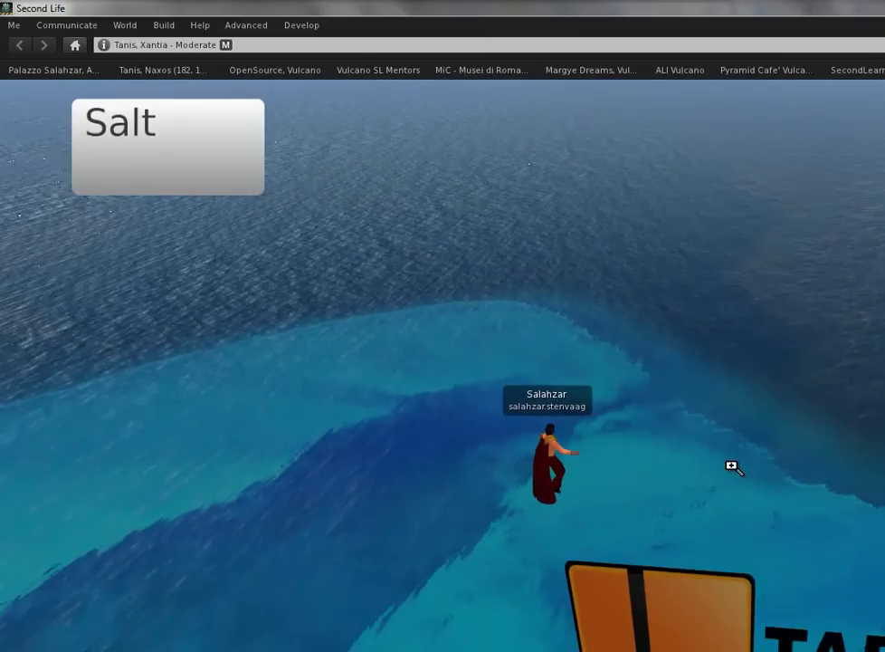
Teleport to the island build site, swing the view to the pier, and briefly open then close Build.
{"action": "left_click", "coordinate": [696, 477]}
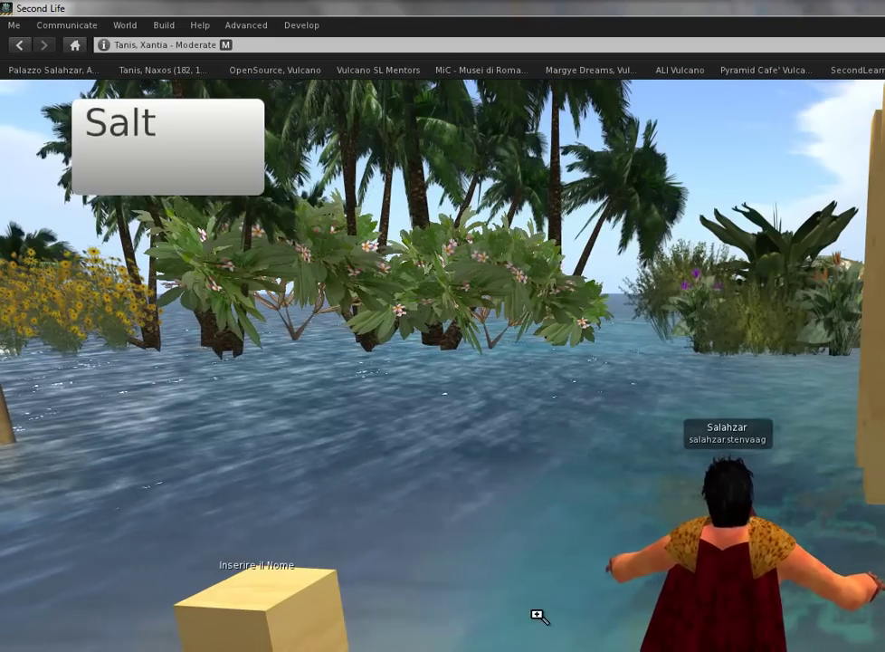
{"action": "left_click_drag", "start_coordinate": [535, 614], "coordinate": [735, 461], "text": "alt"}
{"action": "right_click", "coordinate": [740, 466]}
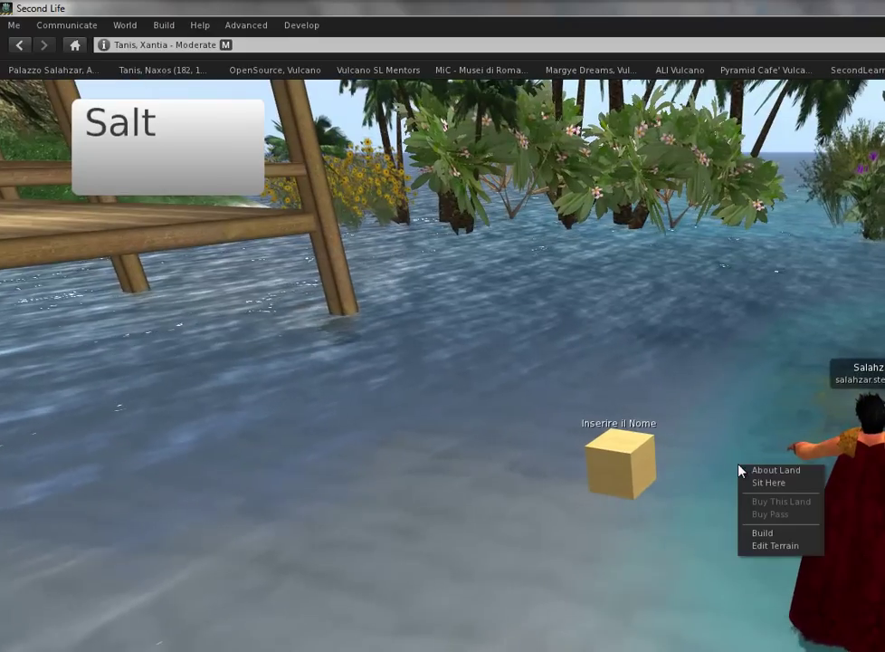
{"action": "left_click", "coordinate": [765, 533]}
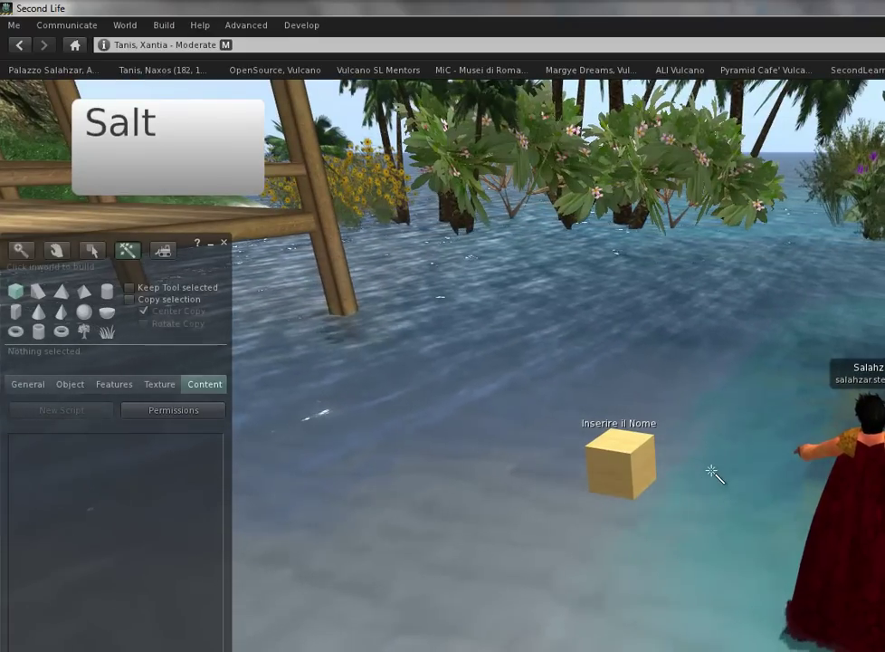
{"action": "left_click", "coordinate": [223, 243]}
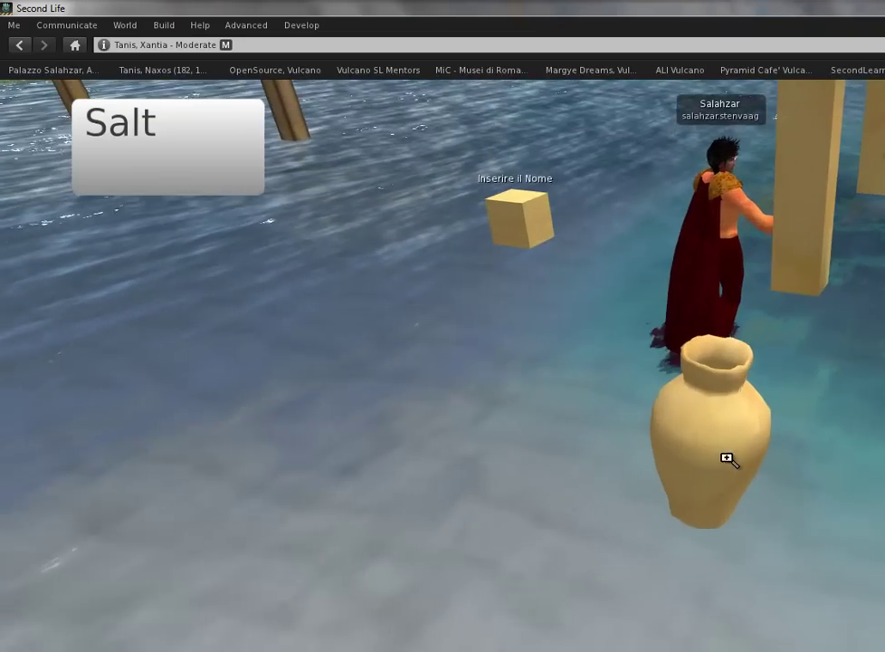
Set the vase's sculpt texture to the uploaded vase sculpt map in its Object properties.
{"action": "right_click", "coordinate": [704, 439]}
{"action": "left_click", "coordinate": [723, 451]}
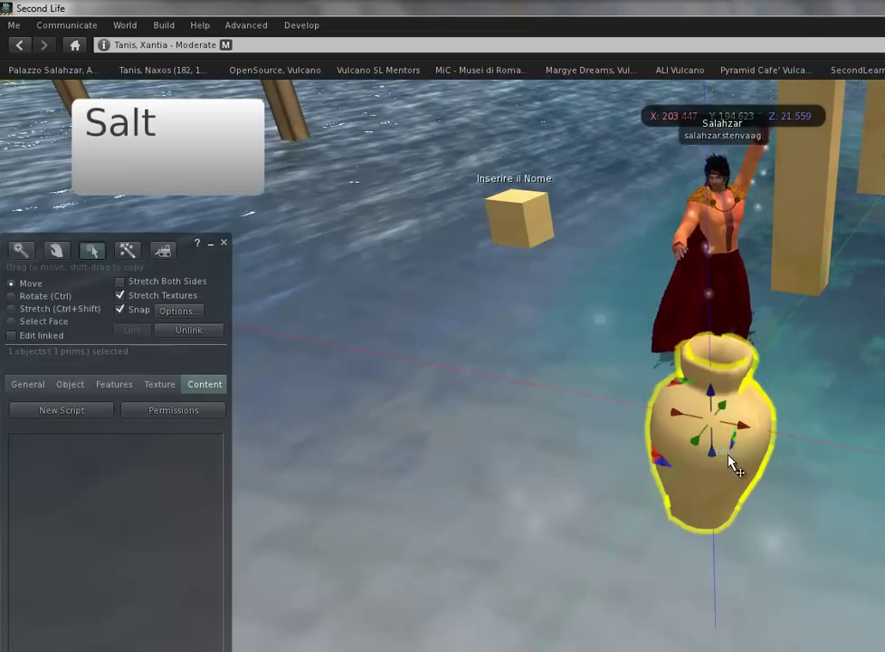
{"action": "left_click_drag", "start_coordinate": [176, 244], "coordinate": [243, 258]}
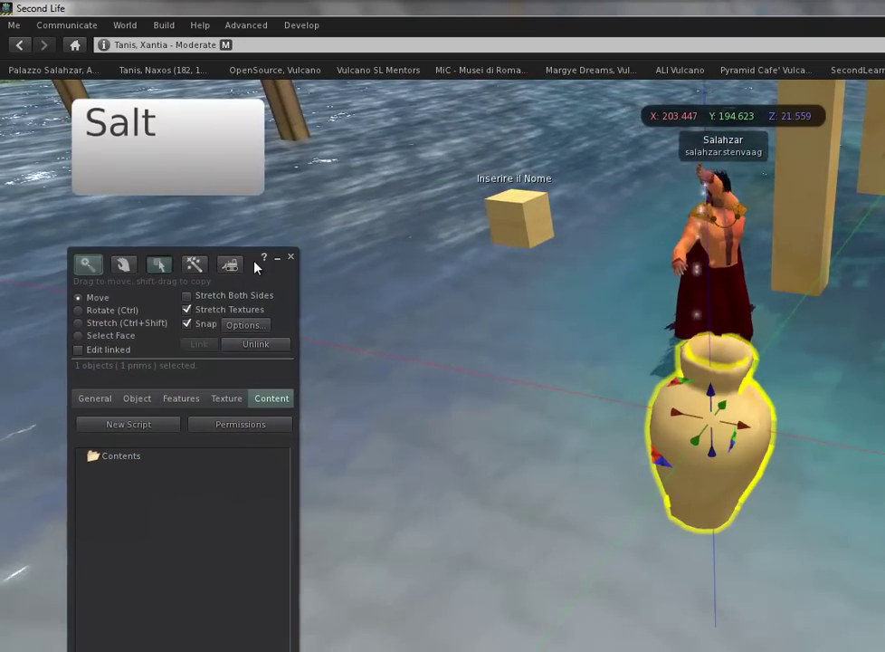
{"action": "left_click", "coordinate": [138, 398]}
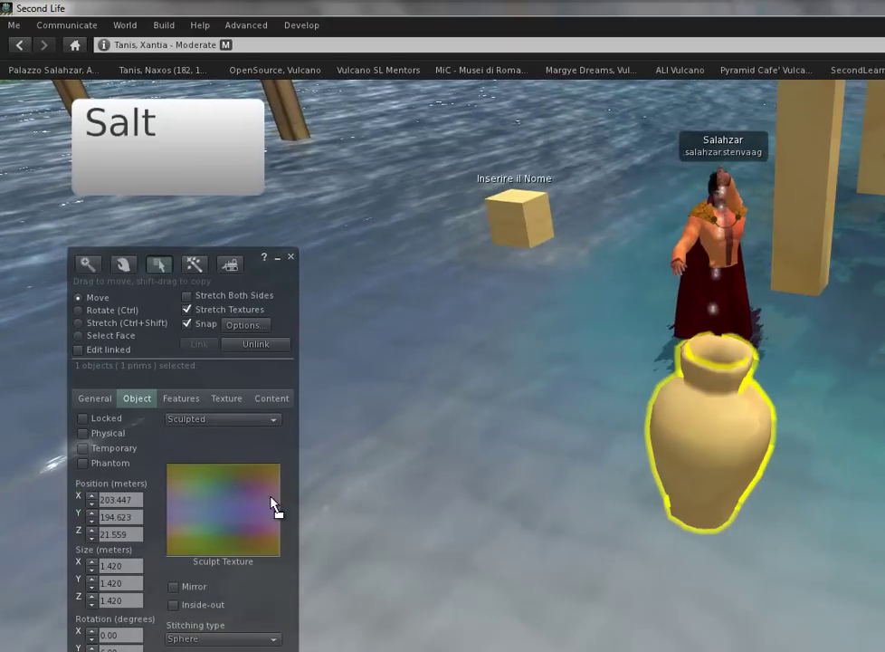
{"action": "left_click", "coordinate": [232, 516]}
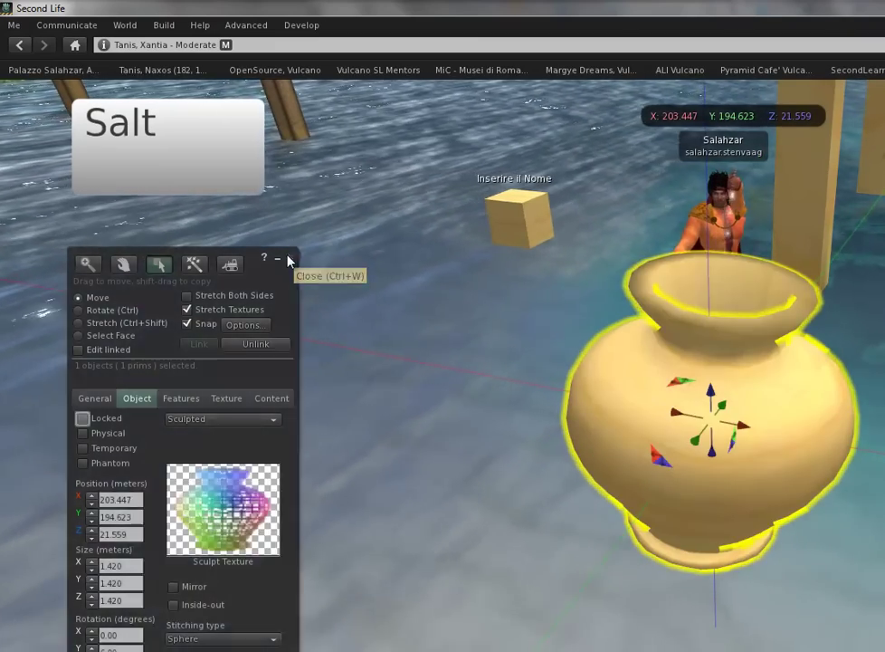
{"action": "left_click", "coordinate": [290, 260]}
Zoom in on the reshaped vase and bring up its edit properties again.
{"action": "mouse_move", "coordinate": [760, 391]}
{"action": "left_mouse_down", "text": "alt"}
{"action": "mouse_move", "coordinate": [732, 467]}
{"action": "mouse_move", "coordinate": [720, 468]}
{"action": "mouse_move", "coordinate": [739, 461]}
{"action": "mouse_move", "coordinate": [747, 468]}
{"action": "mouse_move", "coordinate": [733, 470]}
{"action": "left_mouse_up", "text": "alt"}
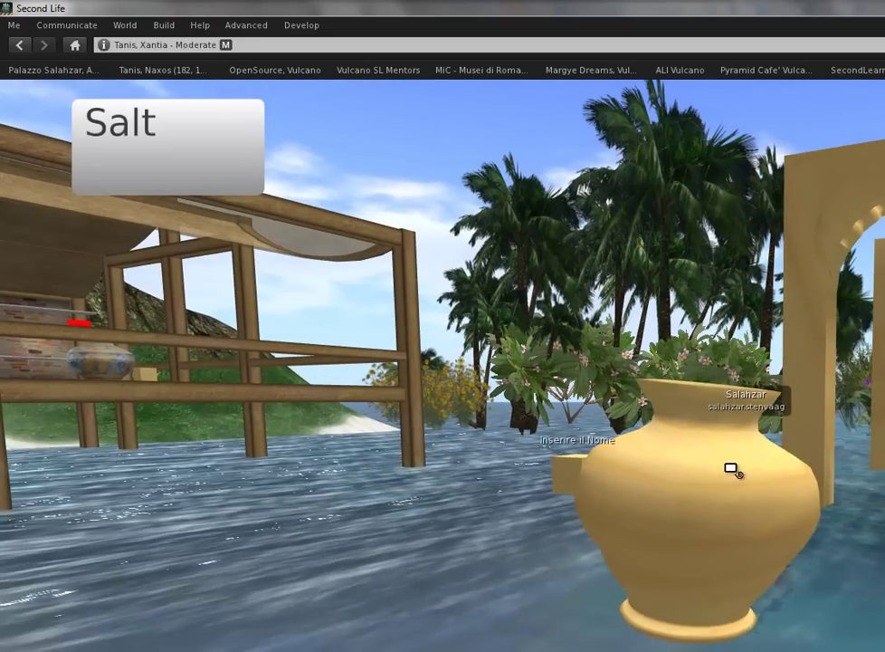
{"action": "right_click", "coordinate": [712, 480]}
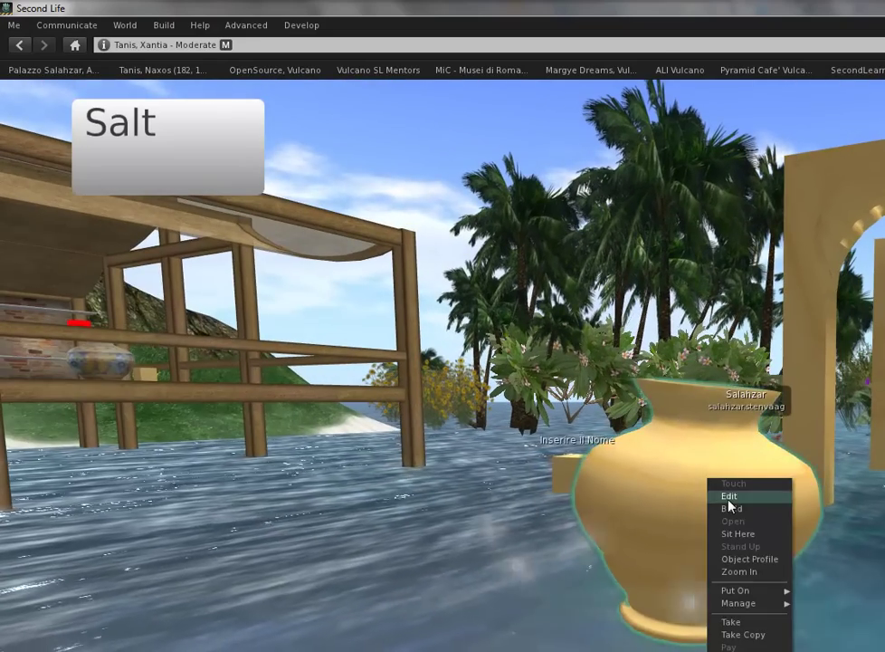
{"action": "left_click", "coordinate": [730, 498]}
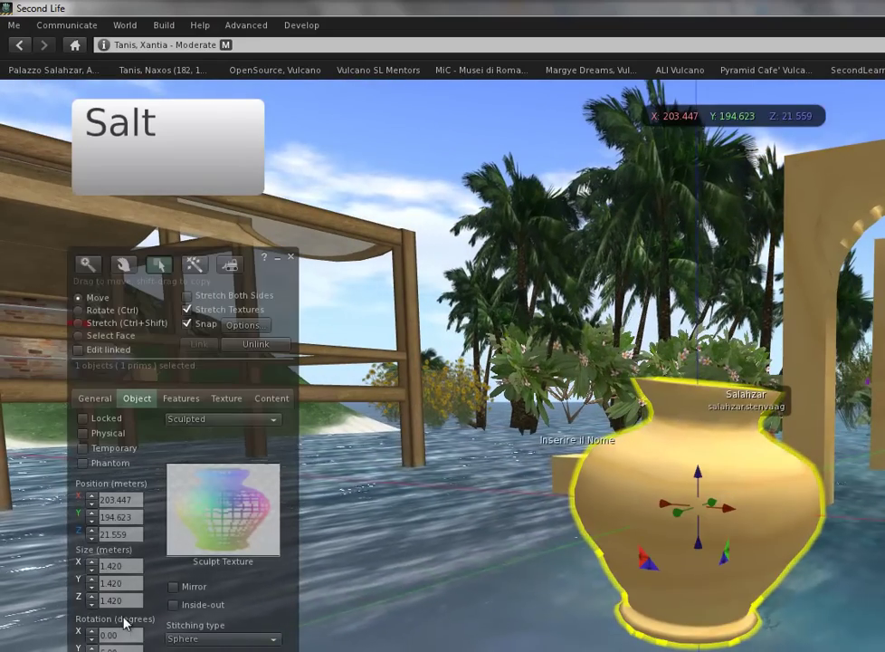
{"action": "left_click", "coordinate": [77, 646]}
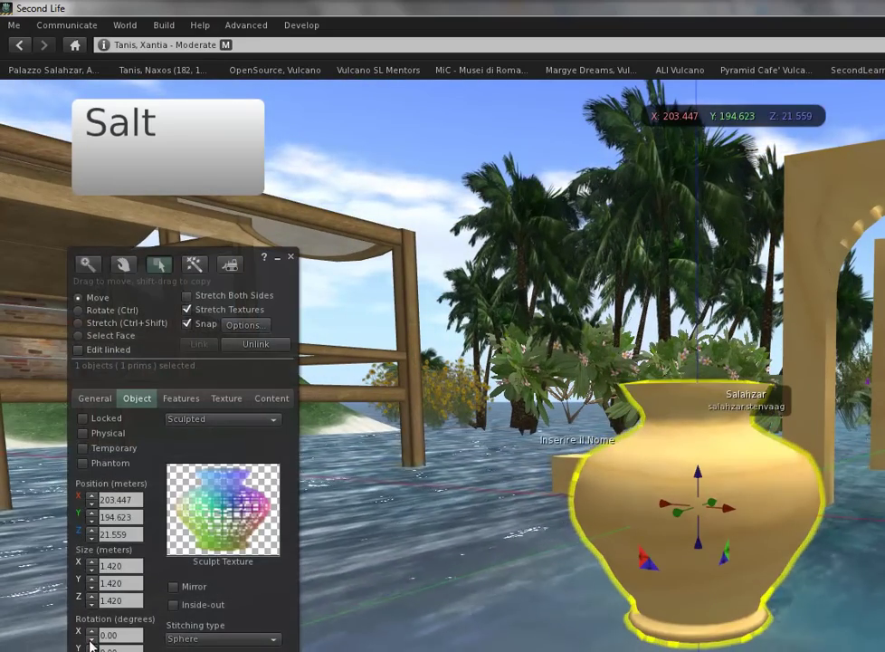
Re-edit the vase and stretch it, squashing its Y size to 1.046.
{"action": "left_click", "coordinate": [291, 257]}
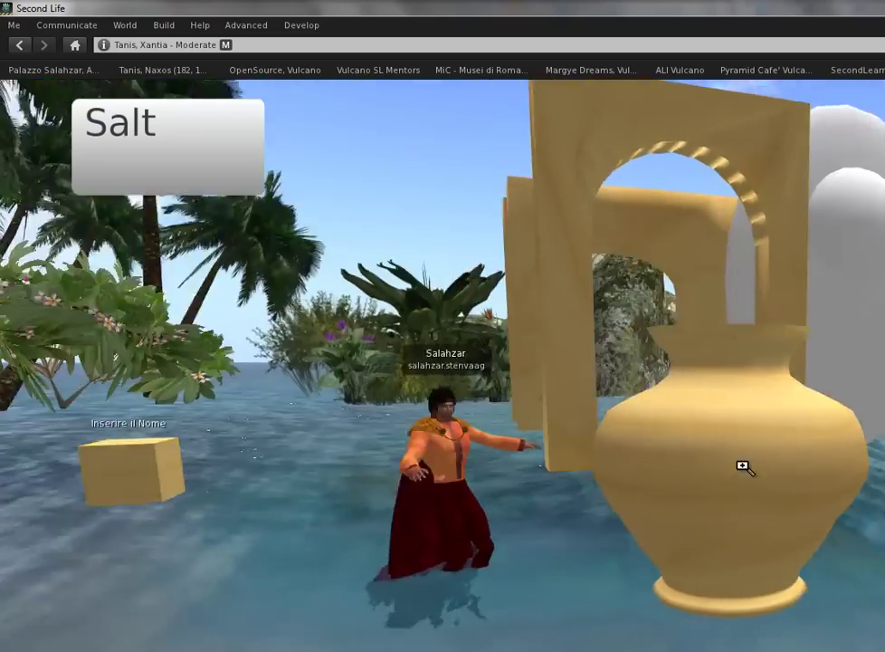
{"action": "mouse_move", "coordinate": [744, 466]}
{"action": "left_mouse_down", "text": "alt"}
{"action": "mouse_move", "coordinate": [732, 473]}
{"action": "mouse_move", "coordinate": [733, 466]}
{"action": "left_mouse_up", "text": "alt"}
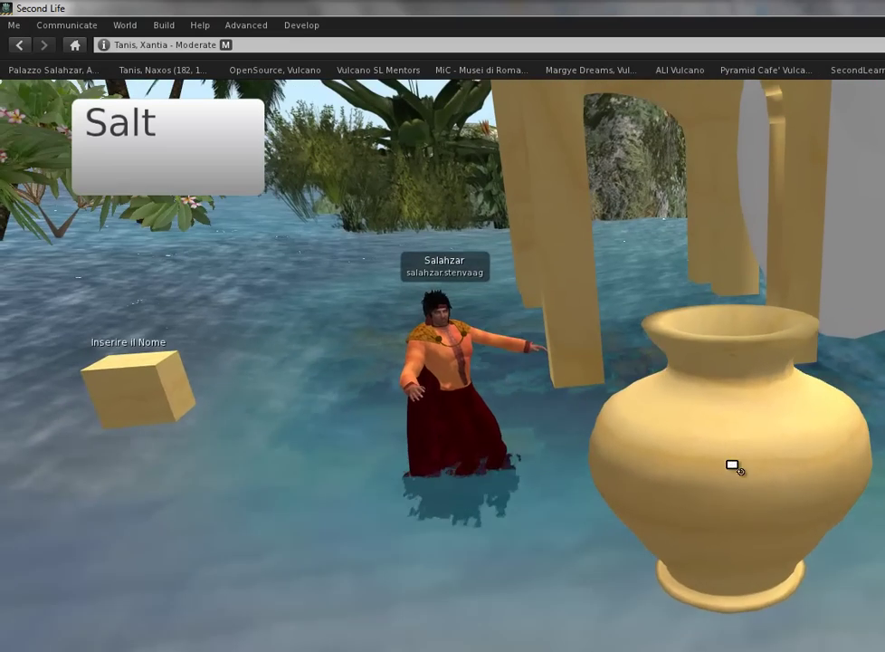
{"action": "right_click", "coordinate": [720, 456]}
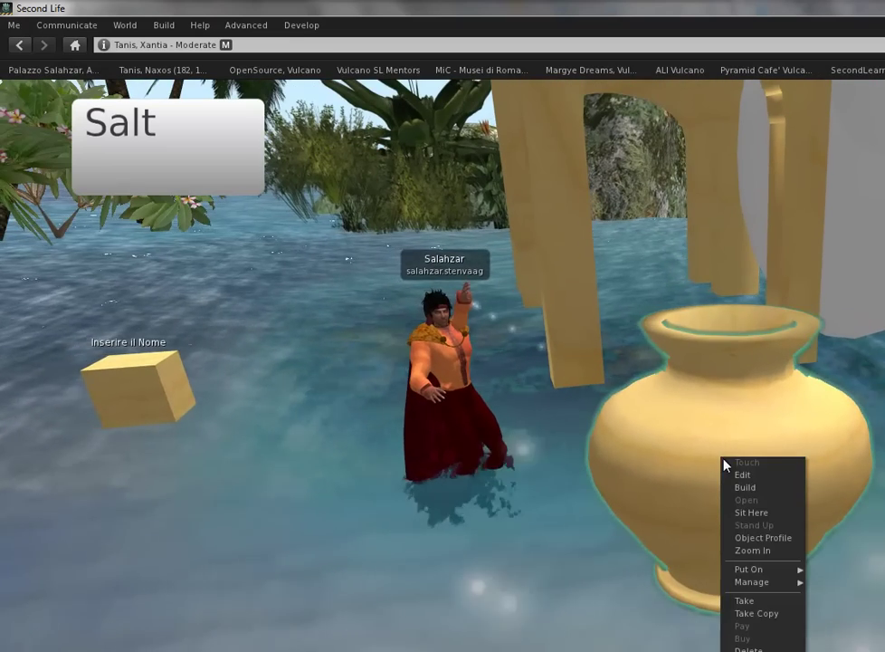
{"action": "left_click", "coordinate": [741, 477]}
{"action": "key", "text": "ctrl"}
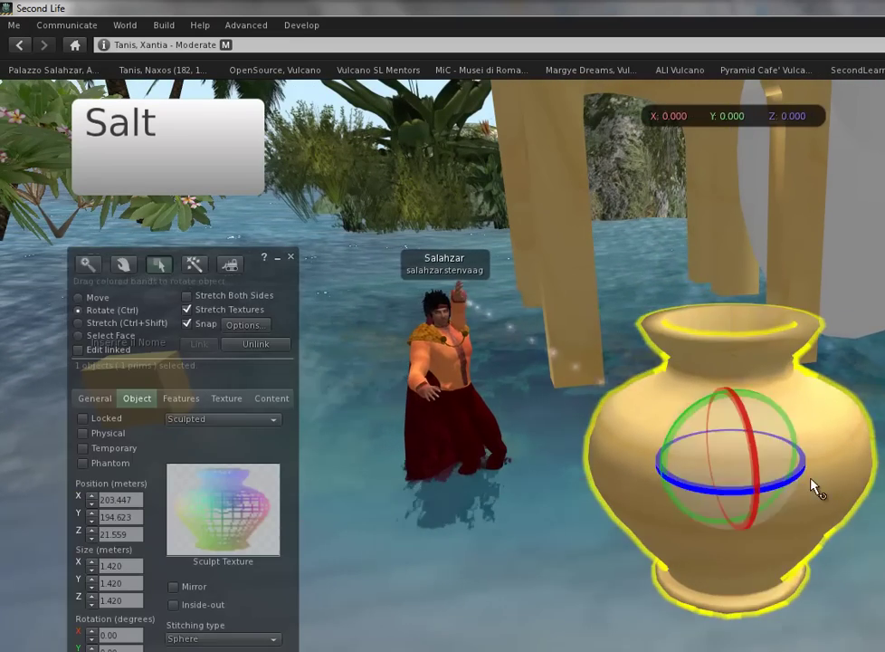
{"action": "key", "text": "ctrl+shift"}
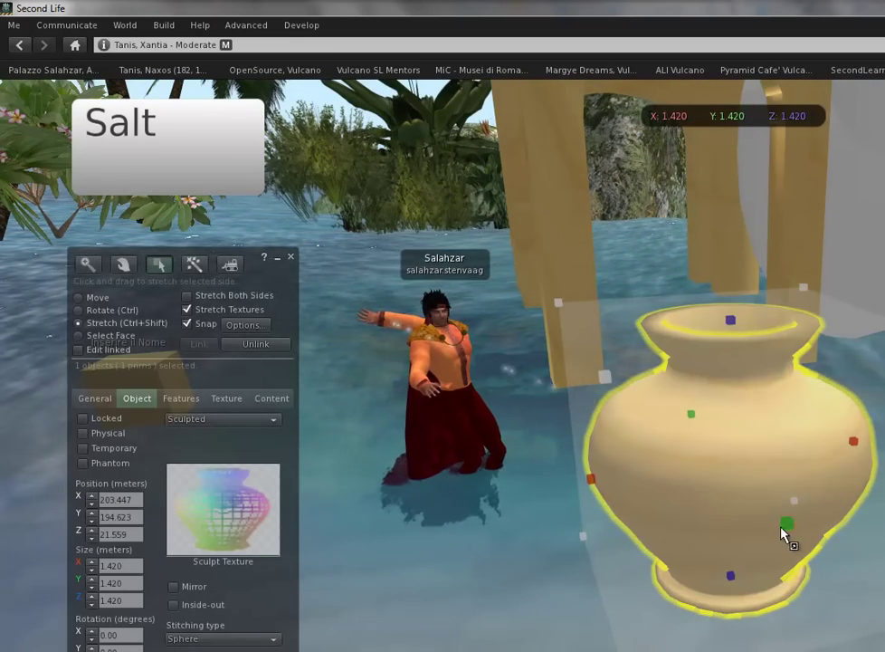
{"action": "left_click_drag", "start_coordinate": [787, 526], "coordinate": [748, 492]}
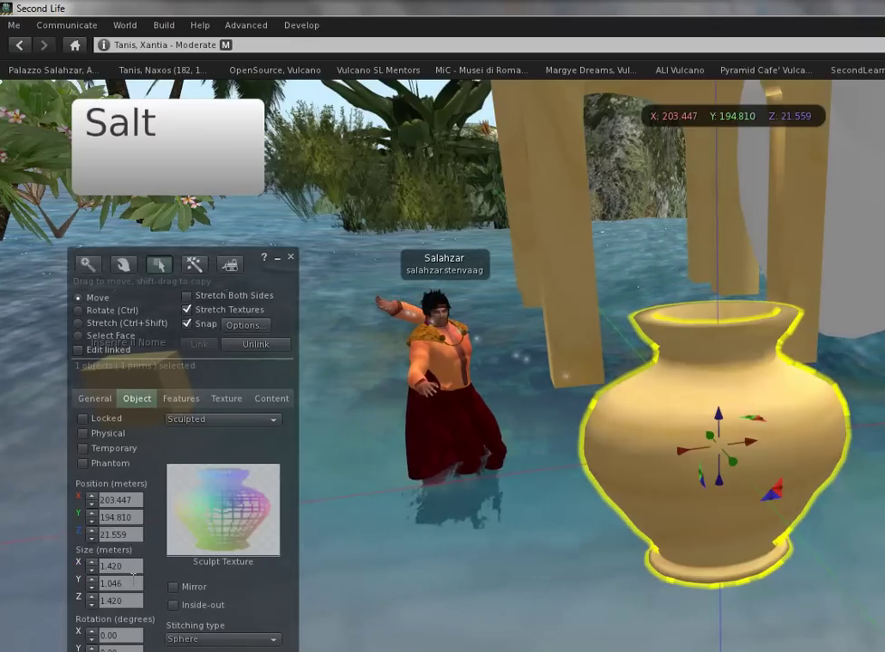
Set the vase size to X 3, Y 3 and Z 5 metres.
{"action": "left_click", "coordinate": [101, 567]}
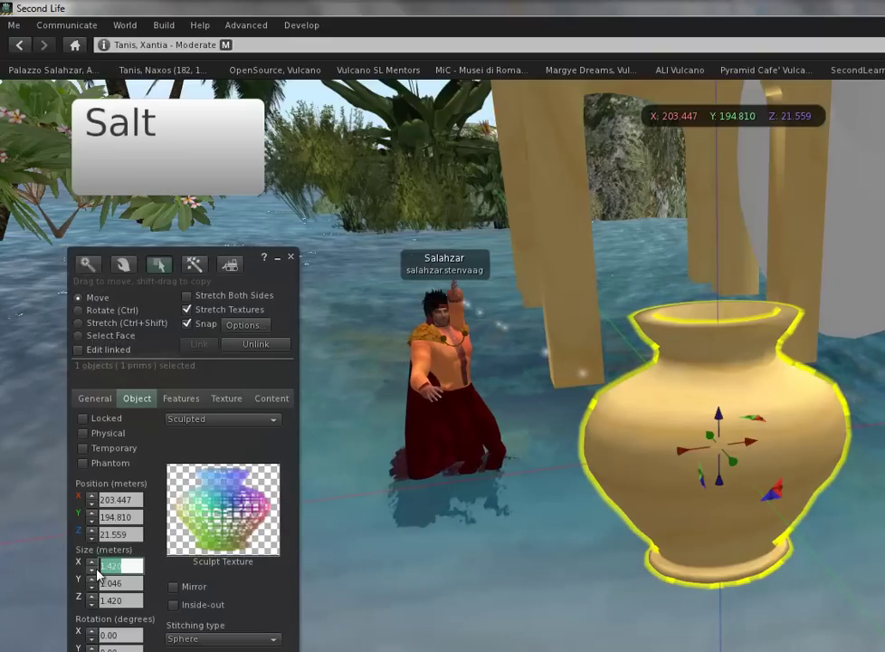
{"action": "type", "text": "3"}
{"action": "key", "text": "Tab"}
{"action": "type", "text": "3"}
{"action": "key", "text": "Tab"}
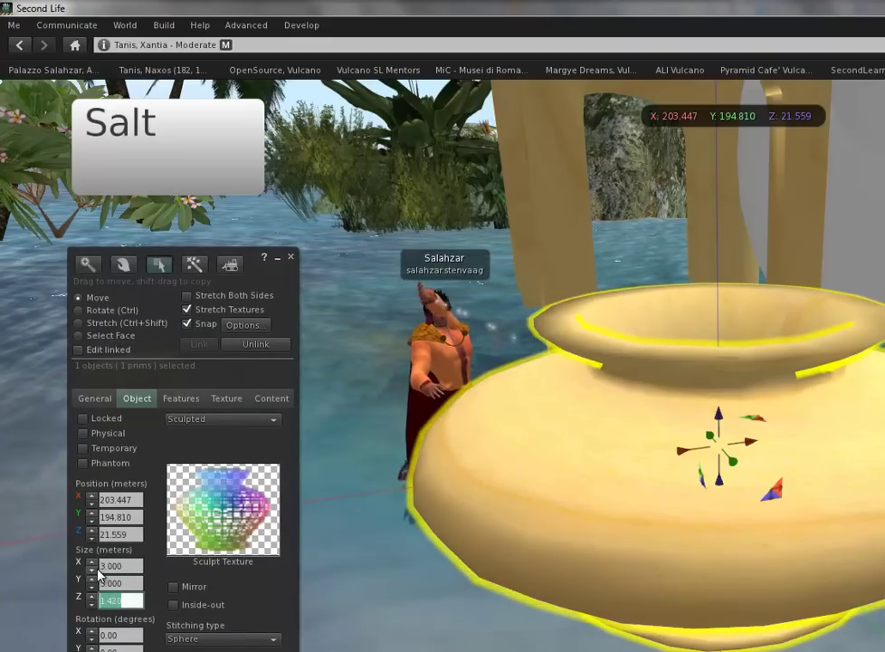
{"action": "type", "text": "5"}
{"action": "key", "text": "Tab"}
Raise the vase above the water to Z 22.705 and view it side-on.
{"action": "scroll", "coordinate": [743, 480], "scroll_direction": "down", "scroll_amount": 5, "text": "alt"}
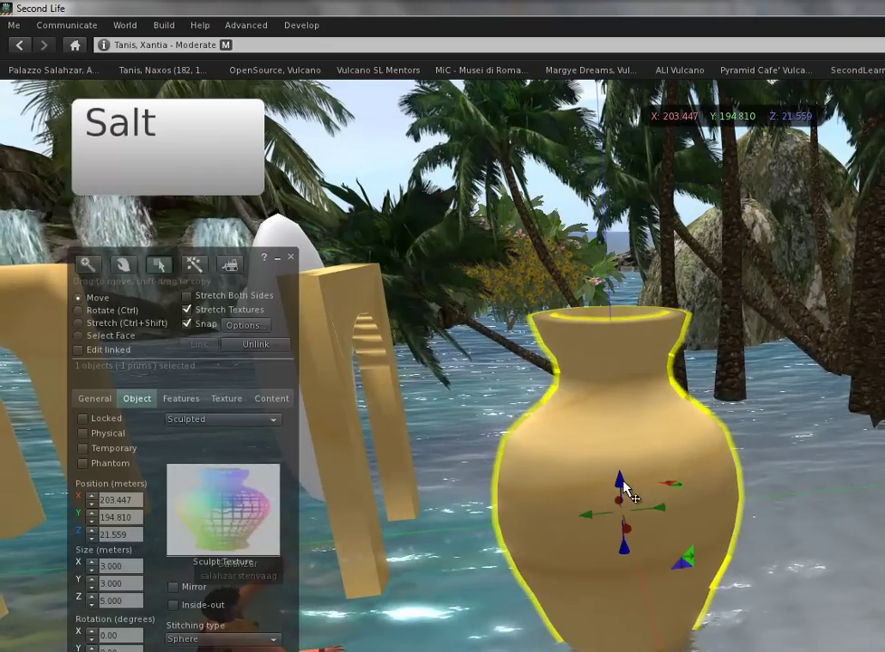
{"action": "mouse_move", "coordinate": [619, 486]}
{"action": "left_mouse_down"}
{"action": "mouse_move", "coordinate": [624, 494]}
{"action": "mouse_move", "coordinate": [612, 405]}
{"action": "left_mouse_up"}
{"action": "scroll", "coordinate": [731, 466], "scroll_direction": "up", "scroll_amount": 3, "text": "alt"}
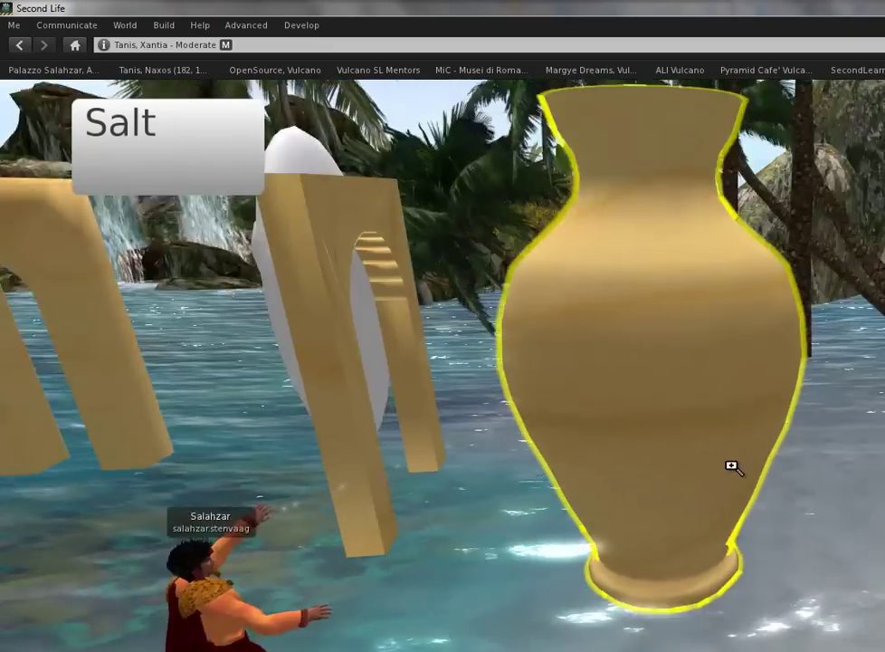
{"action": "left_click_drag", "start_coordinate": [732, 466], "coordinate": [732, 468], "text": "alt"}
{"action": "scroll", "coordinate": [732, 468], "scroll_direction": "down", "scroll_amount": 5, "text": "alt"}
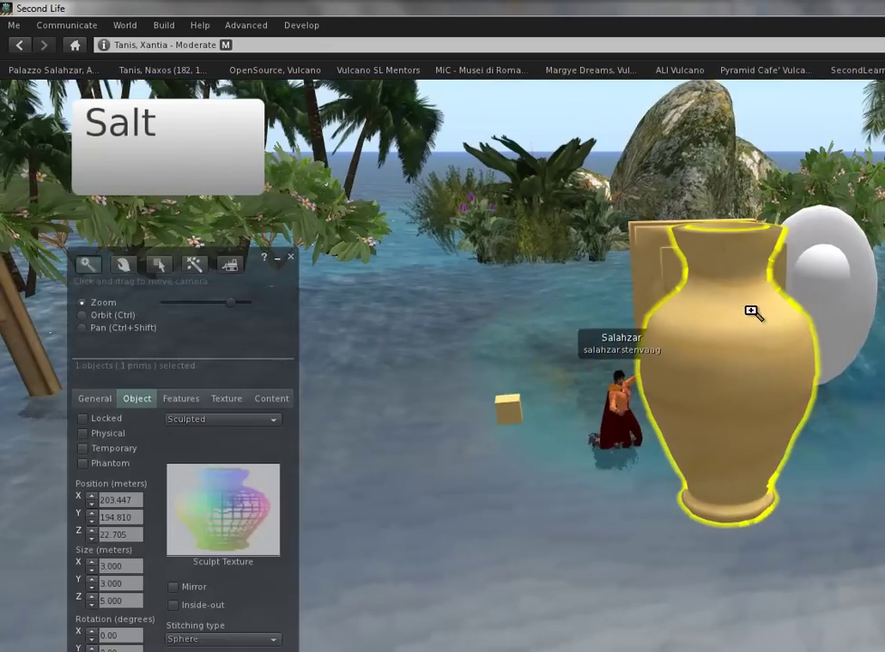
{"action": "left_click_drag", "start_coordinate": [752, 312], "coordinate": [733, 475], "text": "alt"}
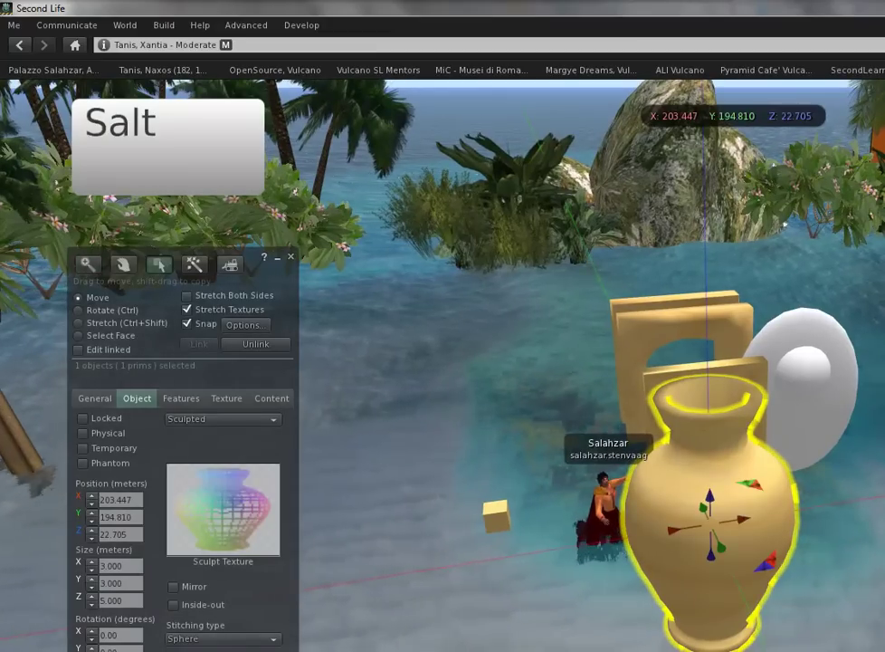
Bring ROKURO forward, scroll its canvas up to the vase neck, and enlarge the window.
{"action": "key", "text": "alt+Tab"}
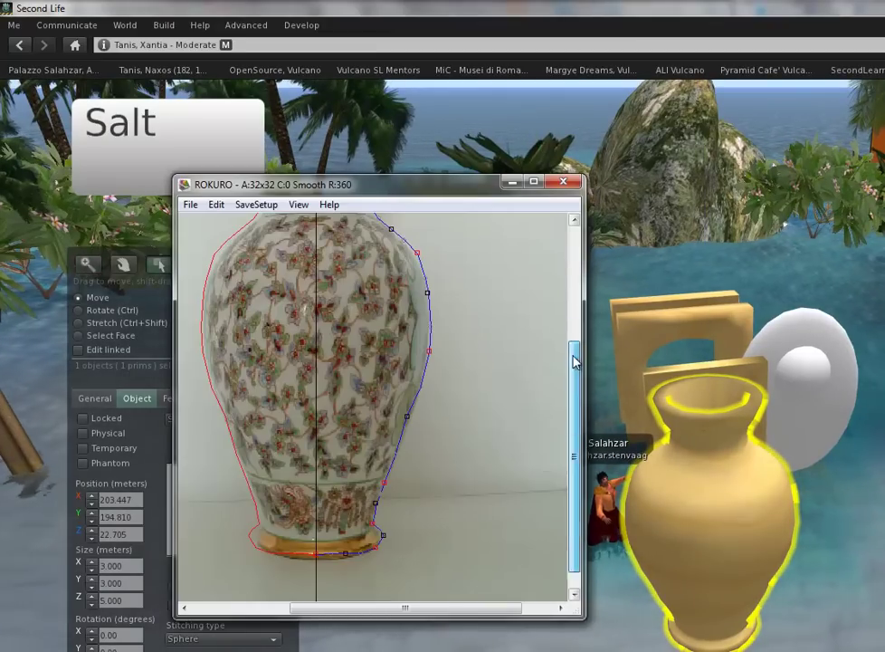
{"action": "left_click_drag", "start_coordinate": [574, 390], "coordinate": [574, 308]}
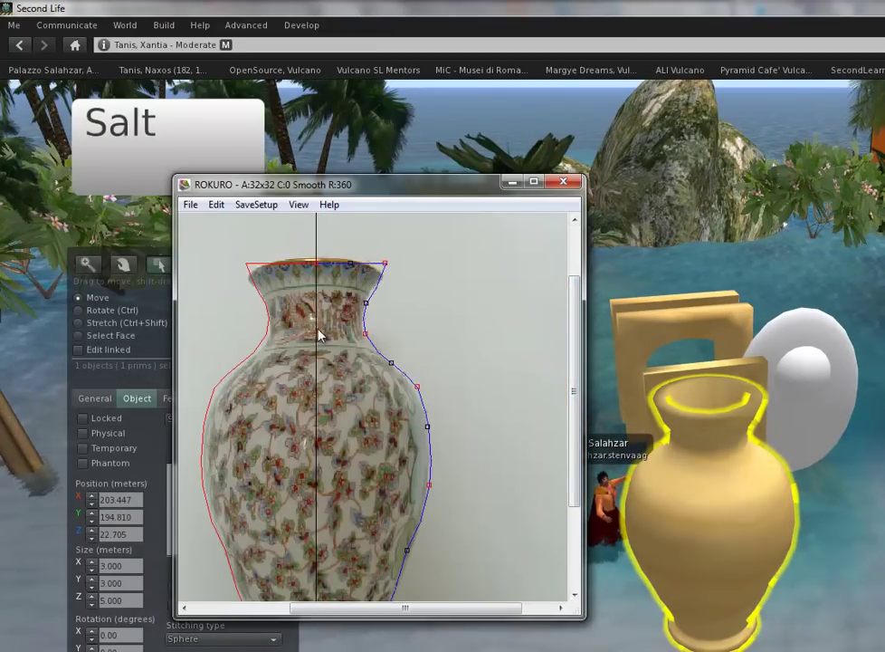
{"action": "mouse_move", "coordinate": [398, 179]}
{"action": "left_mouse_down"}
{"action": "mouse_move", "coordinate": [398, 88]}
{"action": "mouse_move", "coordinate": [280, 210]}
{"action": "mouse_move", "coordinate": [277, 277]}
{"action": "mouse_move", "coordinate": [336, 282]}
{"action": "mouse_move", "coordinate": [275, 290]}
{"action": "mouse_move", "coordinate": [261, 270]}
{"action": "left_mouse_up"}
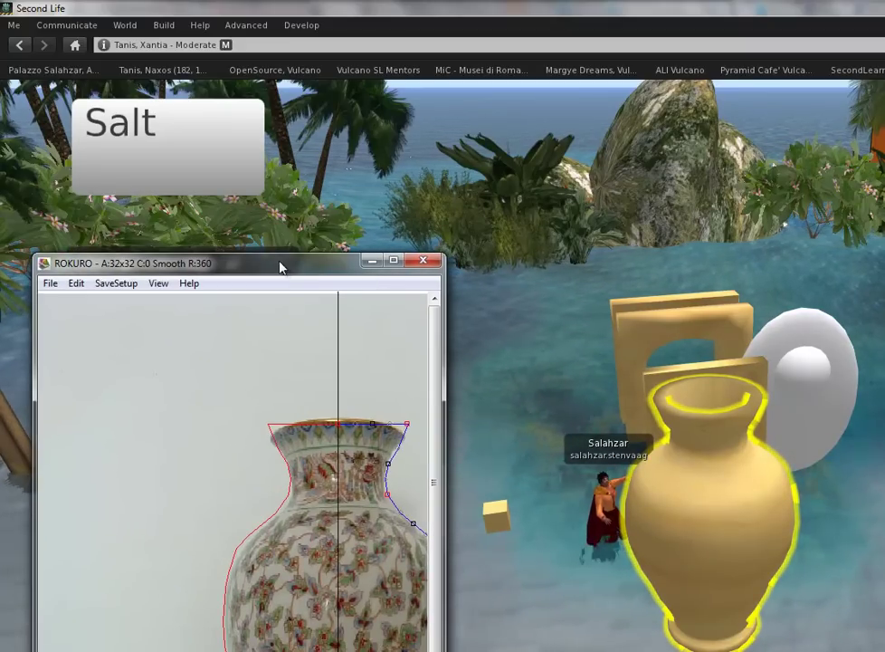
{"action": "left_click_drag", "start_coordinate": [281, 265], "coordinate": [308, 275]}
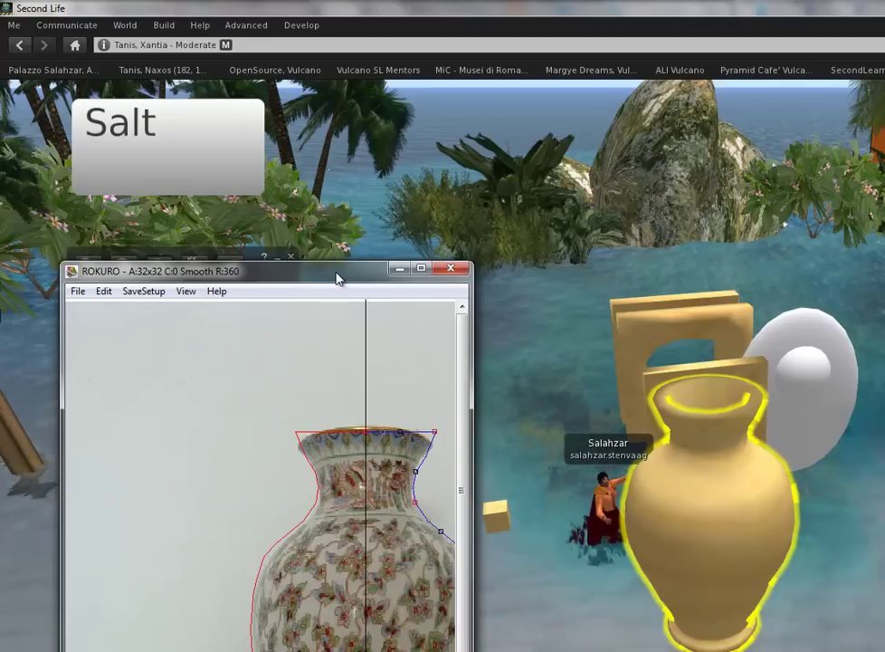